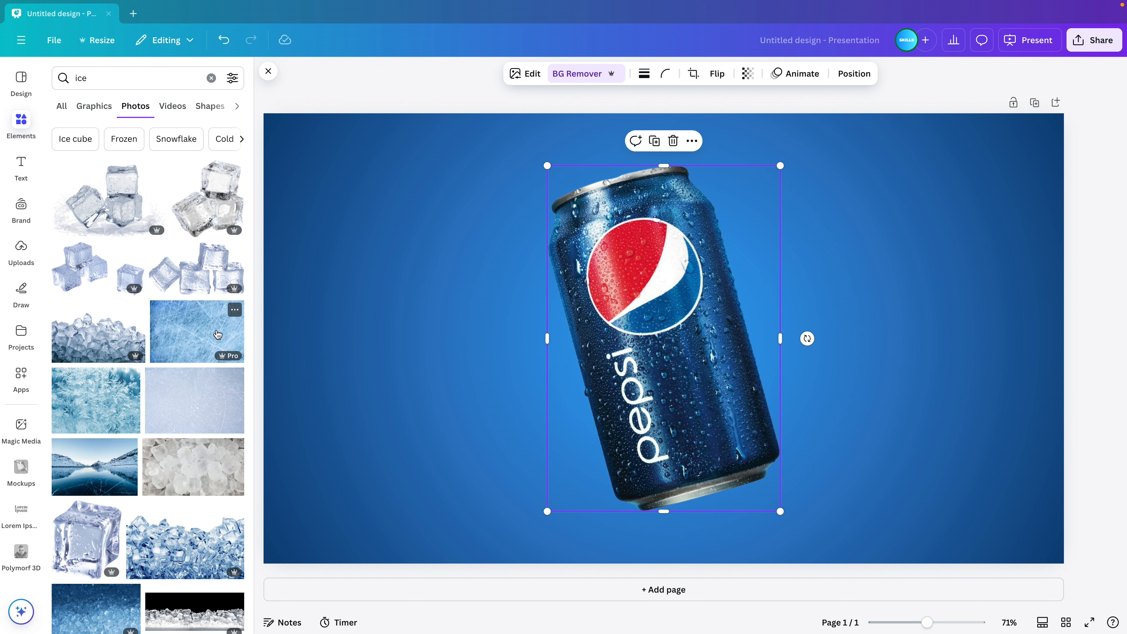
# - Add the crushed ice pile photo, align it to the lower edge of the page and stretch it across the full page width
pyautogui.click(98, 334)
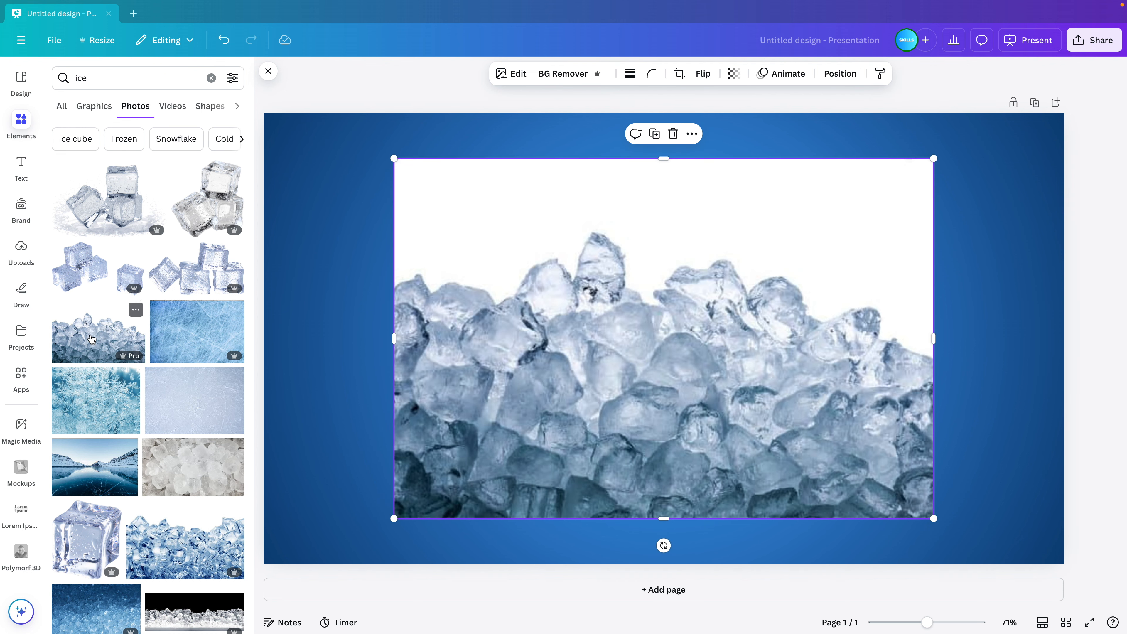
pyautogui.moveTo(786, 370); pyautogui.dragTo(659, 430)
pyautogui.scroll(-3, 689, 409)
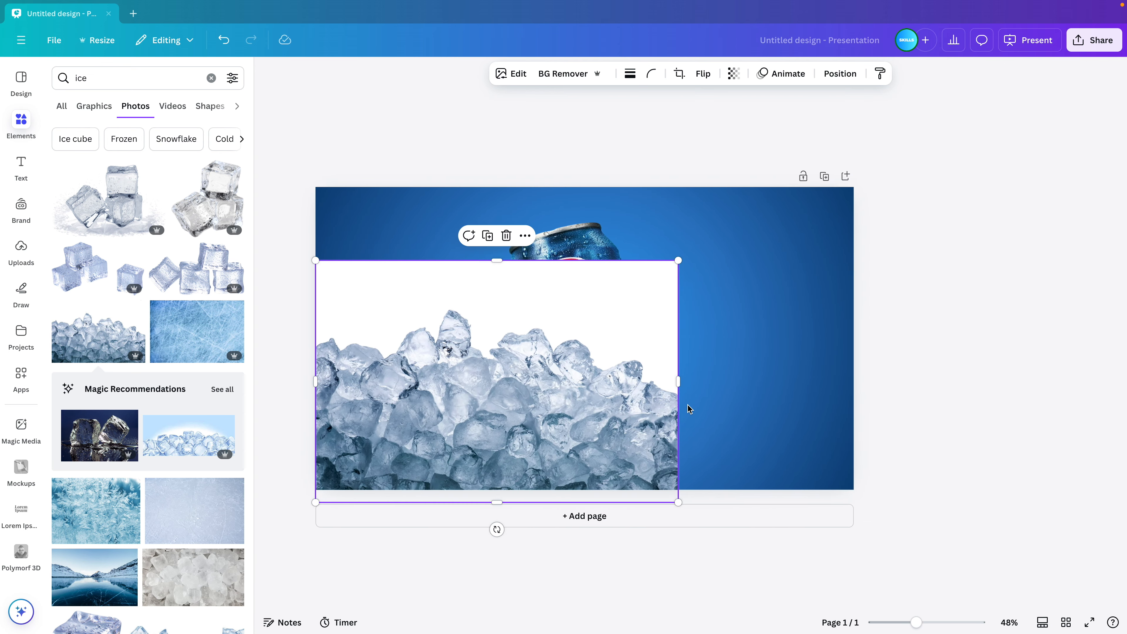
pyautogui.moveTo(682, 379); pyautogui.dragTo(854, 381)
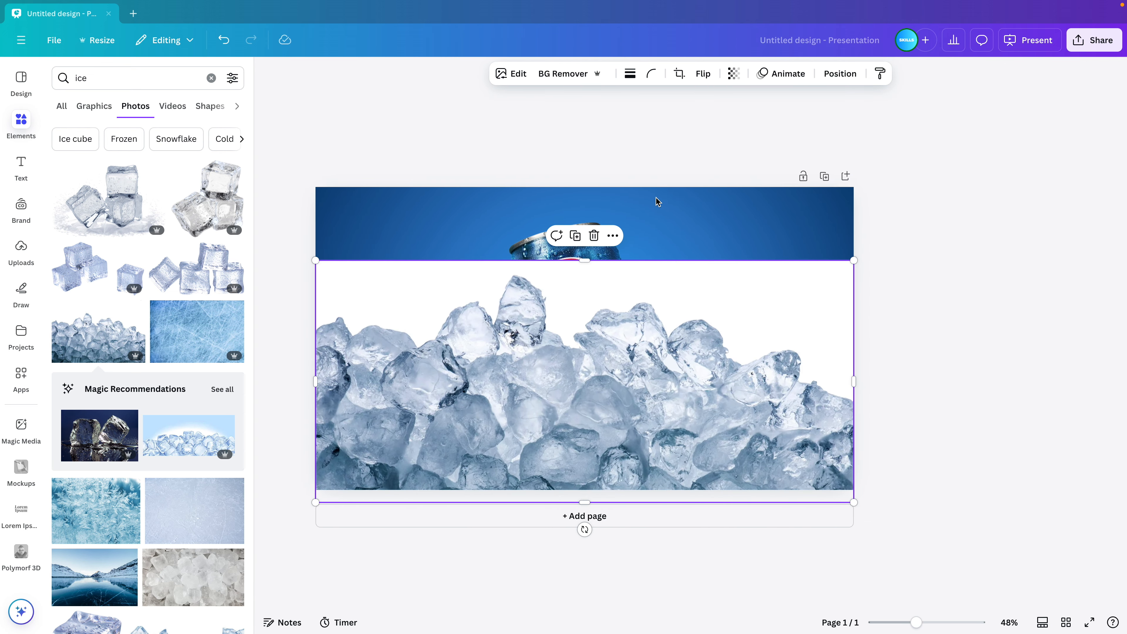
# - Remove the white background from the ice pile photo and lower it until it covers only the base of the can
pyautogui.click(561, 79)
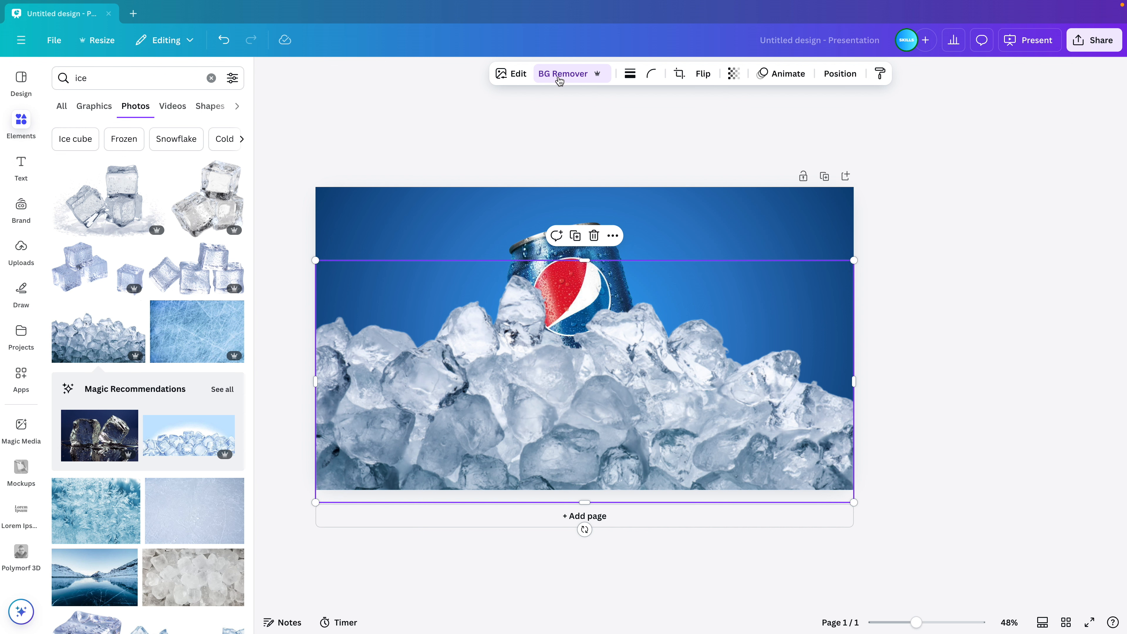
pyautogui.moveTo(682, 385); pyautogui.dragTo(679, 456)
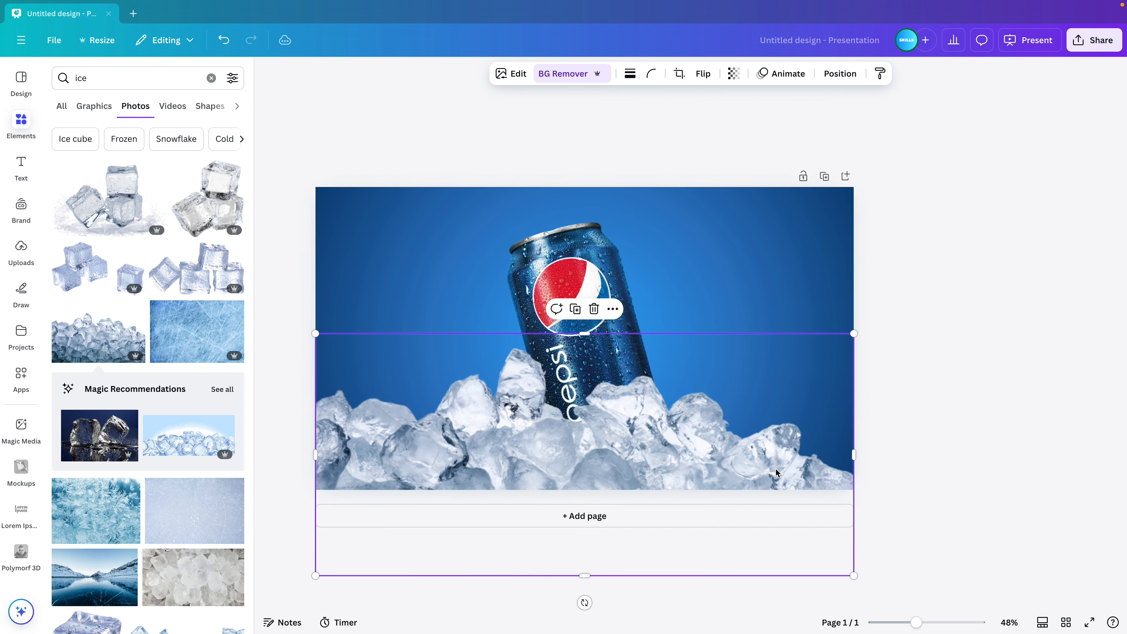
pyautogui.moveTo(760, 445); pyautogui.dragTo(758, 466)
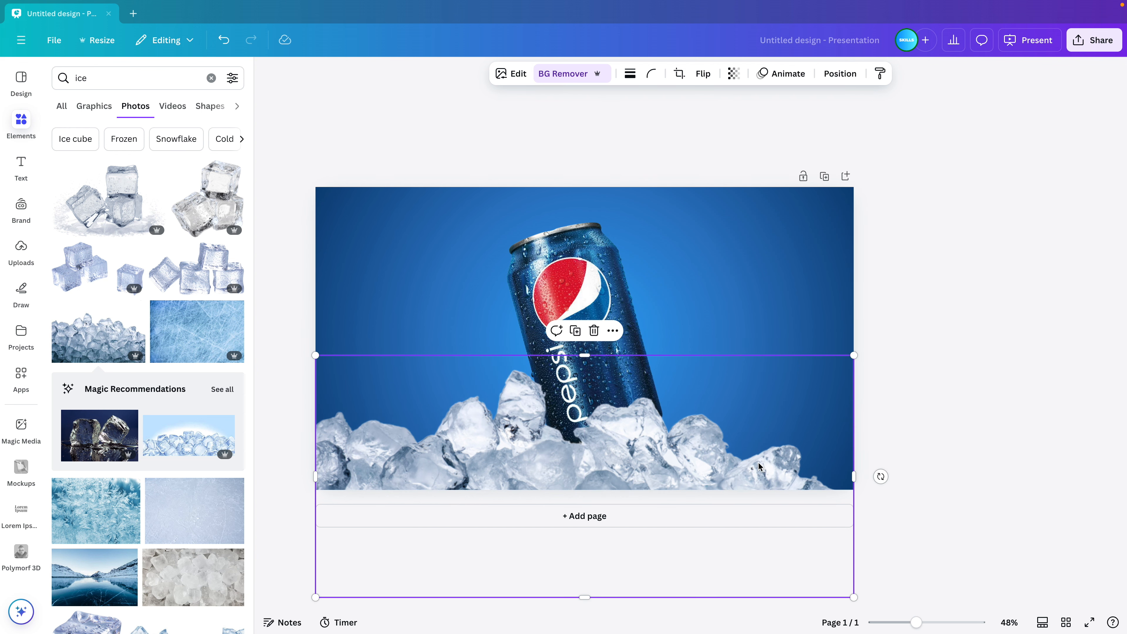
# - Send the ice pile behind the Pepsi can in the layer order and deselect it
pyautogui.click(841, 76)
pyautogui.click(230, 173)
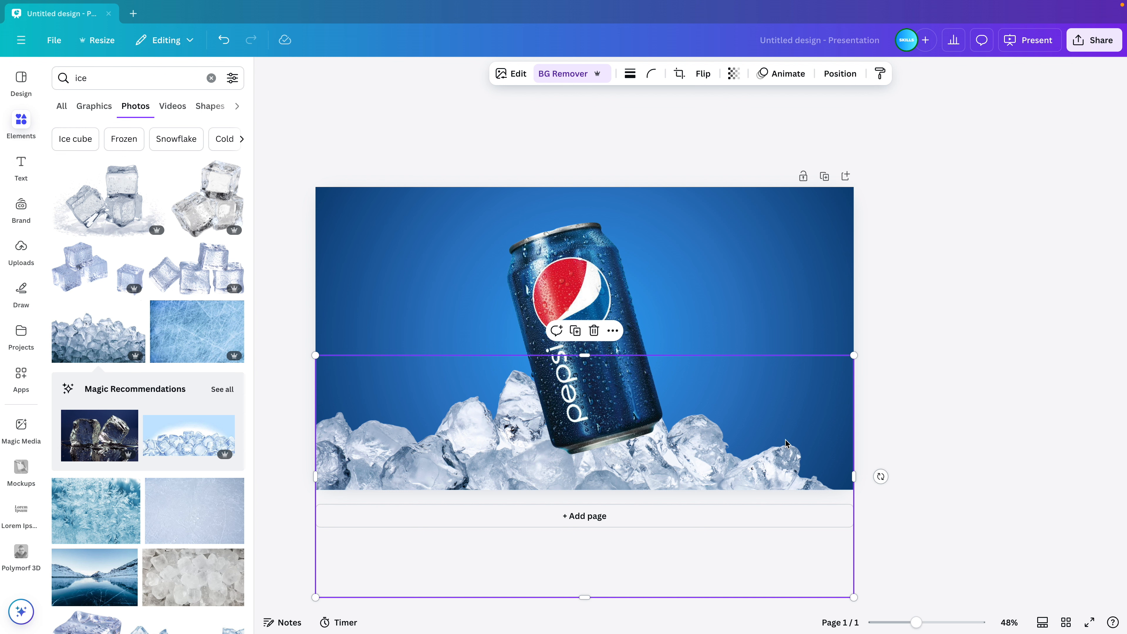
pyautogui.click(833, 313)
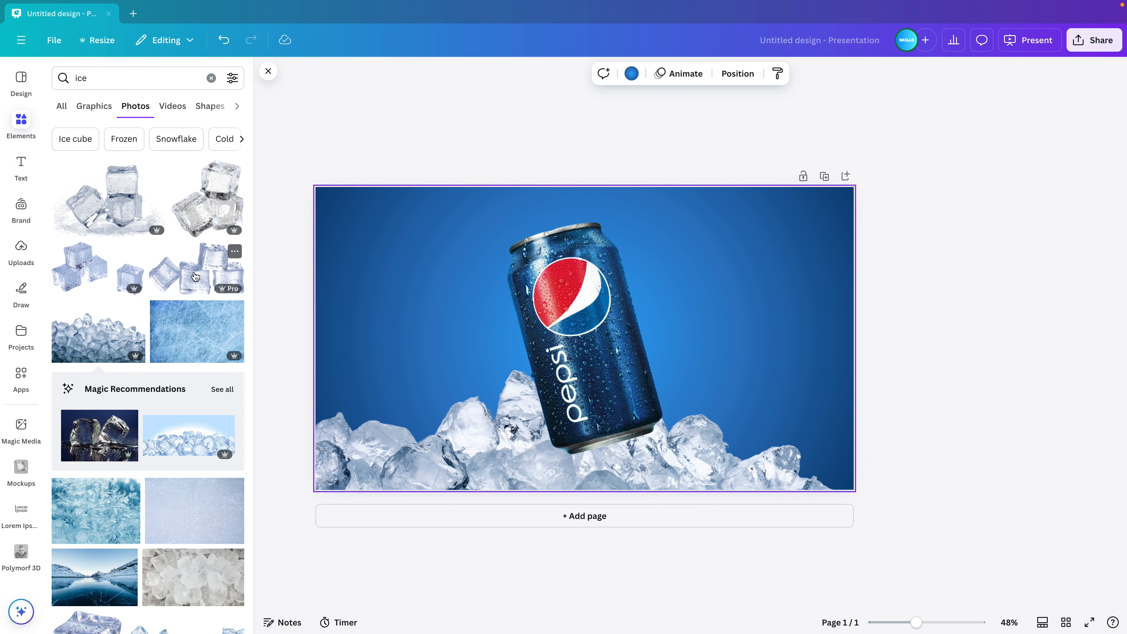
# - Add the photo of four stacked ice cubes, scale it down and place it in the lower-right area beside the can
pyautogui.click(184, 284)
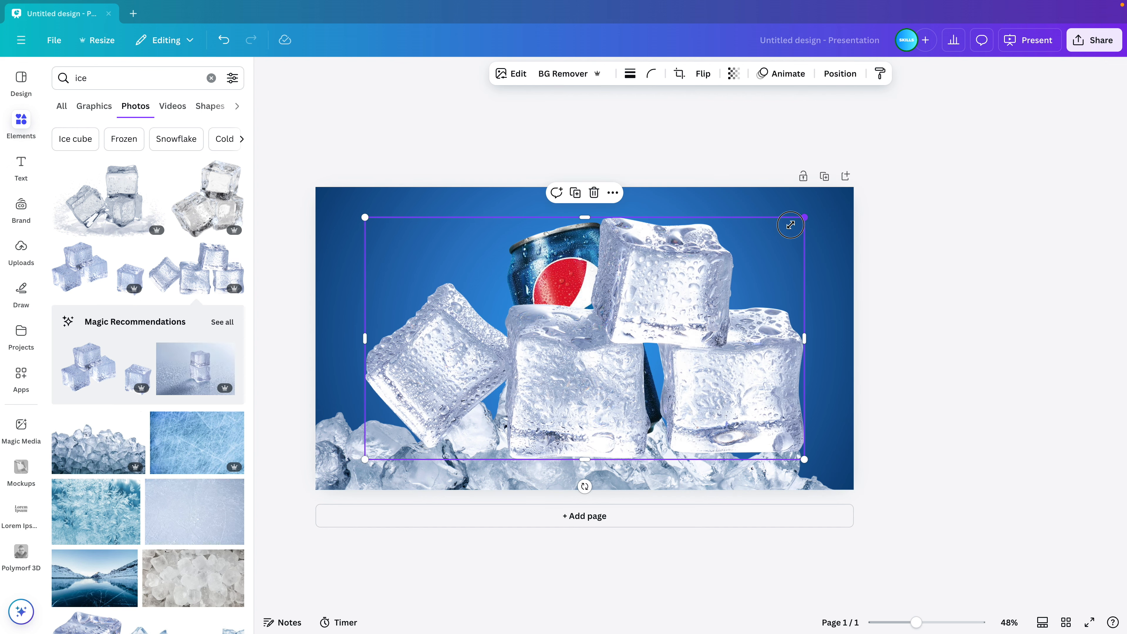
pyautogui.moveTo(790, 225); pyautogui.dragTo(648, 316)
pyautogui.moveTo(553, 395); pyautogui.dragTo(733, 437)
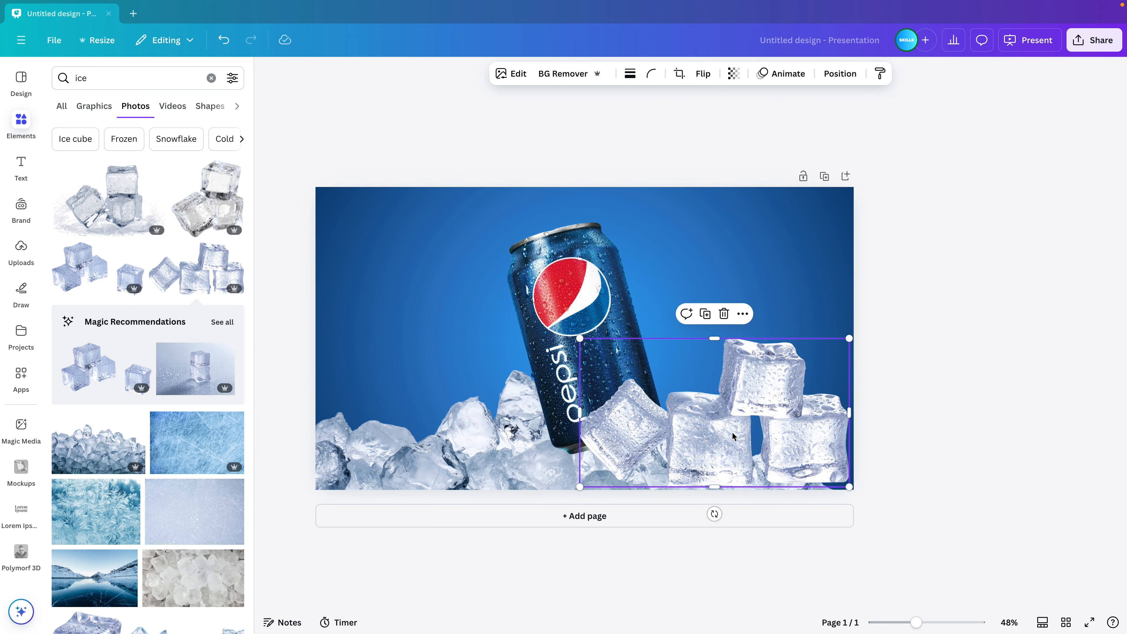
pyautogui.click(207, 198)
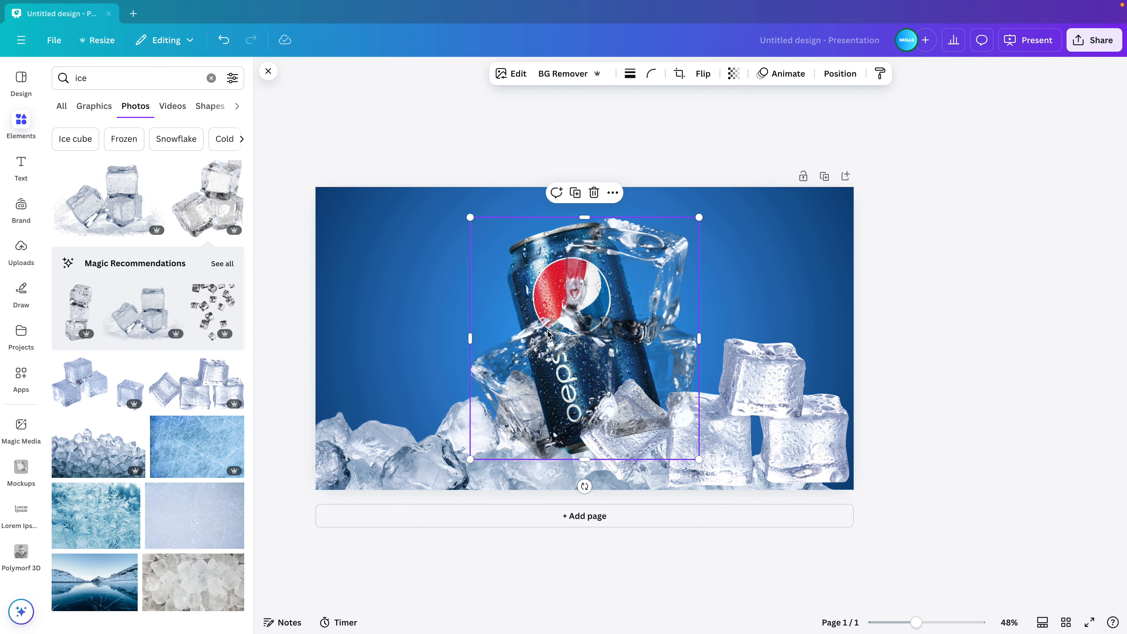
pyautogui.moveTo(548, 334); pyautogui.dragTo(379, 323)
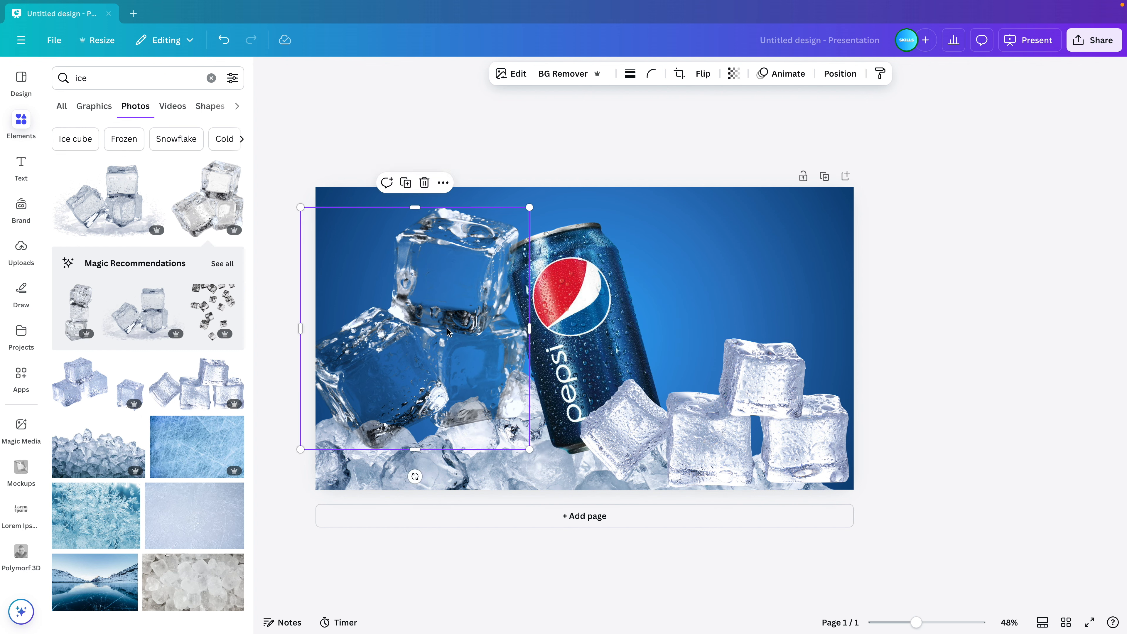
pyautogui.press('Delete')
# - Scale down the four-cube cluster further and place it in the page's lower-right corner, running slightly past the edges
pyautogui.click(715, 405)
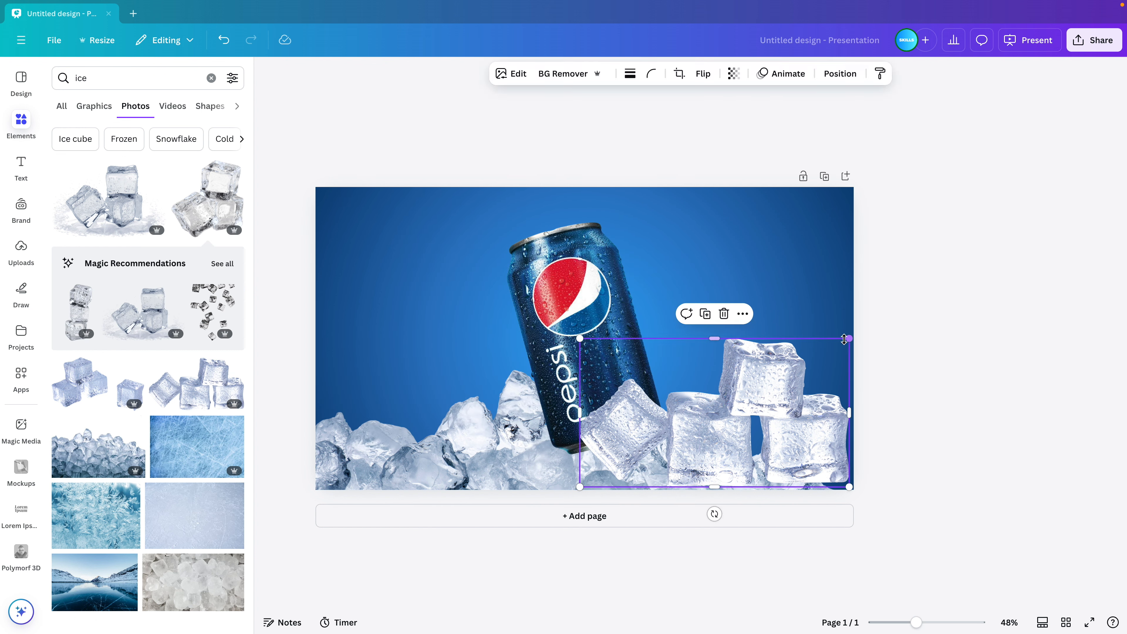
pyautogui.moveTo(850, 340); pyautogui.dragTo(793, 373)
pyautogui.moveTo(747, 428); pyautogui.dragTo(811, 440)
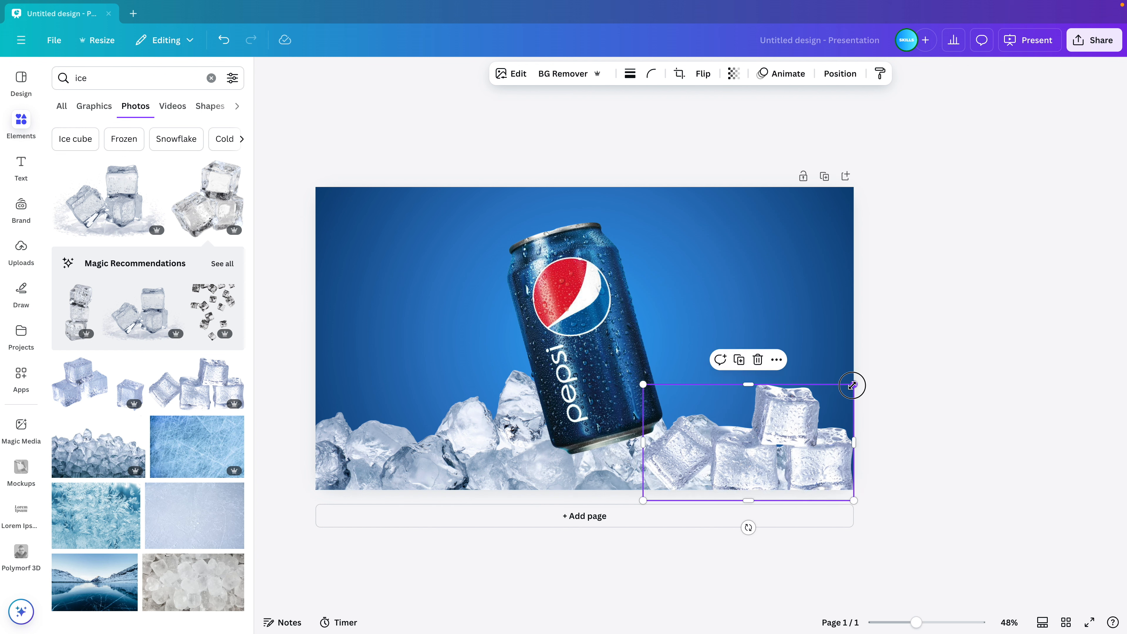
pyautogui.moveTo(852, 385); pyautogui.dragTo(826, 398)
pyautogui.moveTo(786, 449)
pyautogui.mouseDown()
pyautogui.moveTo(558, 453)
pyautogui.moveTo(781, 440)
pyautogui.mouseUp()
pyautogui.moveTo(826, 402); pyautogui.dragTo(851, 395)
pyautogui.moveTo(792, 471); pyautogui.dragTo(808, 474)
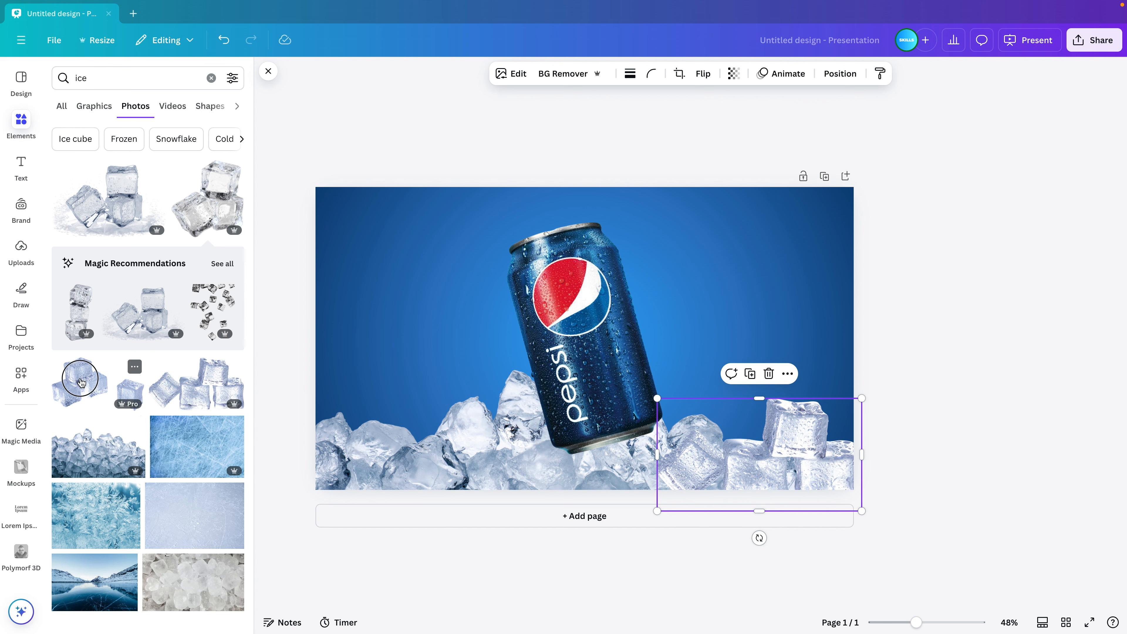
# - Add the photo of three stacked ice cubes with a separate fourth cube, scale it down and place it in the lower-left corner
pyautogui.click(89, 378)
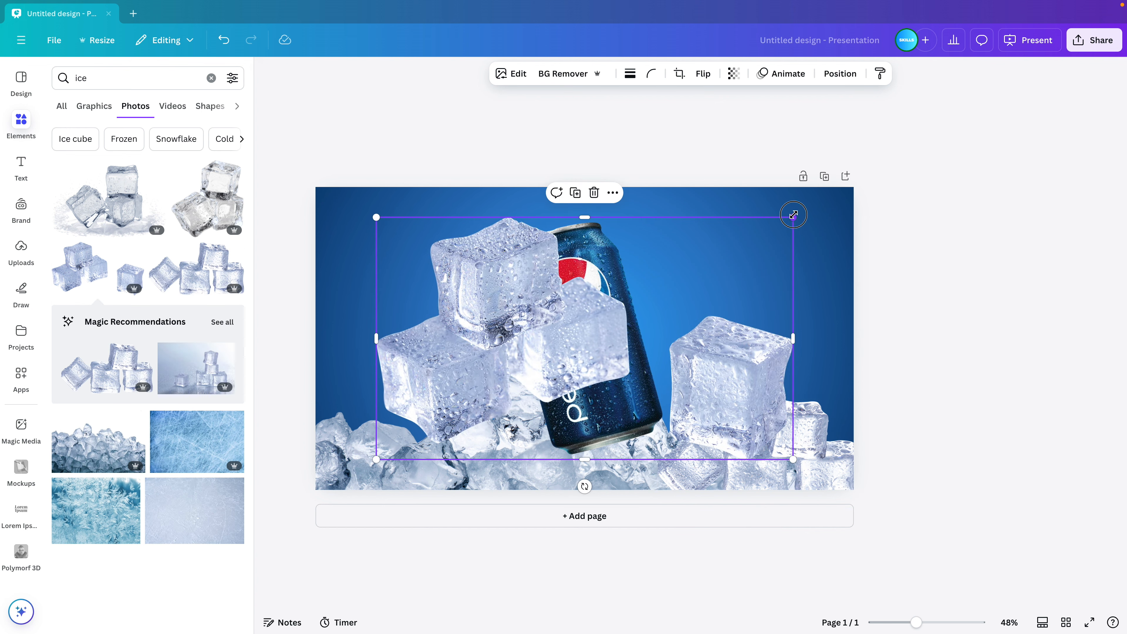
pyautogui.moveTo(793, 215); pyautogui.dragTo(616, 320)
pyautogui.moveTo(503, 381); pyautogui.dragTo(413, 451)
# - Duplicate the right ice cube cluster in front of the can's base and flip the copy horizontally
pyautogui.moveTo(756, 433); pyautogui.dragTo(587, 437)
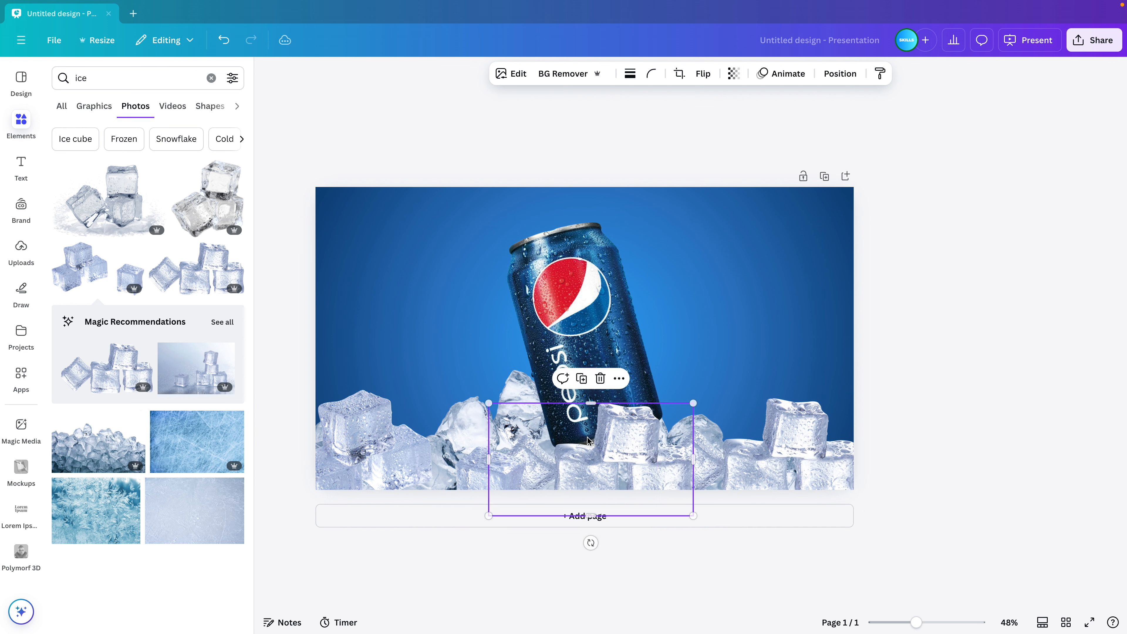
pyautogui.click(696, 75)
pyautogui.click(714, 103)
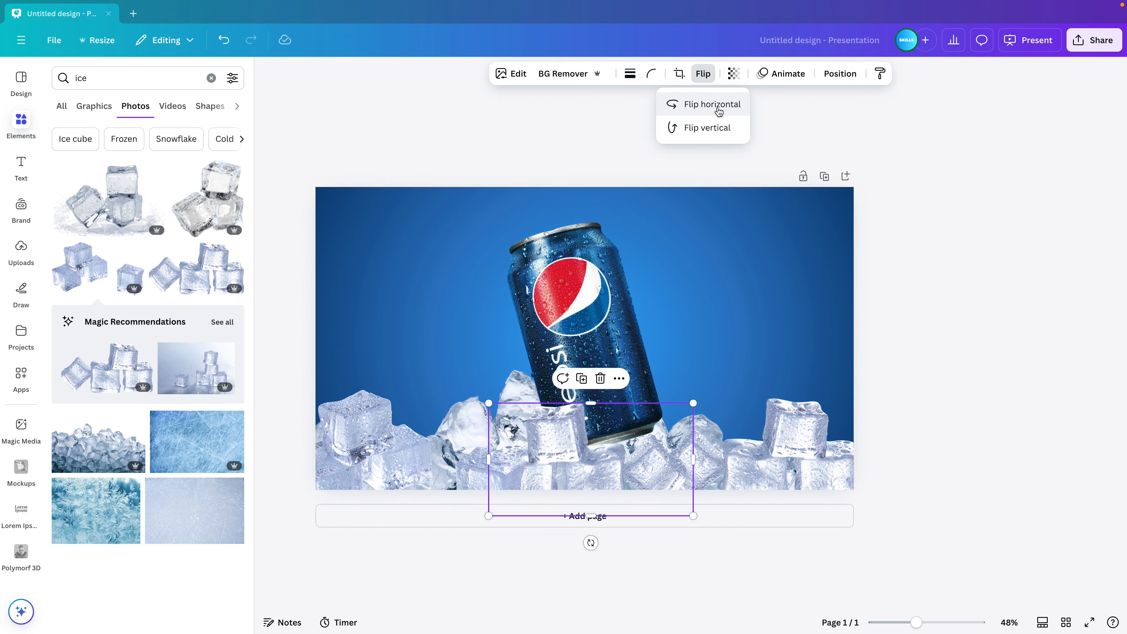
# - Reposition the mirrored ice cube cluster along the lower edge in front of the can, between the left and right clusters
pyautogui.click(612, 465)
pyautogui.moveTo(612, 465); pyautogui.dragTo(698, 295)
pyautogui.moveTo(709, 333); pyautogui.dragTo(793, 436)
pyautogui.moveTo(781, 391); pyautogui.dragTo(781, 455)
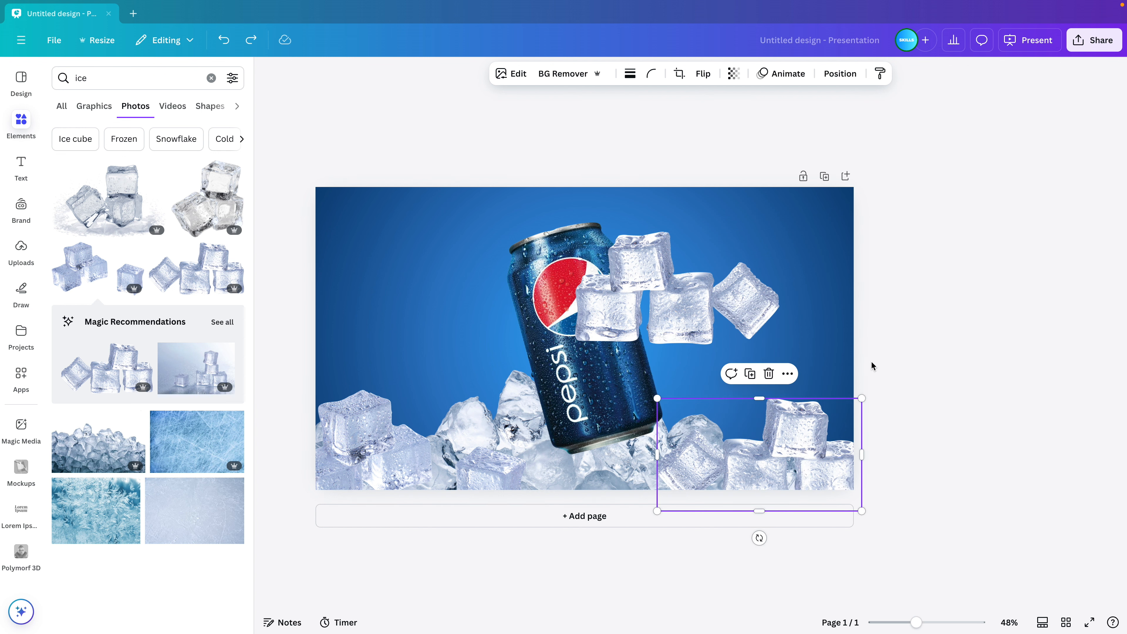
pyautogui.moveTo(727, 313); pyautogui.dragTo(433, 466)
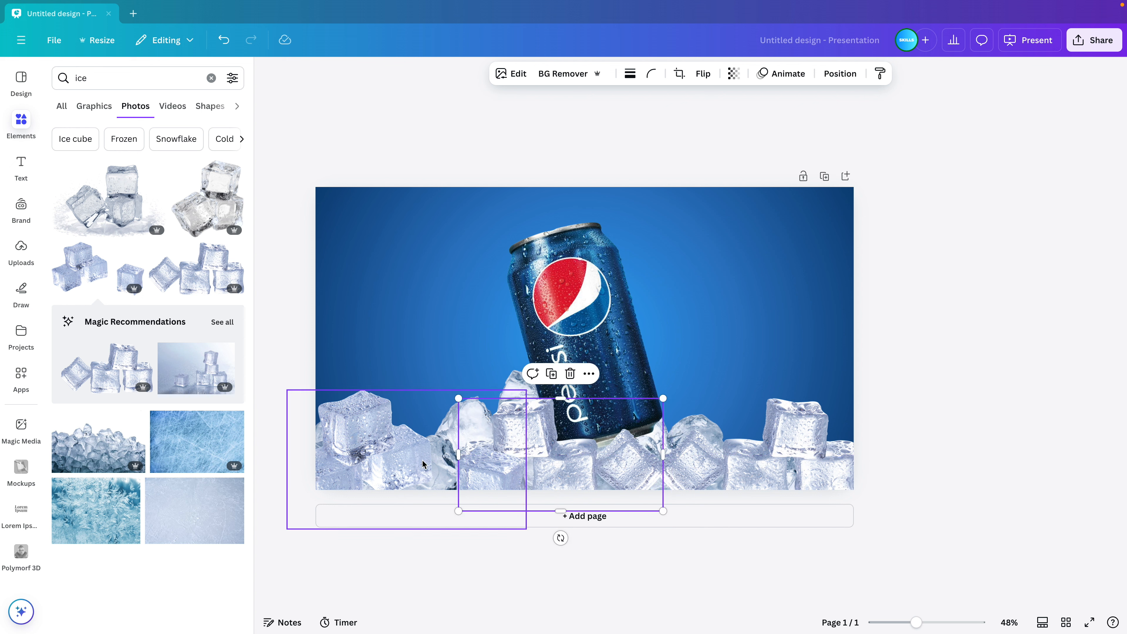
# - Slightly enlarge the left and middle ice cube clusters and nudge them so they overlap in the foreground
pyautogui.moveTo(528, 390); pyautogui.dragTo(546, 381)
pyautogui.moveTo(404, 481); pyautogui.dragTo(406, 490)
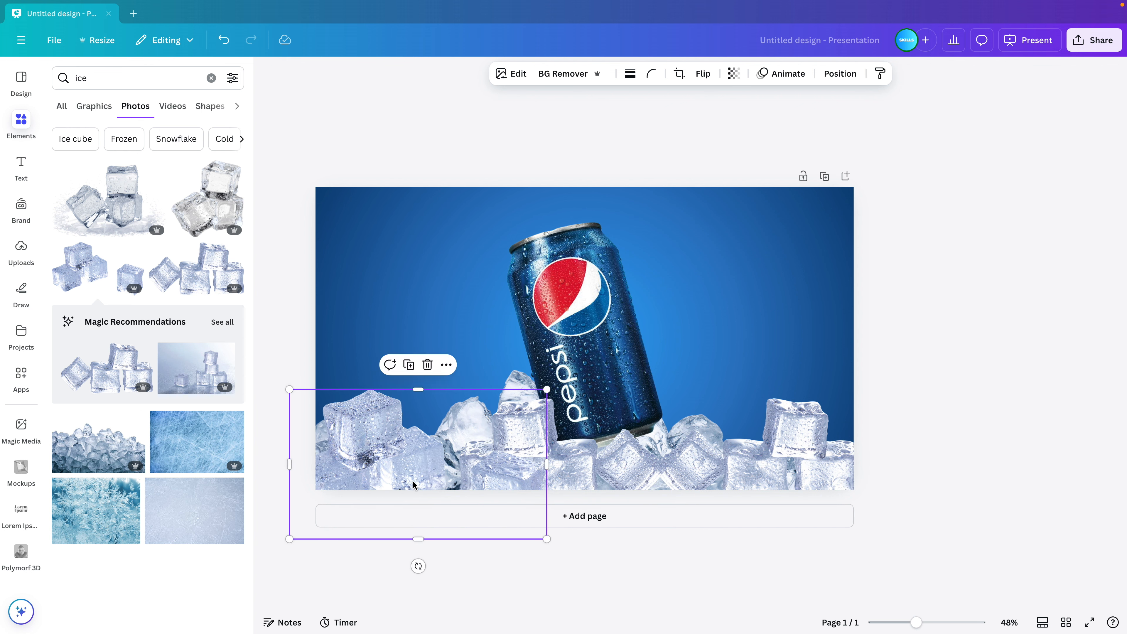
pyautogui.click(576, 460)
pyautogui.moveTo(514, 430); pyautogui.dragTo(563, 420)
pyautogui.moveTo(612, 449); pyautogui.dragTo(575, 457)
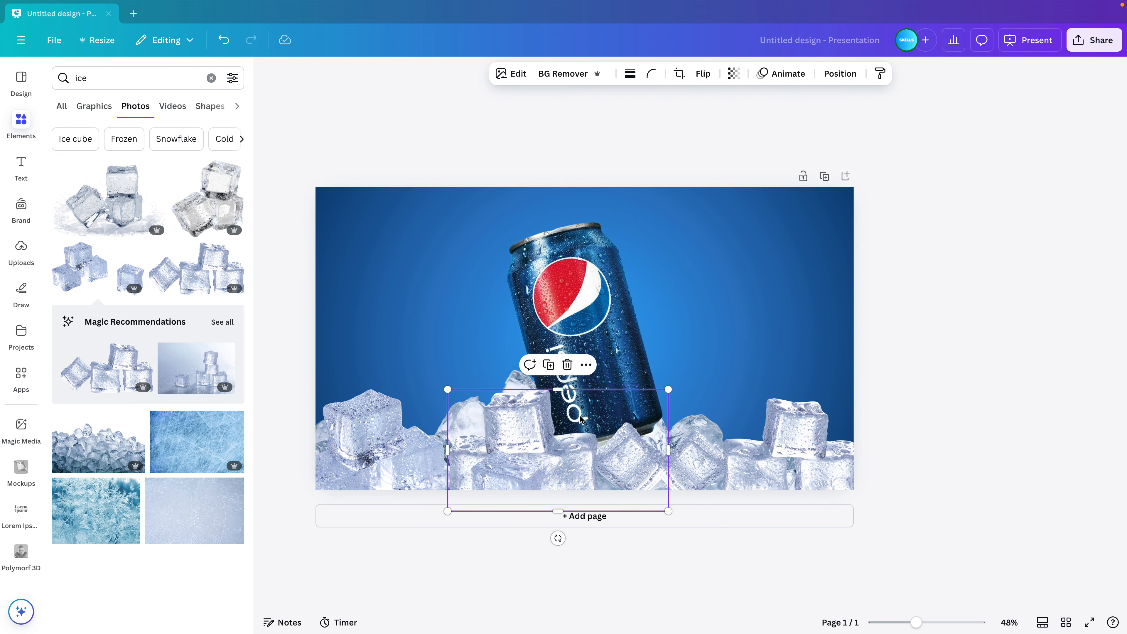
# - Slightly enlarge the right ice cube cluster and shift it left to meet the middle cluster
pyautogui.click(735, 362)
pyautogui.click(746, 332)
pyautogui.click(801, 436)
pyautogui.moveTo(861, 399); pyautogui.dragTo(876, 390)
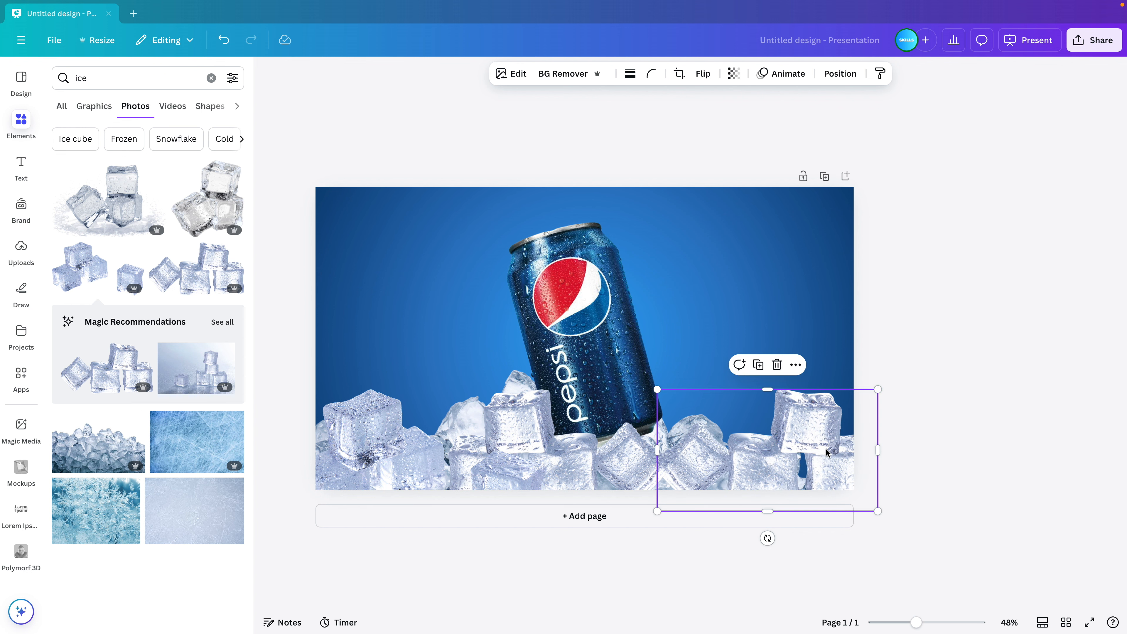
pyautogui.moveTo(826, 452); pyautogui.dragTo(816, 450)
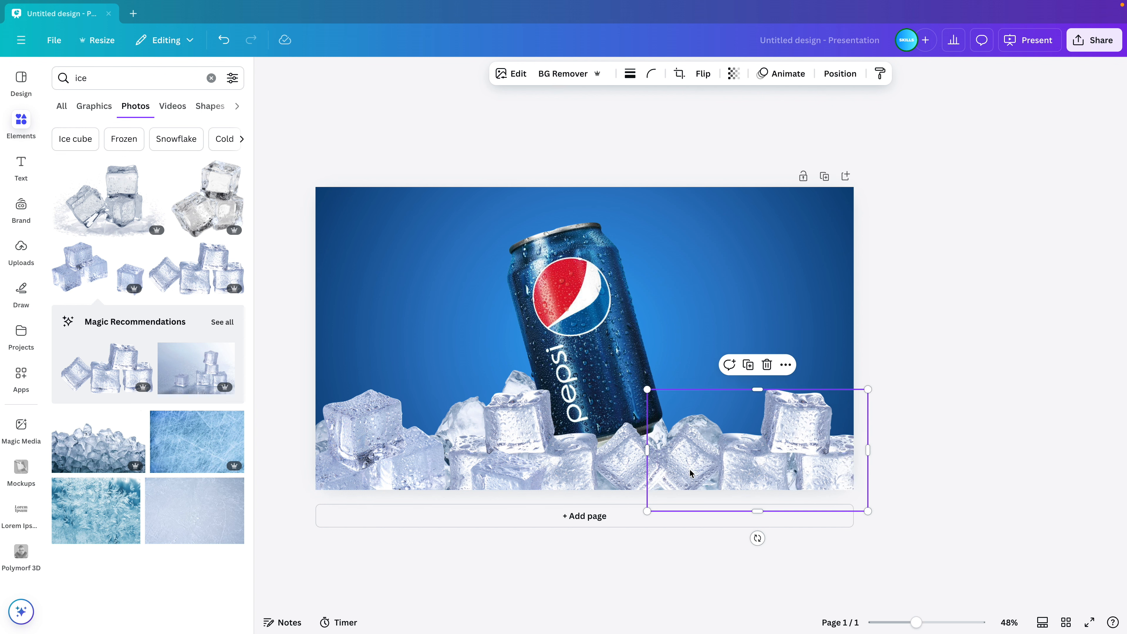
# - Swap the two matching ice cube clusters, placing the mirrored one in the lower-right corner and the original in front of the can
pyautogui.click(534, 470)
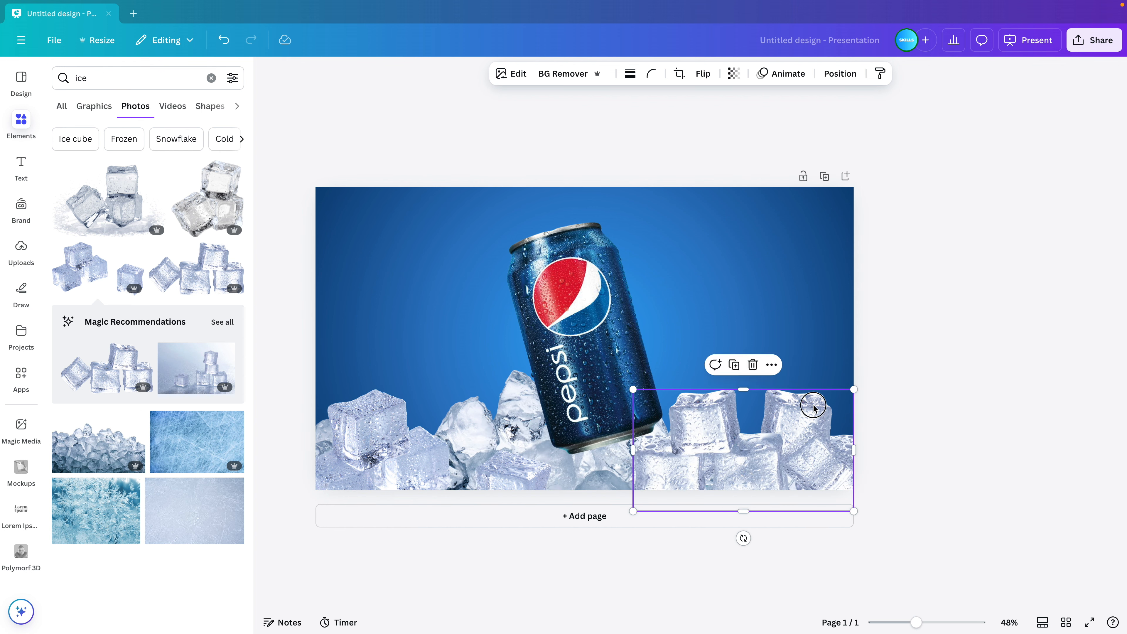
pyautogui.moveTo(813, 407); pyautogui.dragTo(614, 409)
pyautogui.moveTo(644, 469); pyautogui.dragTo(822, 448)
pyautogui.moveTo(832, 489); pyautogui.dragTo(870, 510)
pyautogui.moveTo(758, 465); pyautogui.dragTo(770, 476)
pyautogui.moveTo(882, 379); pyautogui.dragTo(847, 398)
pyautogui.moveTo(812, 449); pyautogui.dragTo(810, 442)
# - Select the middle and right ice cube clusters together, shift both slightly right and deselect them
pyautogui.keyDown('shift'); pyautogui.click(593, 430); pyautogui.keyUp('shift')
pyautogui.moveTo(593, 430); pyautogui.dragTo(606, 431)
pyautogui.click(920, 315)
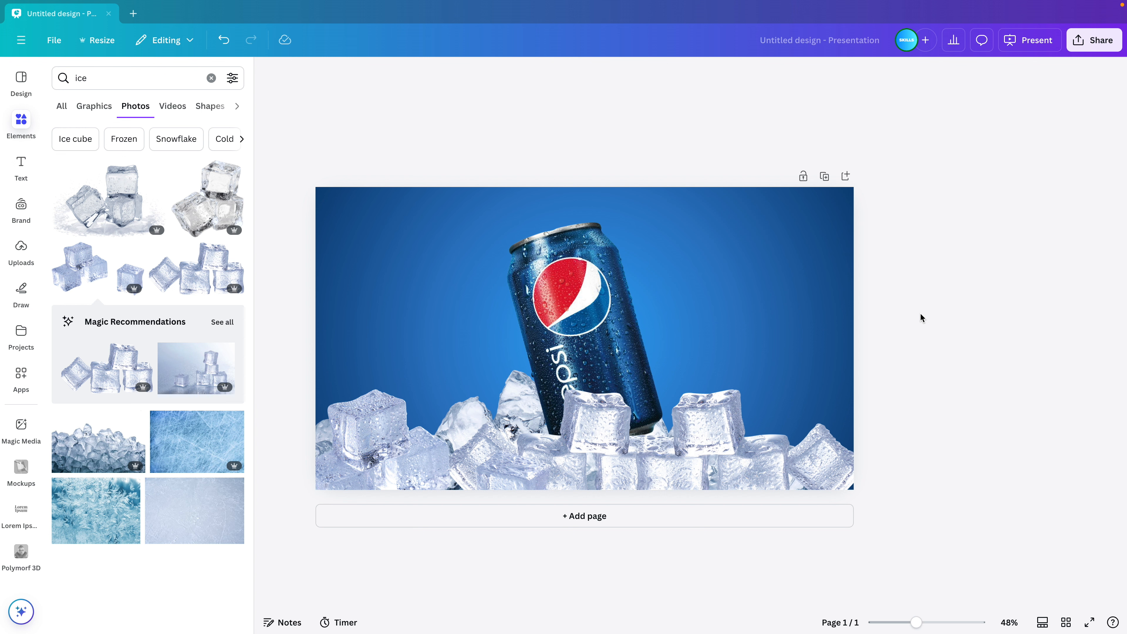
# - Raise the crushed ice pile behind the can, then enlarge the Pepsi can slightly and recentre it
pyautogui.moveTo(502, 374); pyautogui.dragTo(504, 352)
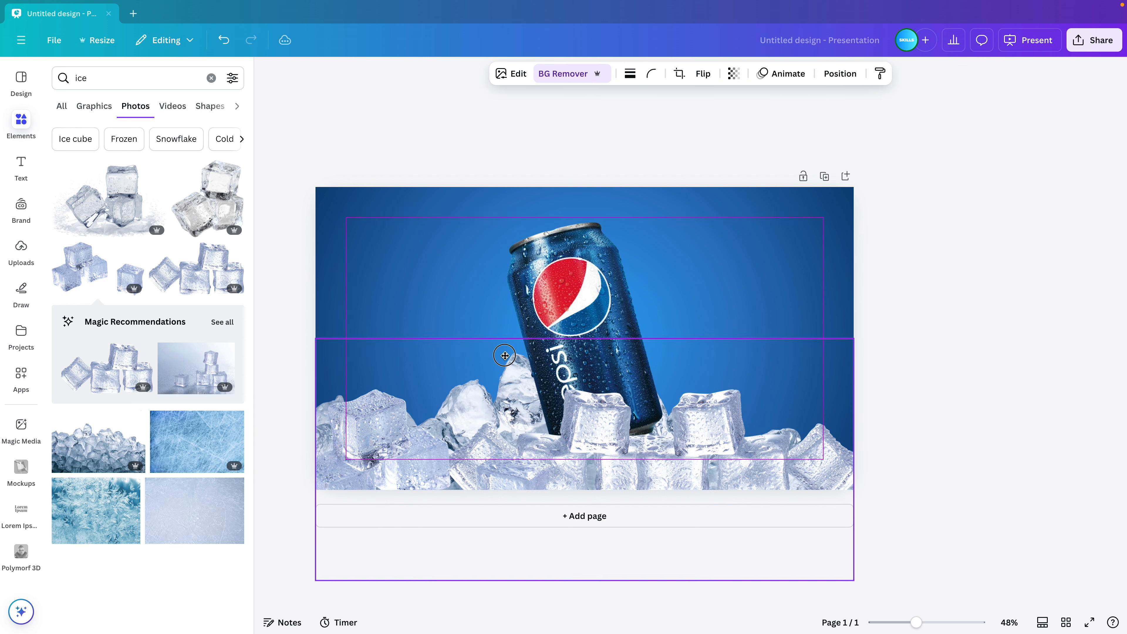
pyautogui.click(575, 268)
pyautogui.moveTo(660, 222); pyautogui.dragTo(675, 200)
pyautogui.moveTo(611, 303); pyautogui.dragTo(604, 308)
# - Nudge the foreground ice cube clusters, shifting the middle and right ones to the right to uncover the Pepsi lettering
pyautogui.click(611, 466)
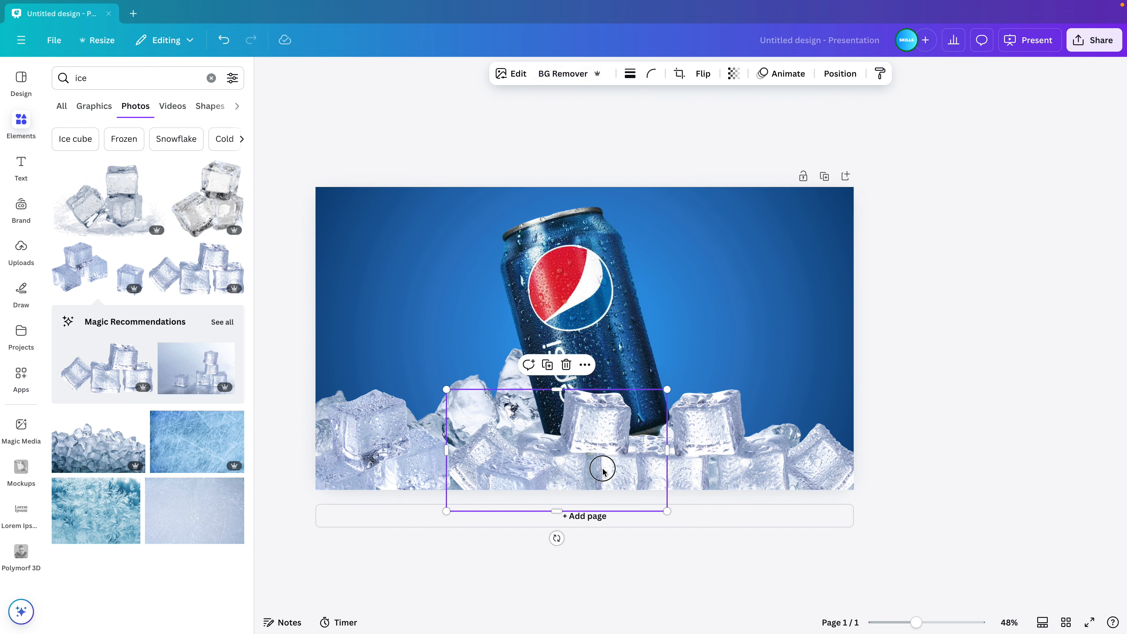
pyautogui.moveTo(603, 471)
pyautogui.mouseDown()
pyautogui.moveTo(629, 470)
pyautogui.moveTo(600, 470)
pyautogui.mouseUp()
pyautogui.moveTo(430, 474)
pyautogui.mouseDown()
pyautogui.moveTo(445, 474)
pyautogui.moveTo(434, 473)
pyautogui.mouseUp()
pyautogui.keyDown('shift'); pyautogui.click(762, 461); pyautogui.keyUp('shift')
pyautogui.moveTo(762, 460); pyautogui.dragTo(781, 463)
pyautogui.click(938, 408)
pyautogui.click(795, 456)
pyautogui.click(980, 409)
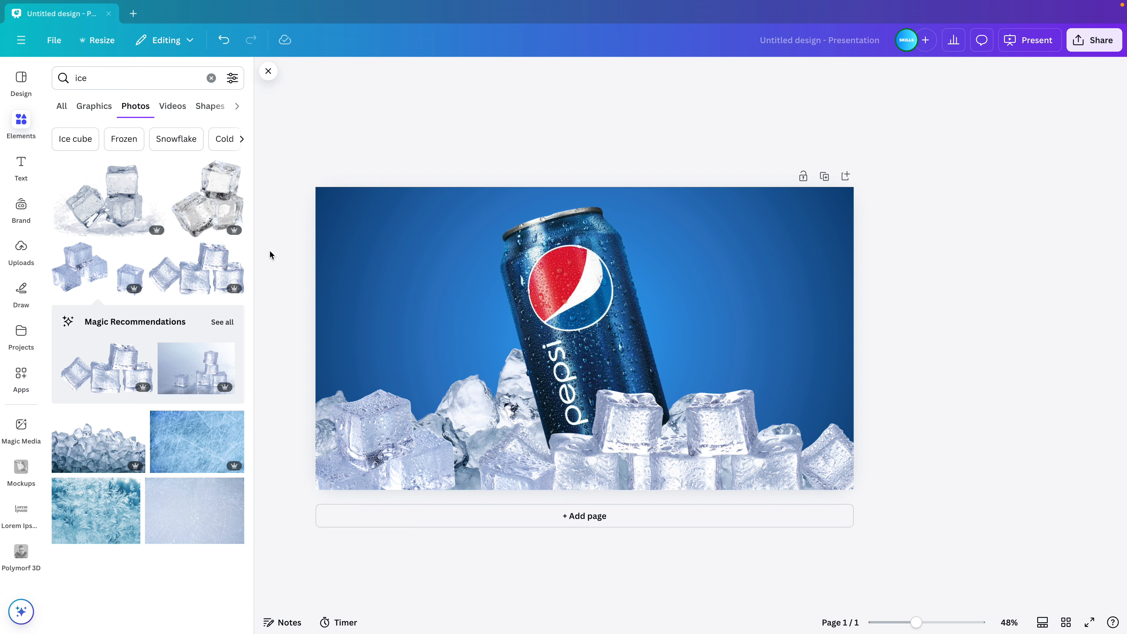
# - Search the photo elements for "water splash"
pyautogui.doubleClick(95, 75)
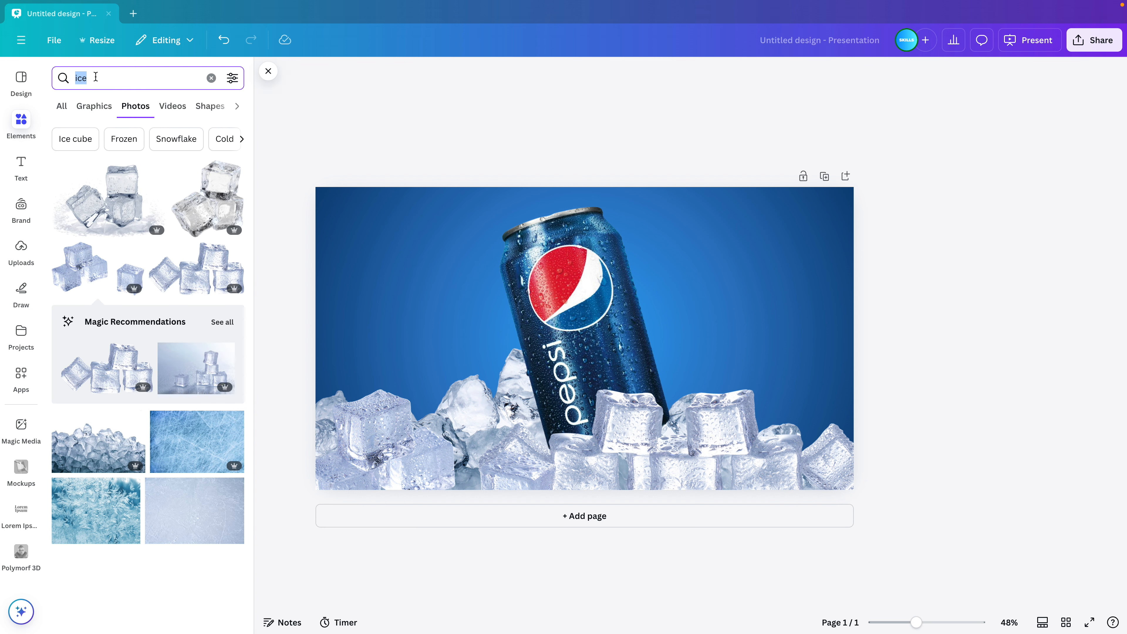
pyautogui.write('water splash')
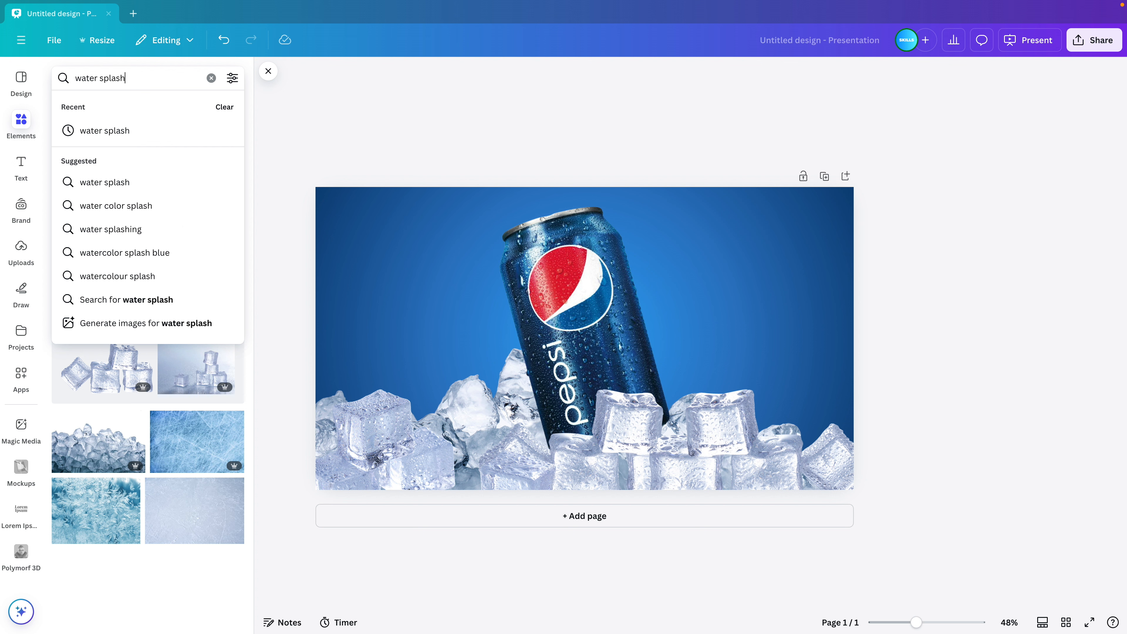
pyautogui.press('Return')
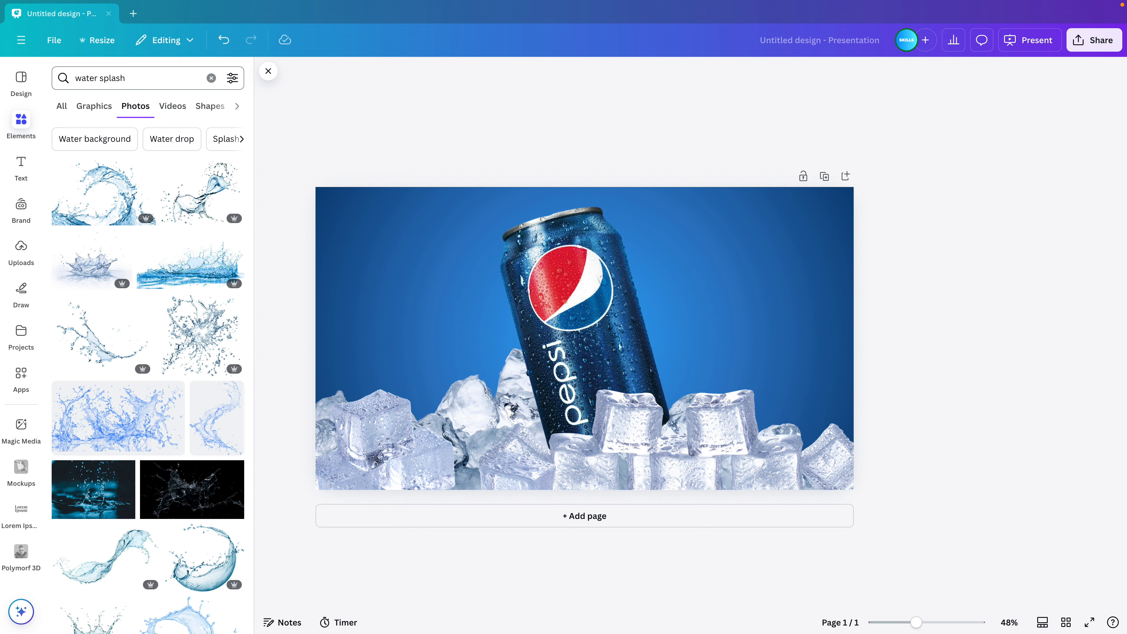
# - Add the radial water splash photo, move it over the can and remove its white background
pyautogui.click(198, 330)
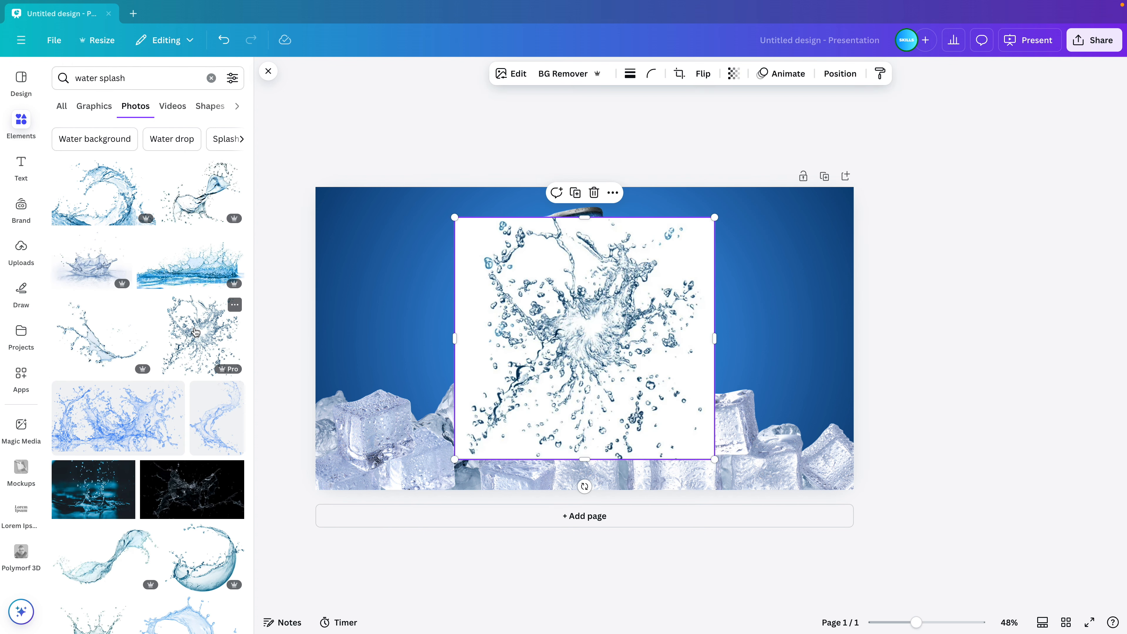
pyautogui.moveTo(617, 333); pyautogui.dragTo(578, 331)
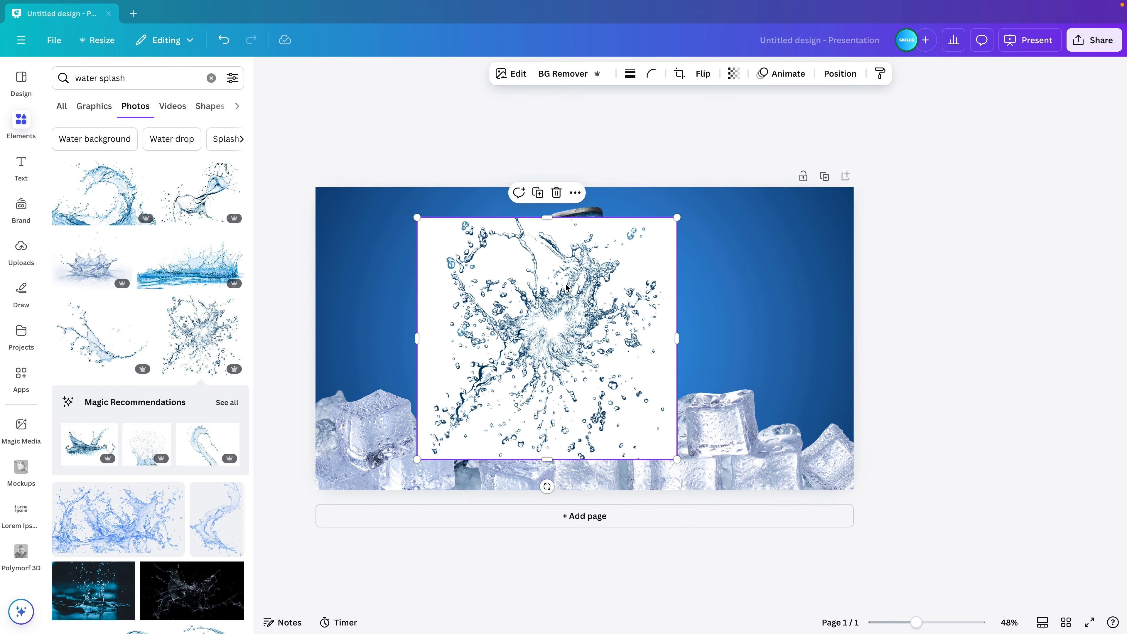
pyautogui.click(560, 74)
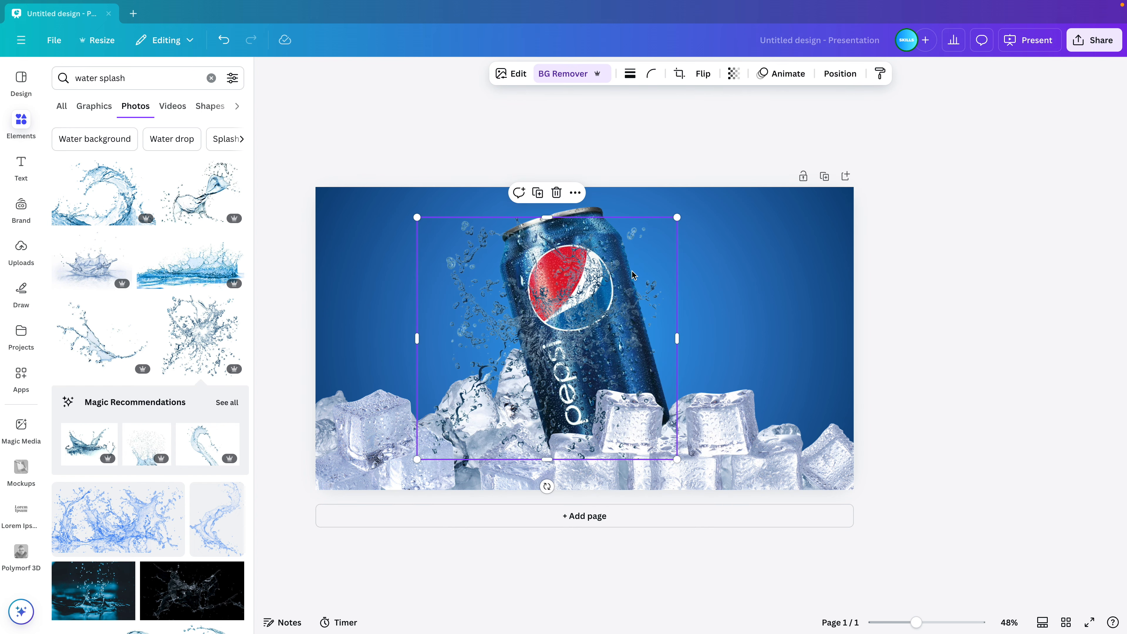
# - Move the radial splash to the left of the can and set its brightness to 100, contrast to 82 and highlights to 100
pyautogui.moveTo(633, 275); pyautogui.dragTo(545, 276)
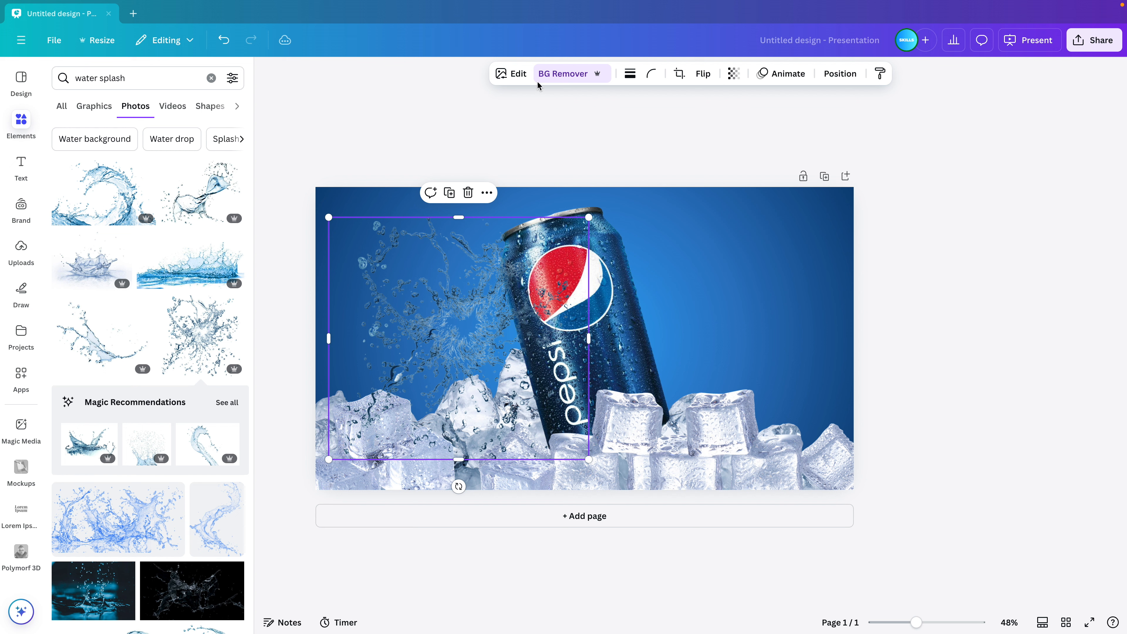
pyautogui.click(511, 75)
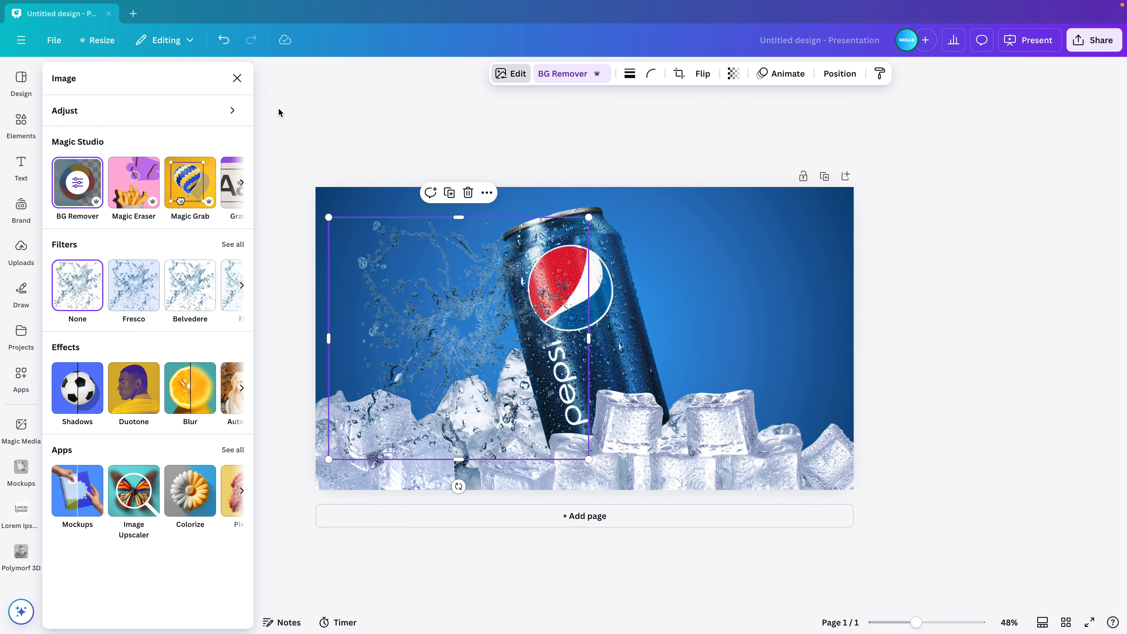
pyautogui.click(189, 110)
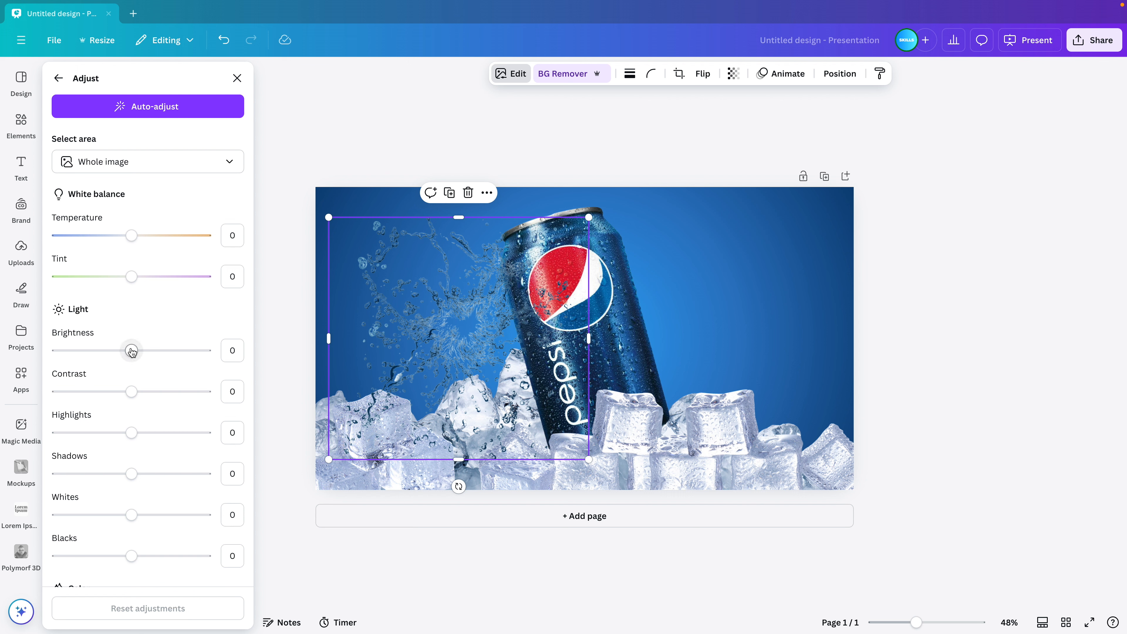
pyautogui.moveTo(133, 351); pyautogui.dragTo(375, 357)
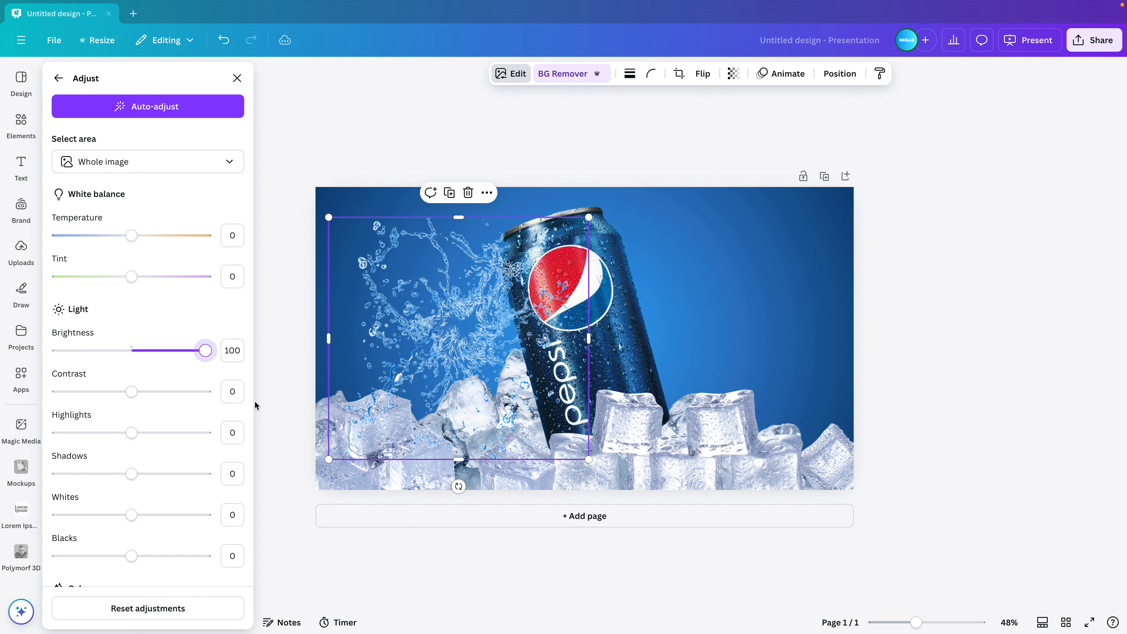
pyautogui.moveTo(133, 391); pyautogui.dragTo(192, 390)
pyautogui.moveTo(131, 433); pyautogui.dragTo(217, 433)
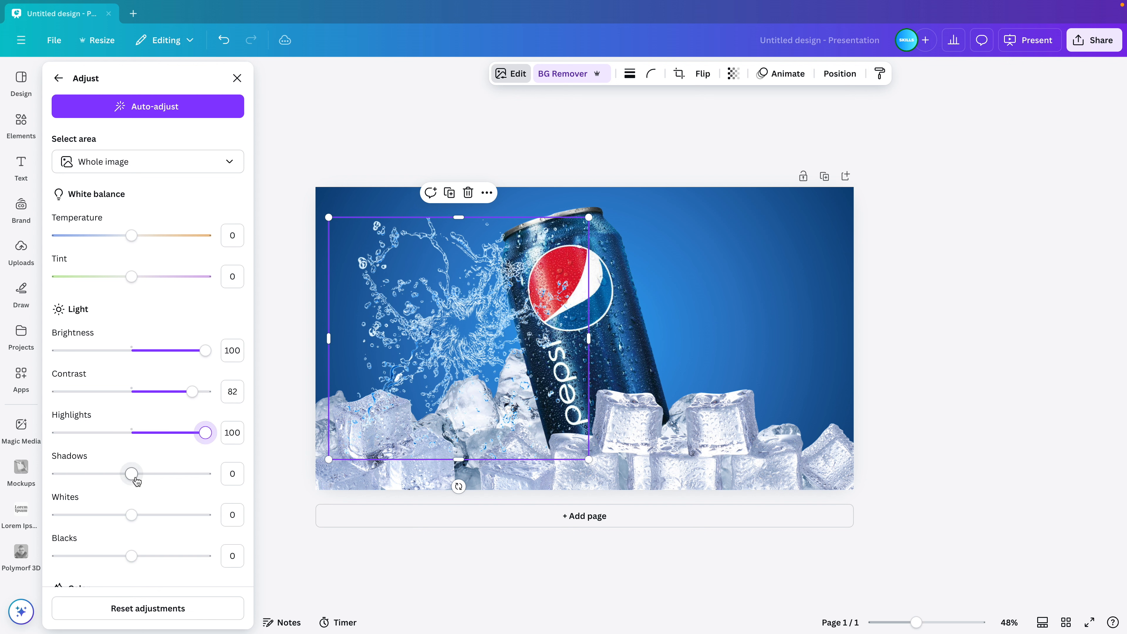
# - Lower the radial splash's overall saturation to -42
pyautogui.scroll(-2, 135, 477)
pyautogui.scroll(-3, 136, 480)
pyautogui.moveTo(131, 449)
pyautogui.mouseDown()
pyautogui.moveTo(214, 453)
pyautogui.moveTo(131, 449)
pyautogui.mouseUp()
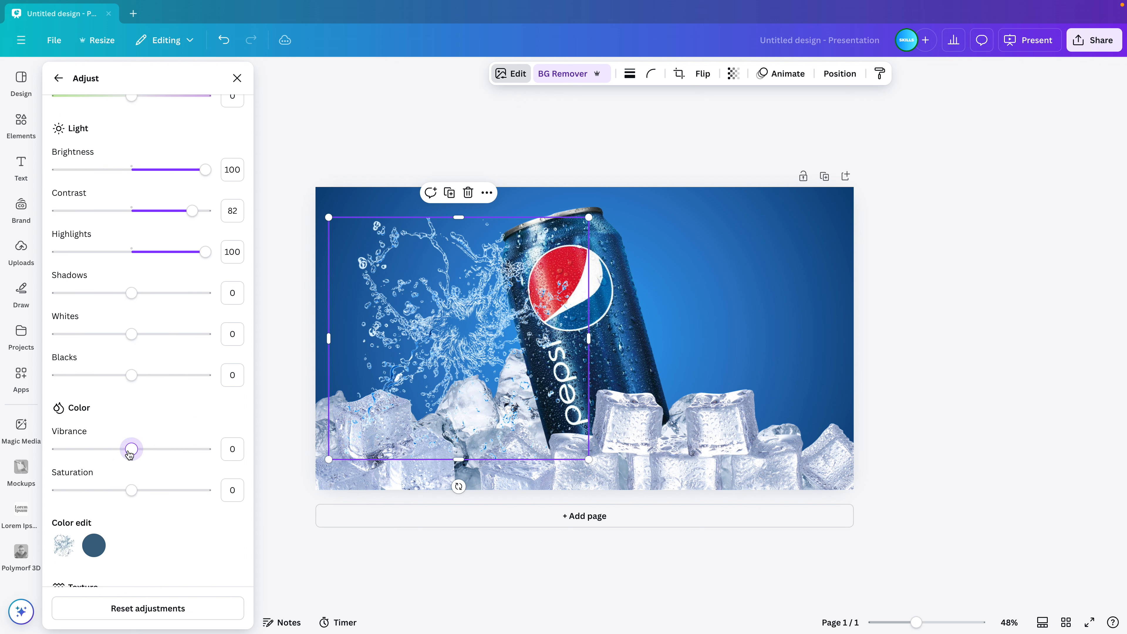
pyautogui.click(135, 490)
pyautogui.moveTo(134, 490); pyautogui.dragTo(101, 490)
# - Edit the radial splash's dark blue tone to hue -19 and saturation -100, and lower the splash onto the ice beside the can
pyautogui.click(92, 547)
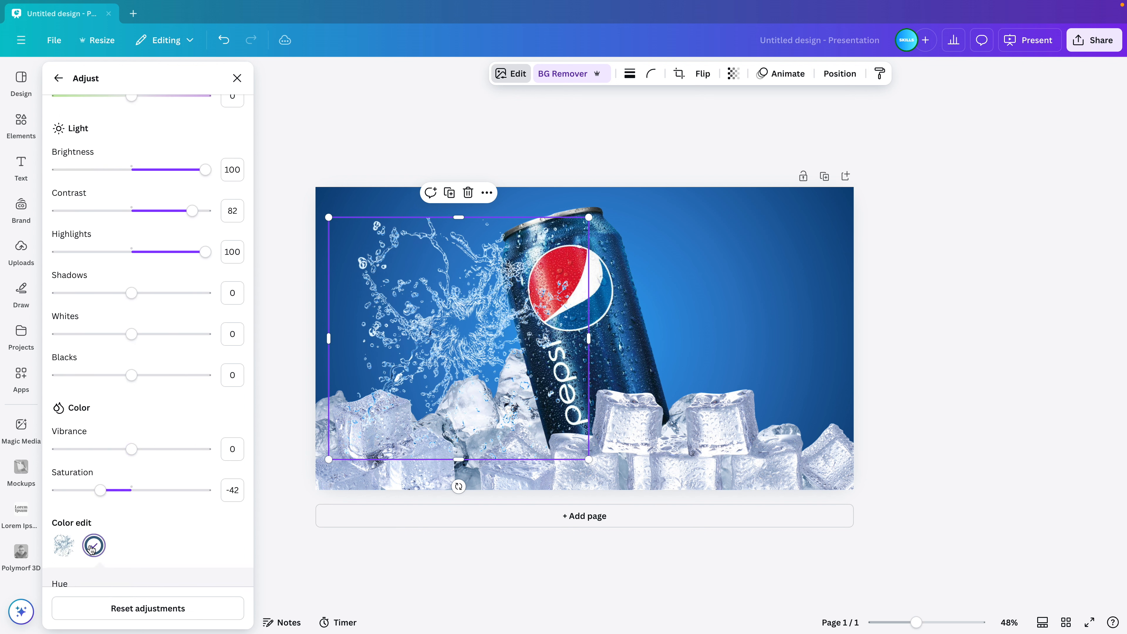
pyautogui.click(97, 548)
pyautogui.scroll(-3, 98, 548)
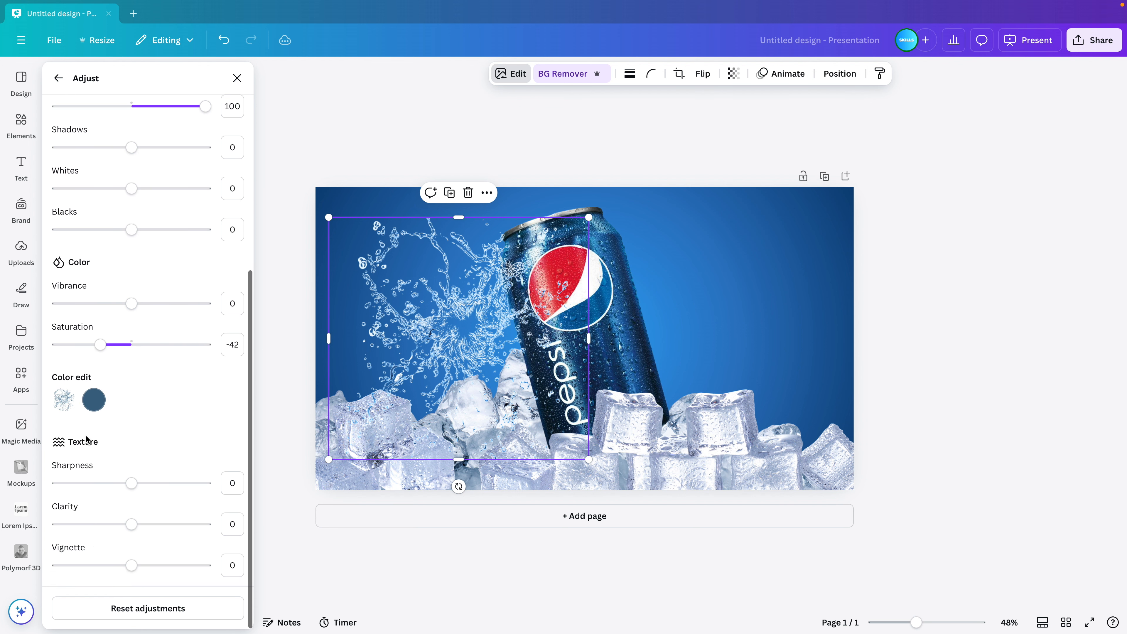
pyautogui.click(94, 399)
pyautogui.click(130, 501)
pyautogui.moveTo(130, 501); pyautogui.dragTo(106, 499)
pyautogui.moveTo(131, 457)
pyautogui.mouseDown()
pyautogui.moveTo(184, 462)
pyautogui.moveTo(118, 464)
pyautogui.mouseUp()
pyautogui.moveTo(106, 499); pyautogui.dragTo(50, 508)
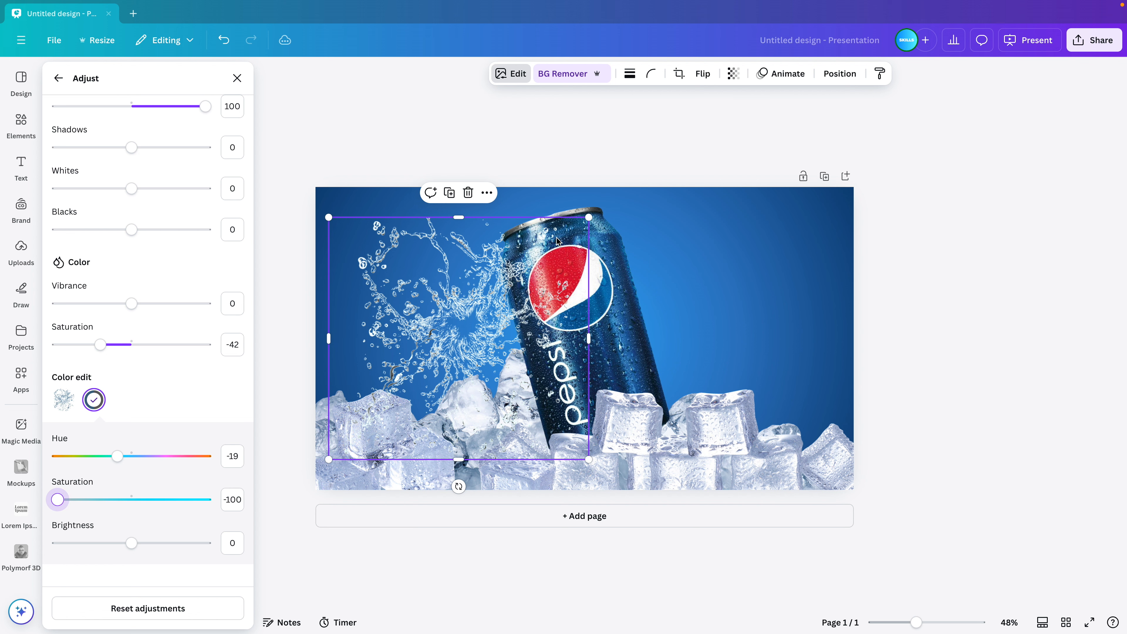
pyautogui.moveTo(504, 288); pyautogui.dragTo(494, 345)
pyautogui.click(692, 297)
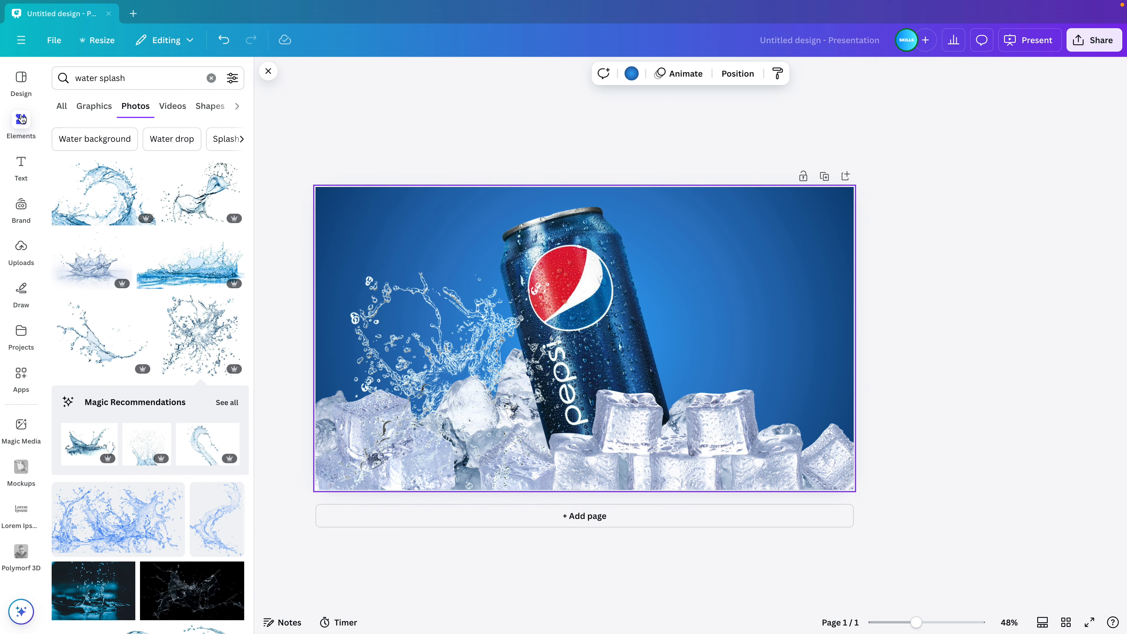
# - Add the curling wave photo from the "water splash" results, enlarge it and place it on the right side of the can
pyautogui.click(150, 79)
pyautogui.press('Return')
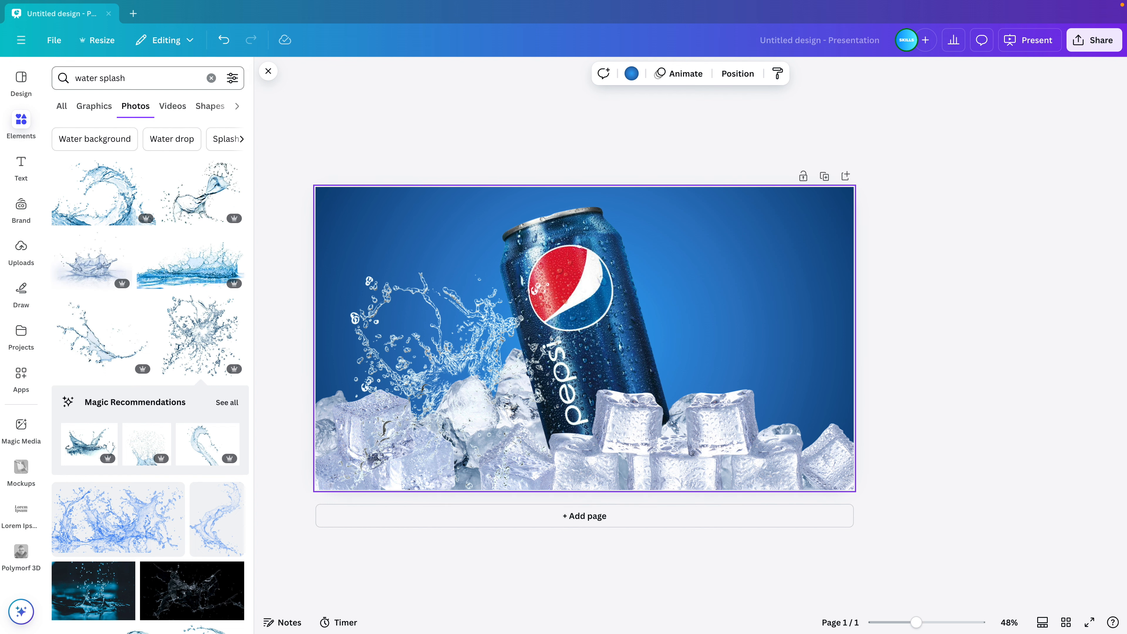
pyautogui.click(104, 193)
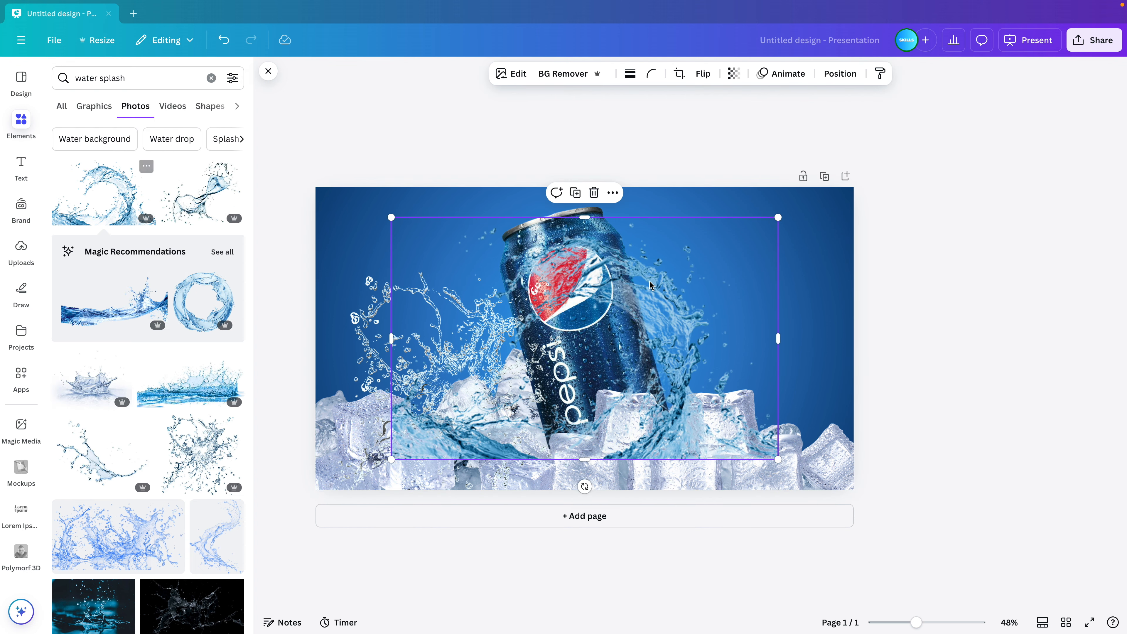
pyautogui.moveTo(675, 321); pyautogui.dragTo(732, 355)
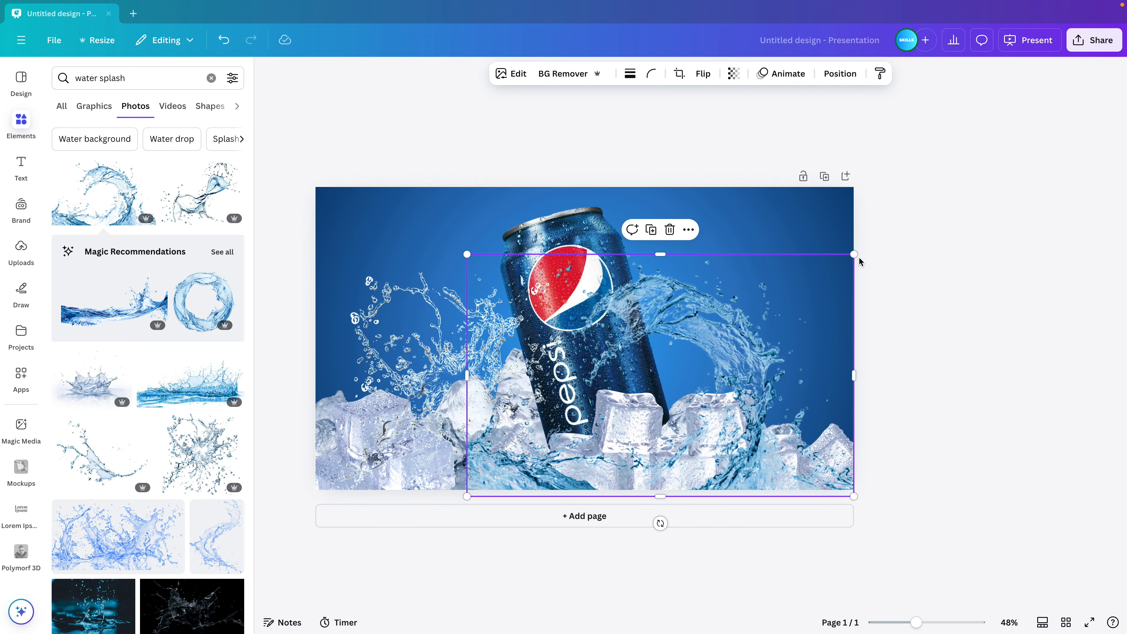
pyautogui.moveTo(854, 257); pyautogui.dragTo(899, 221)
pyautogui.moveTo(786, 319); pyautogui.dragTo(830, 315)
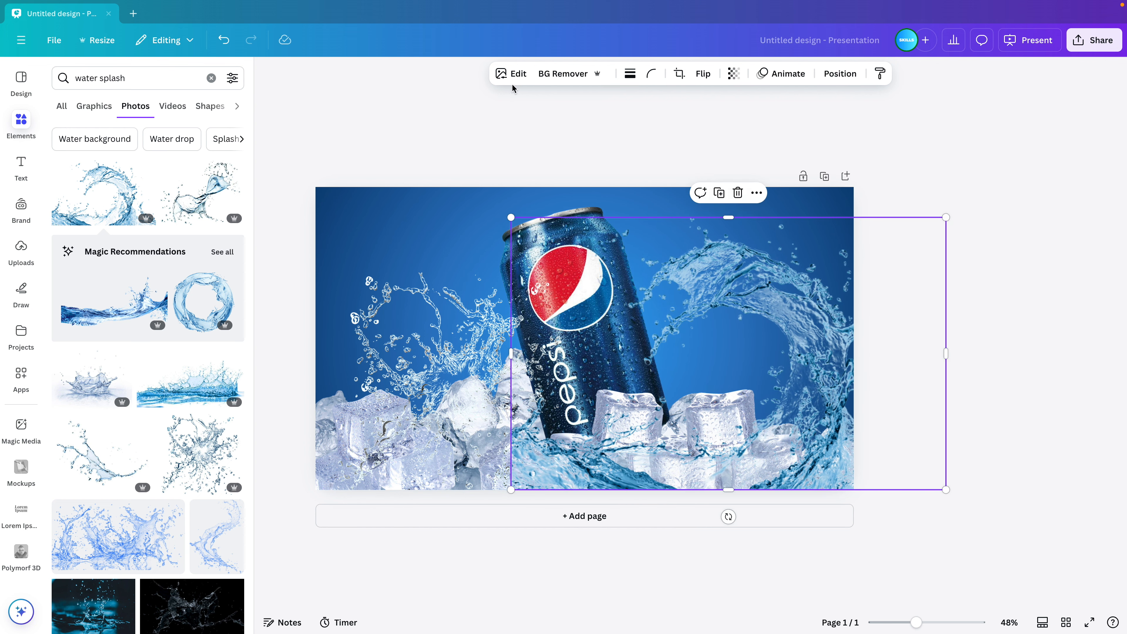
pyautogui.hotkey('ctrl', 'z')
pyautogui.click(802, 287)
# - Adjust the curling wave splash to brightness 47, contrast 39 and highlights 100
pyautogui.click(500, 85)
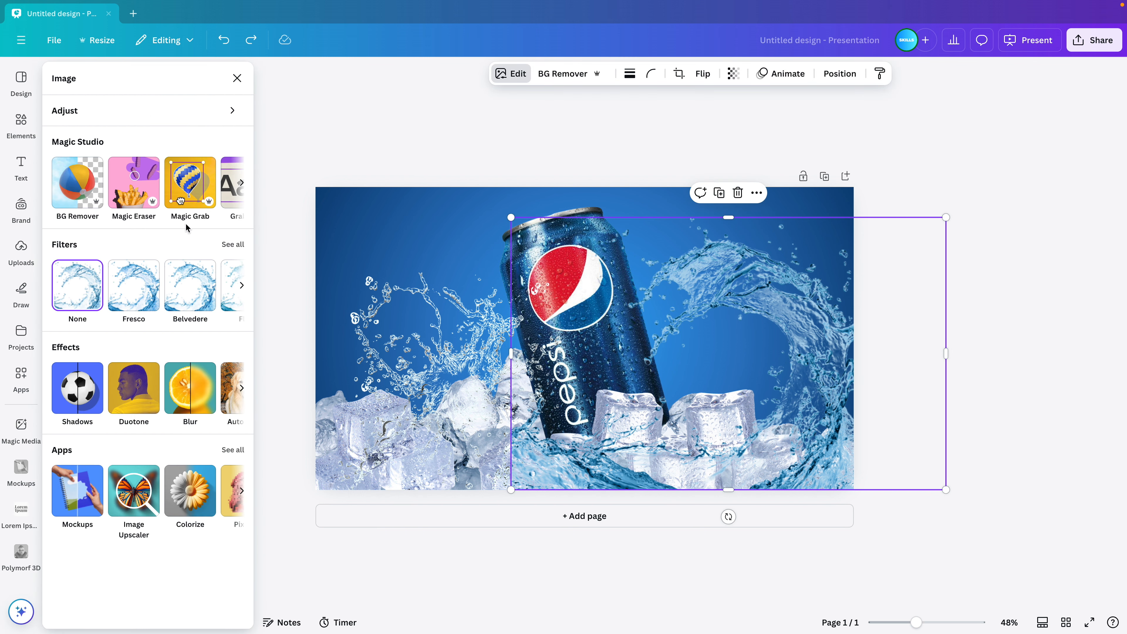
pyautogui.click(136, 115)
pyautogui.moveTo(134, 352); pyautogui.dragTo(167, 354)
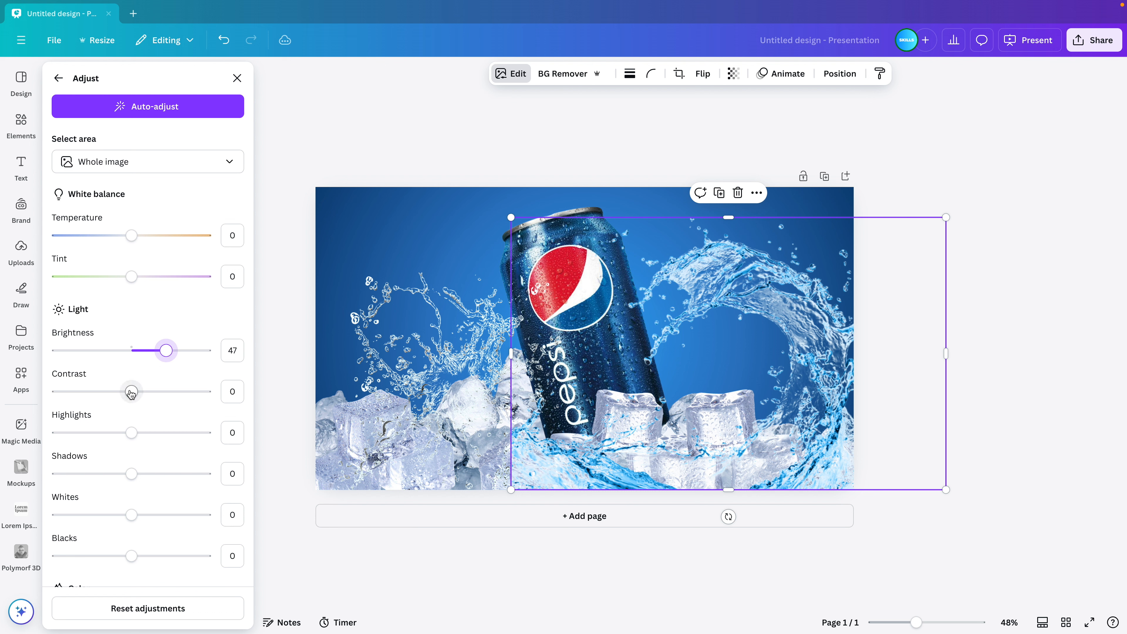
pyautogui.moveTo(131, 392); pyautogui.dragTo(93, 395)
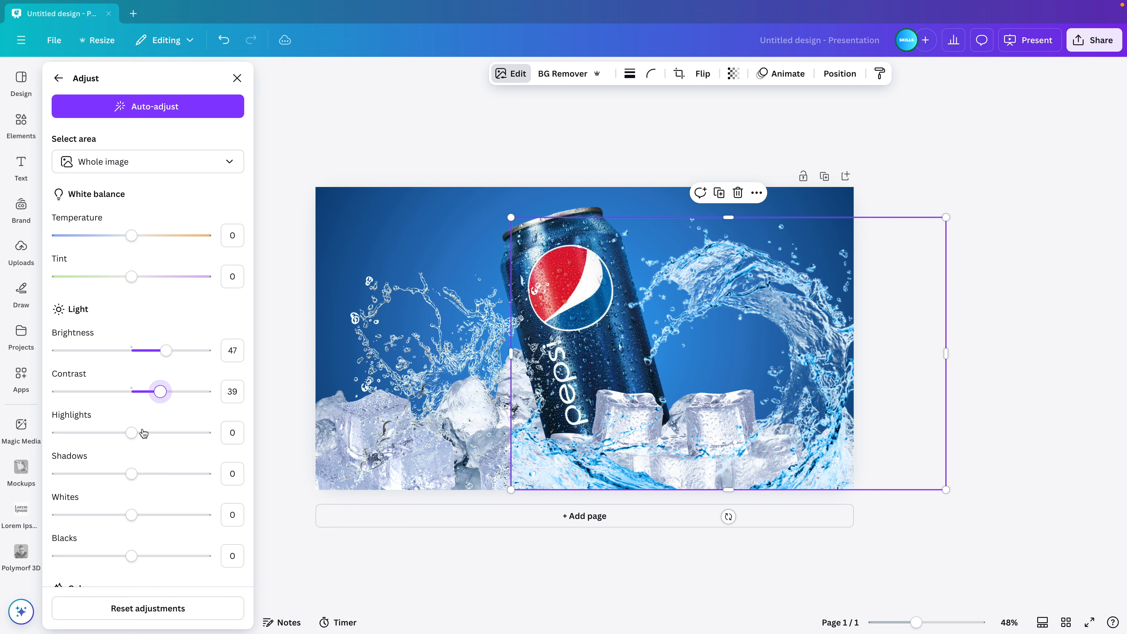
pyautogui.moveTo(143, 433); pyautogui.dragTo(266, 430)
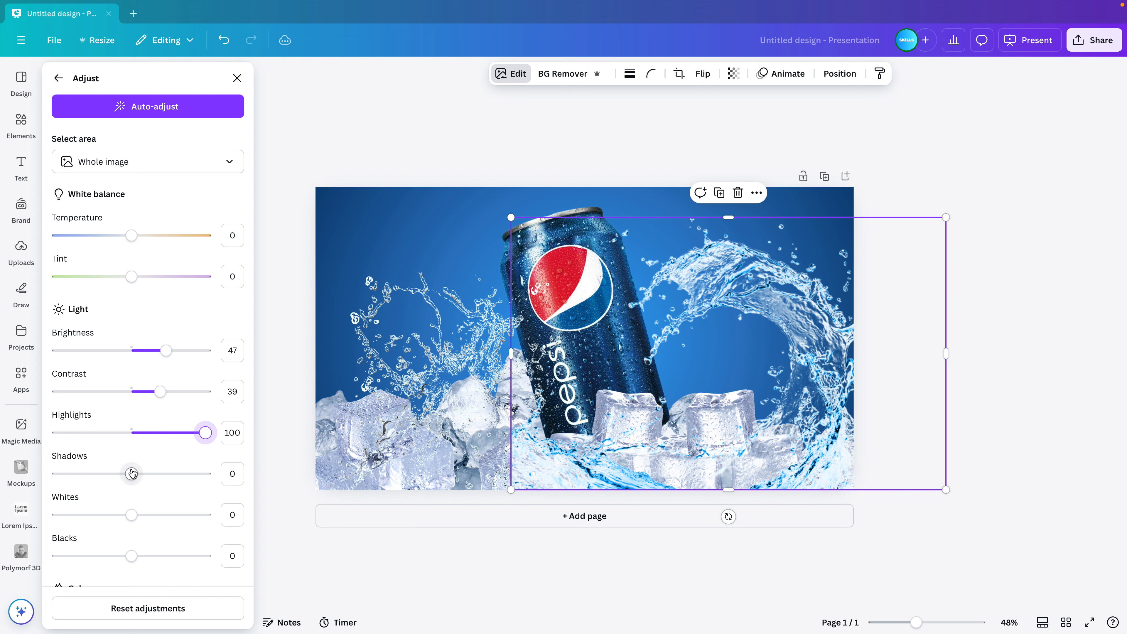
# - Set the curling wave splash's shadows to -63, whites to 100 and blacks to -69
pyautogui.moveTo(131, 474); pyautogui.dragTo(87, 487)
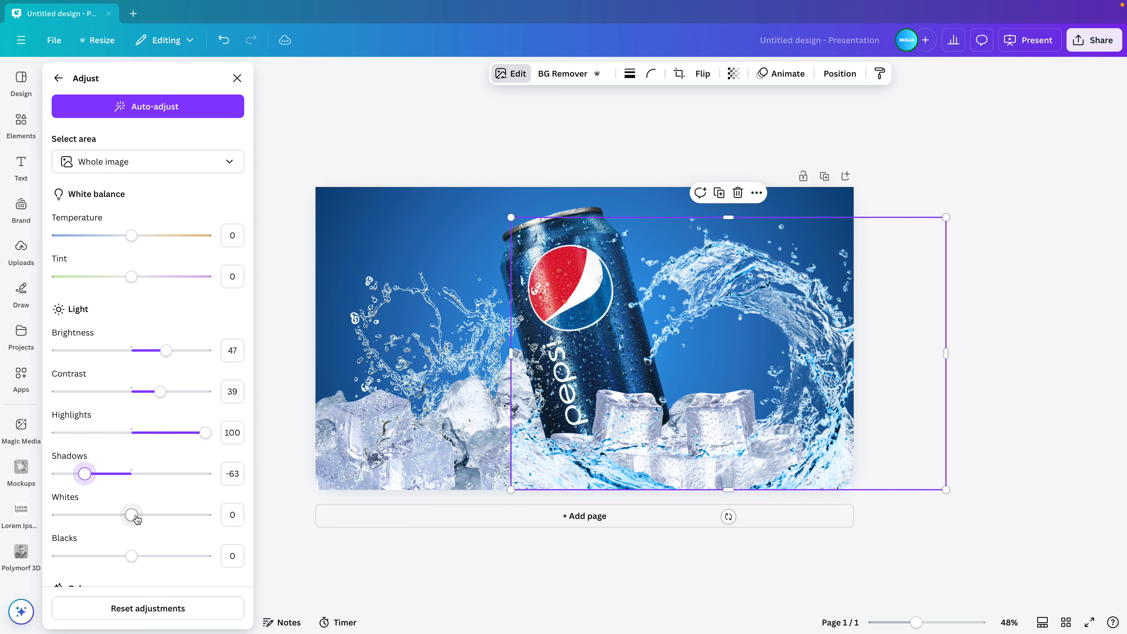
pyautogui.moveTo(136, 516); pyautogui.dragTo(196, 517)
pyautogui.scroll(-3, 158, 524)
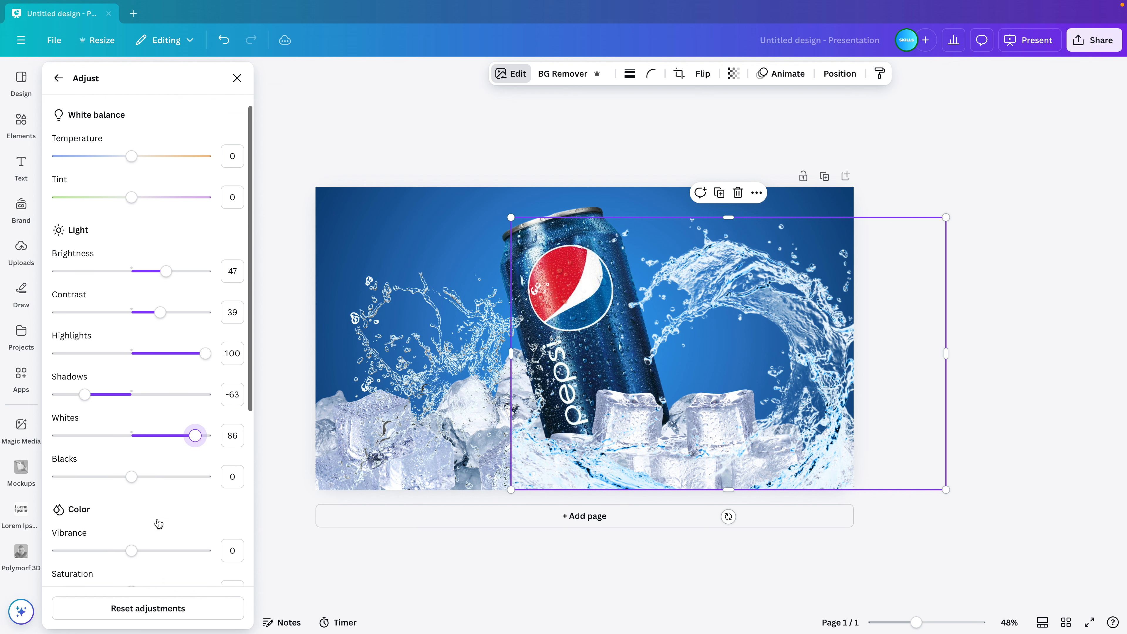
pyautogui.moveTo(195, 409); pyautogui.dragTo(241, 414)
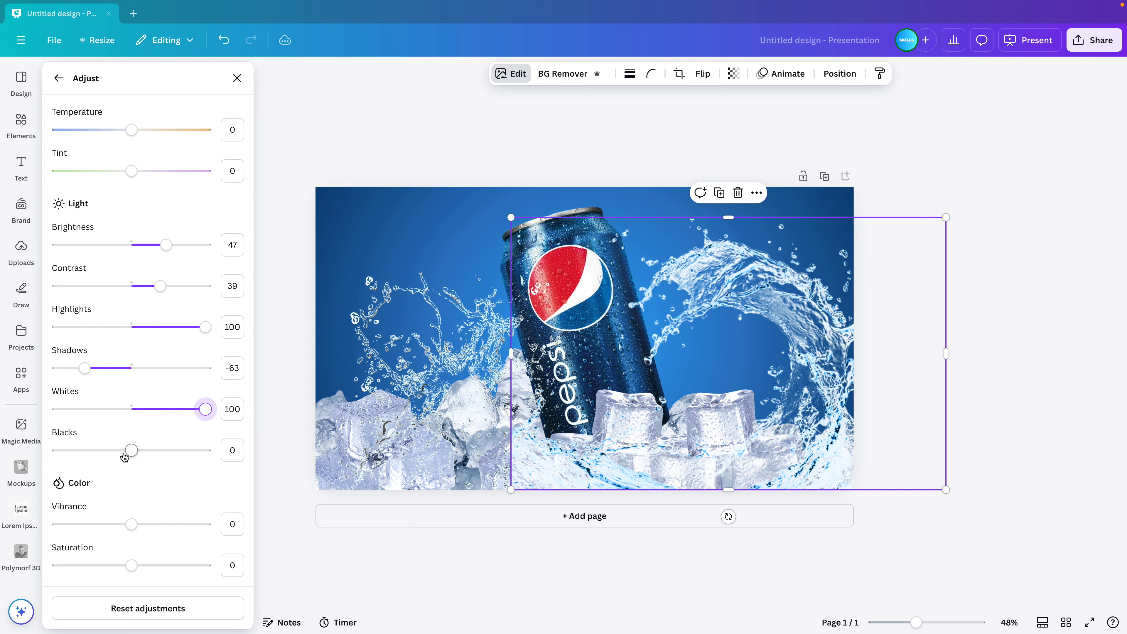
pyautogui.moveTo(131, 450); pyautogui.dragTo(35, 445)
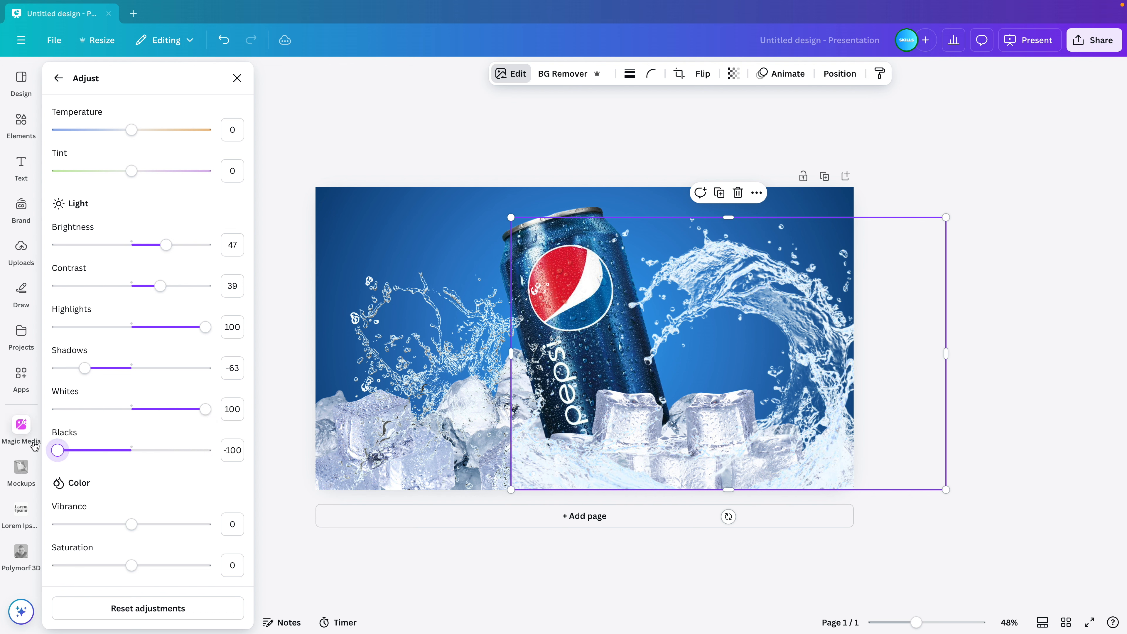
pyautogui.click(81, 454)
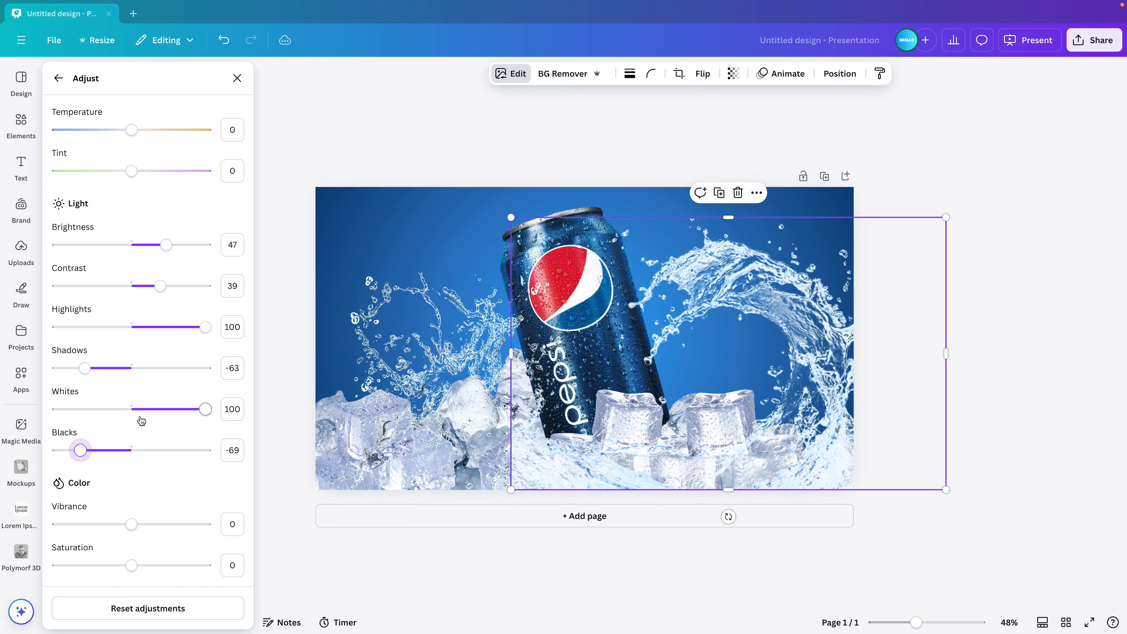
# - Reduce the curling wave splash's vibrance to -13 and overall saturation to -25
pyautogui.scroll(-3, 142, 420)
pyautogui.moveTo(132, 419); pyautogui.dragTo(68, 419)
pyautogui.moveTo(133, 461); pyautogui.dragTo(70, 477)
pyautogui.moveTo(62, 425); pyautogui.dragTo(121, 420)
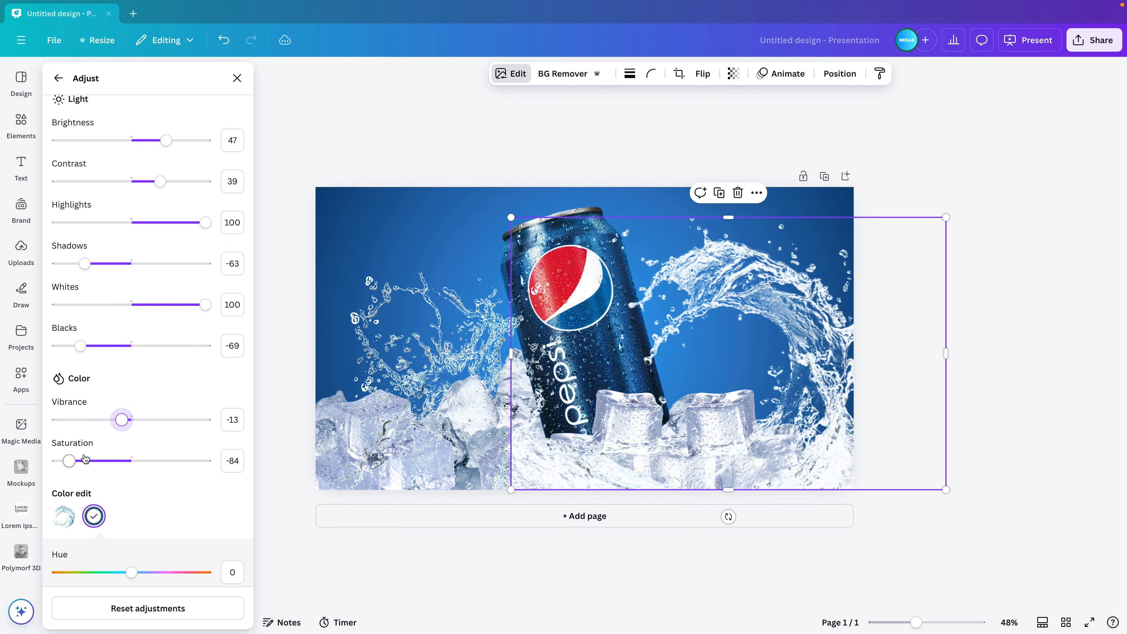
pyautogui.moveTo(69, 461); pyautogui.dragTo(113, 462)
# - Edit the curling wave splash's dark blue tone to saturation 91 and brightness -16
pyautogui.click(94, 516)
pyautogui.scroll(-3, 234, 496)
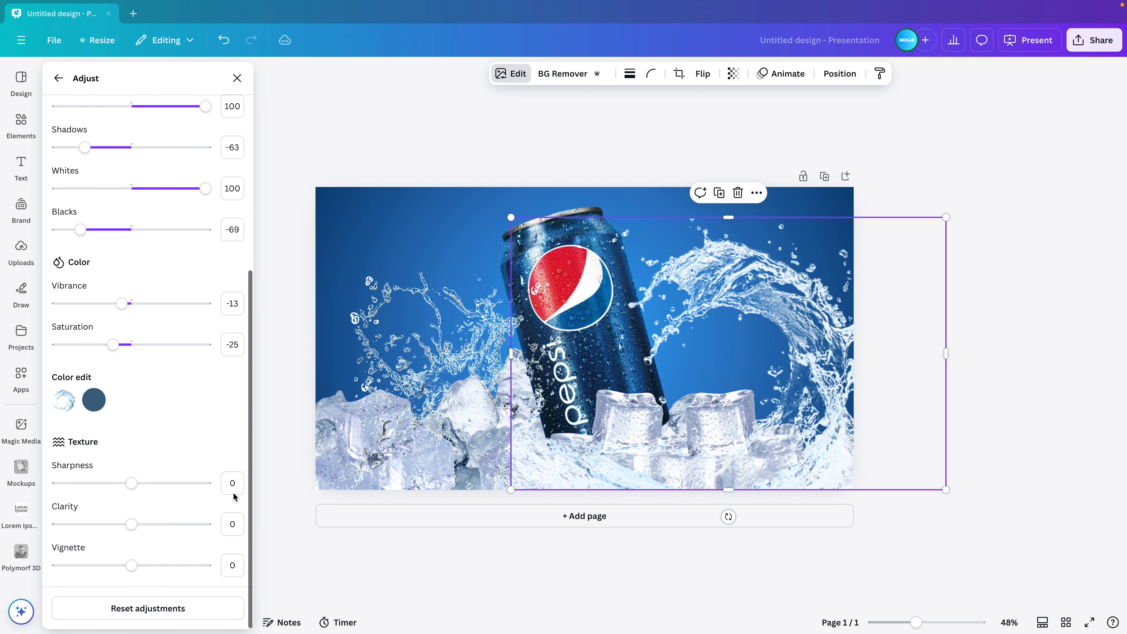
pyautogui.click(95, 400)
pyautogui.scroll(-2, 146, 413)
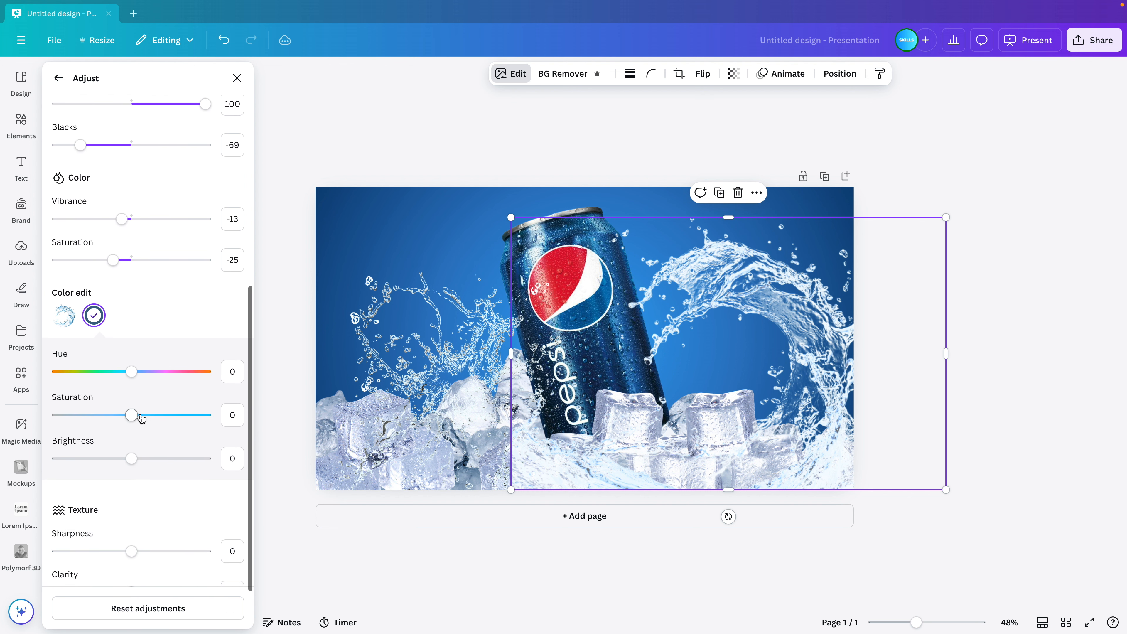
pyautogui.moveTo(132, 415); pyautogui.dragTo(202, 442)
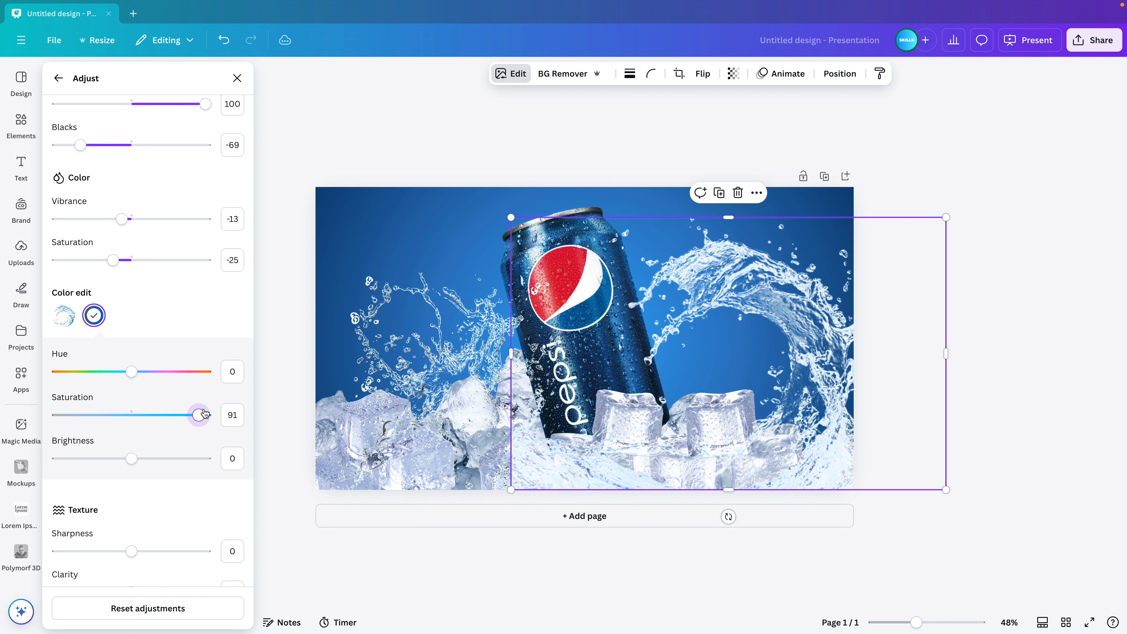
pyautogui.moveTo(131, 458)
pyautogui.mouseDown()
pyautogui.moveTo(206, 461)
pyautogui.moveTo(71, 479)
pyautogui.moveTo(227, 476)
pyautogui.moveTo(121, 474)
pyautogui.mouseUp()
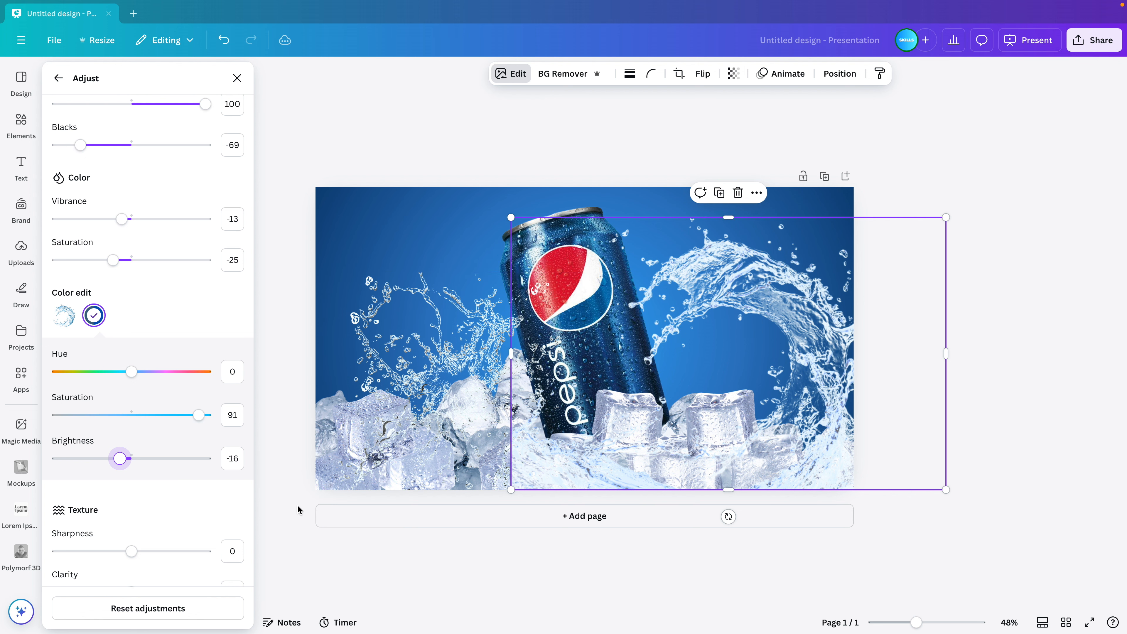
# - Reposition the curling wave splash so it overlaps the can's right side and its base lines up with the page's lower edge
pyautogui.click(1014, 326)
pyautogui.click(738, 301)
pyautogui.moveTo(737, 301); pyautogui.dragTo(883, 204)
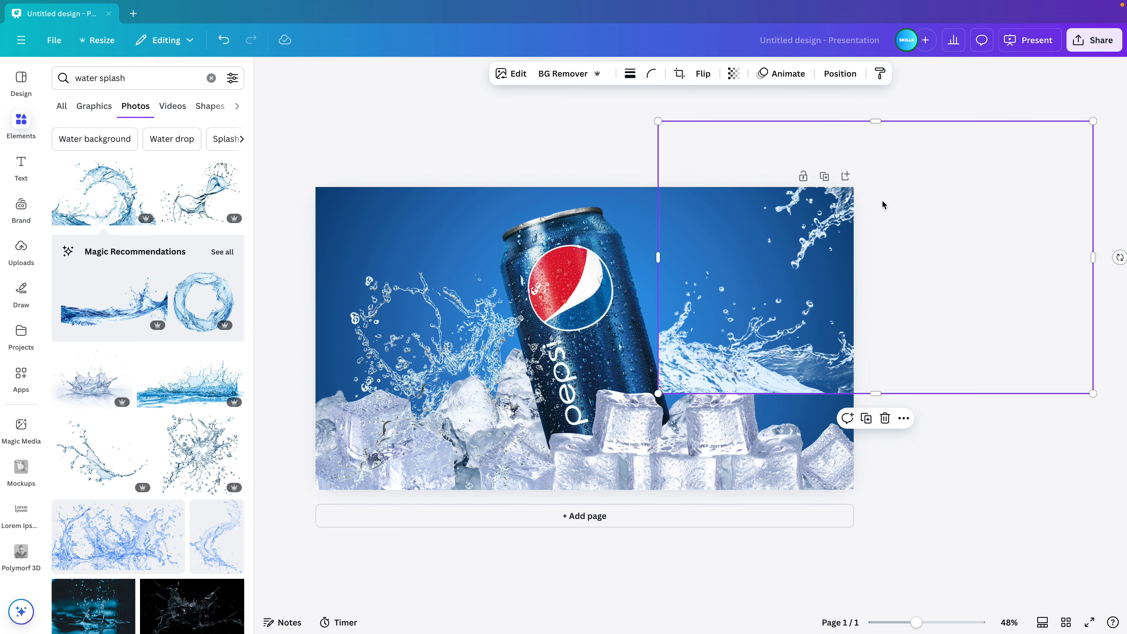
pyautogui.moveTo(695, 364); pyautogui.dragTo(654, 330)
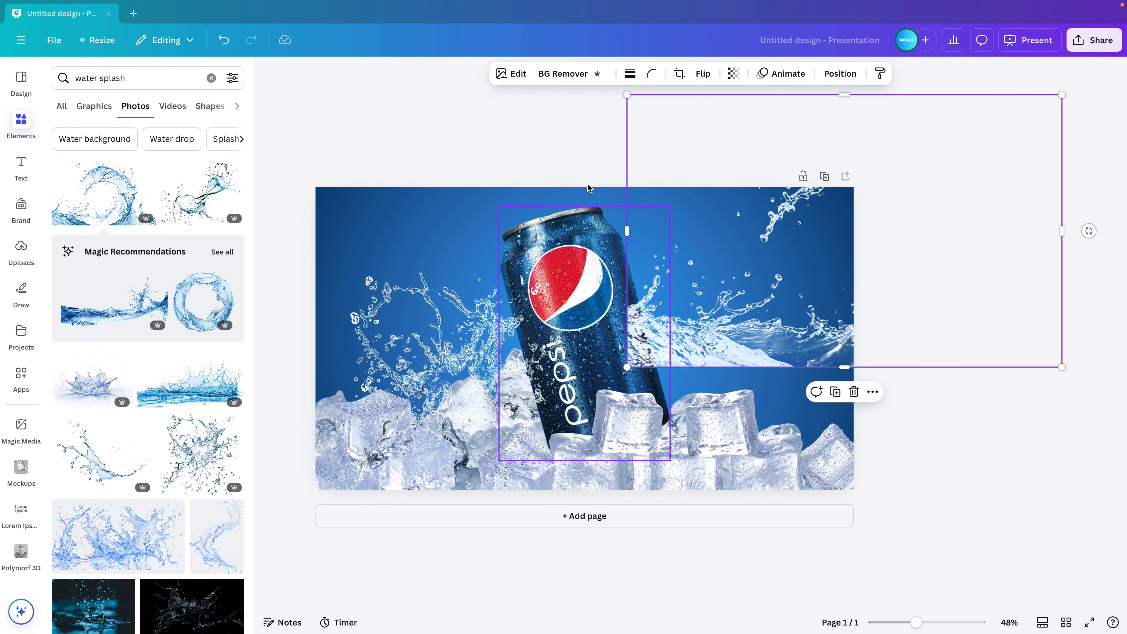
pyautogui.click(575, 170)
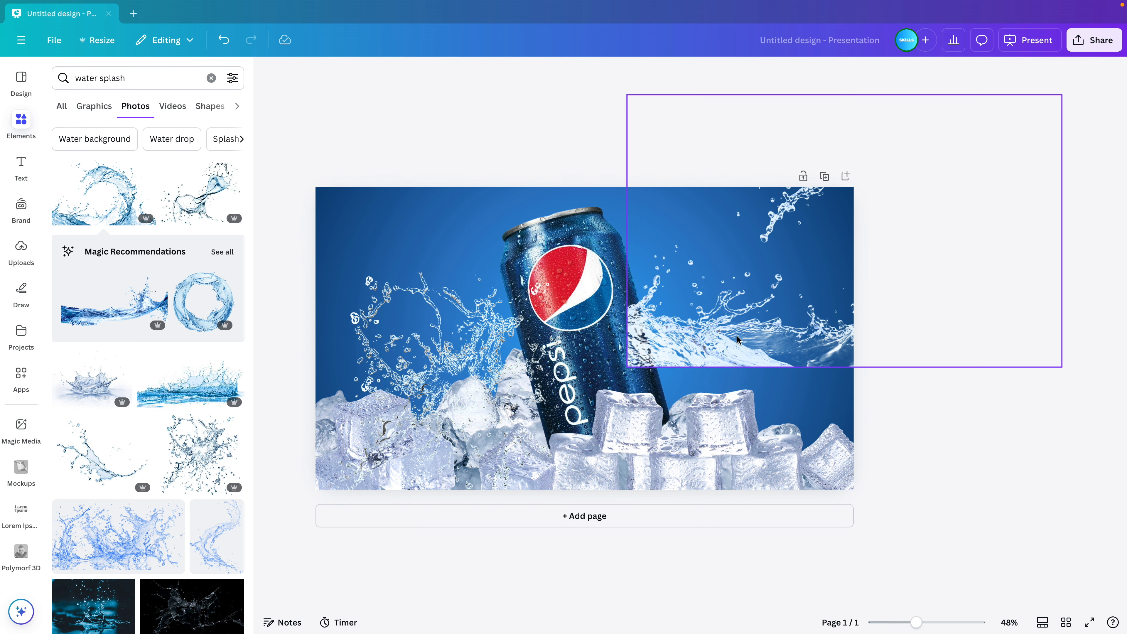
pyautogui.moveTo(761, 327); pyautogui.dragTo(602, 449)
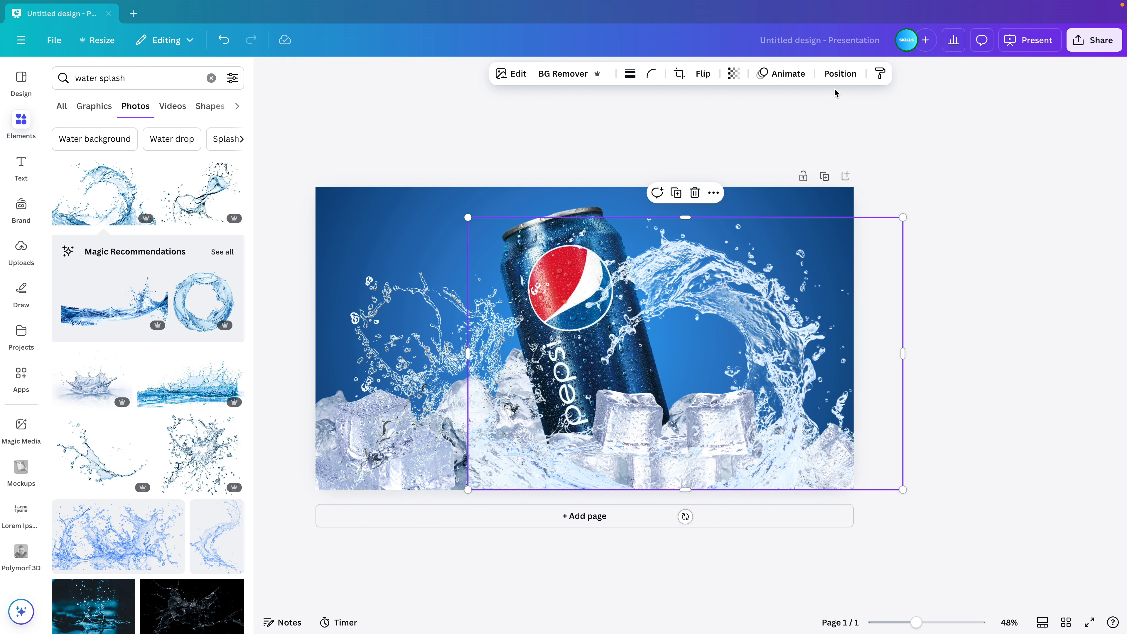
# - Reorder the curling wave splash layer to sit behind the foreground ice cubes, directly above the can
pyautogui.click(839, 72)
pyautogui.click(205, 115)
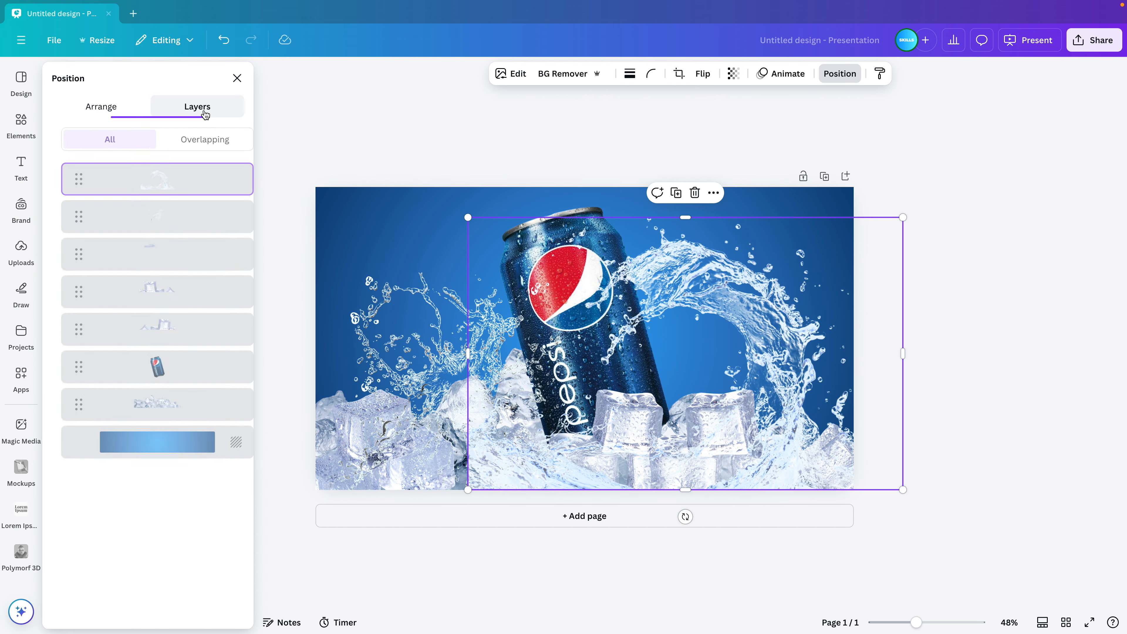
pyautogui.moveTo(161, 182); pyautogui.dragTo(161, 356)
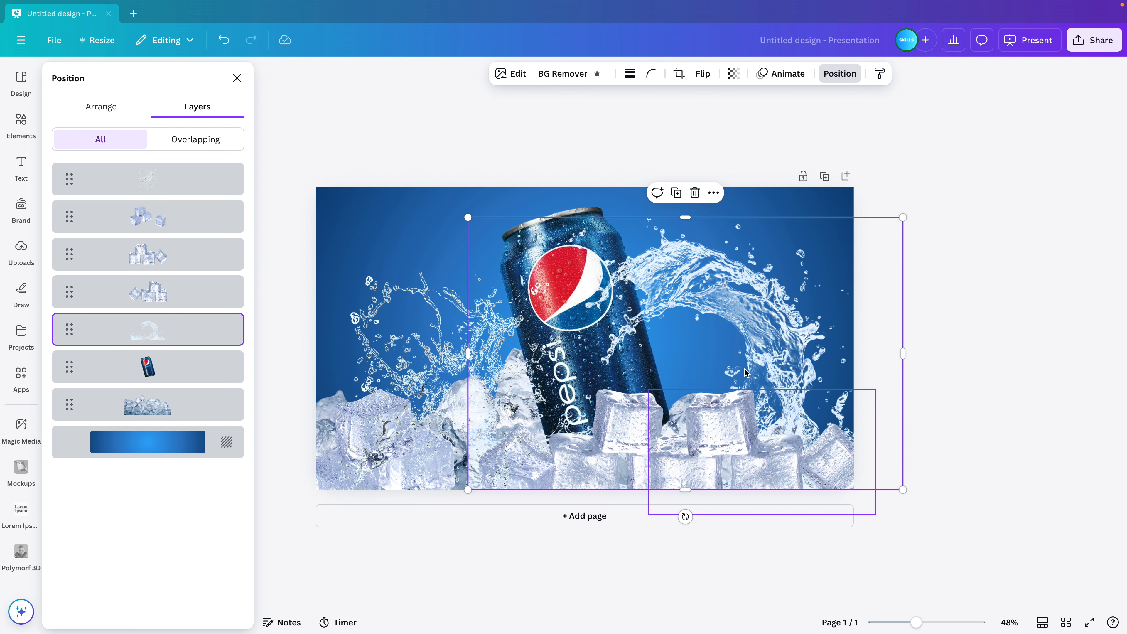
# - Undo the last few trial changes to the arrangement
pyautogui.hotkey('ctrl', 'z')
pyautogui.hotkey('ctrl', 'z')
pyautogui.hotkey('ctrl', 'z')
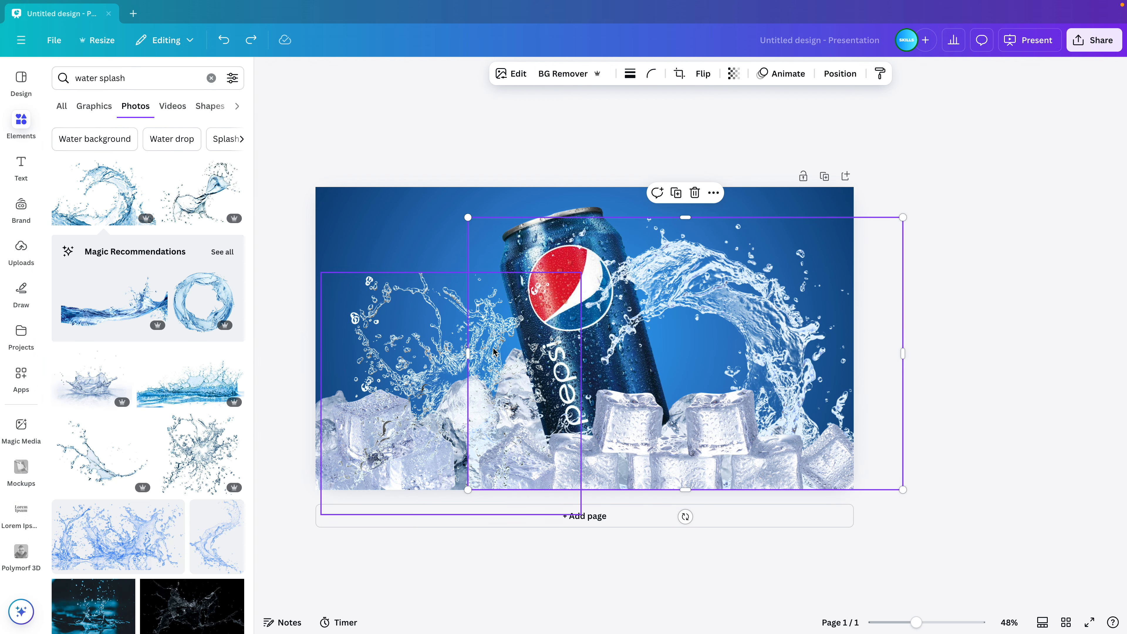
# - Crop the curling wave splash's left side inward to about the can's left edge
pyautogui.click(964, 297)
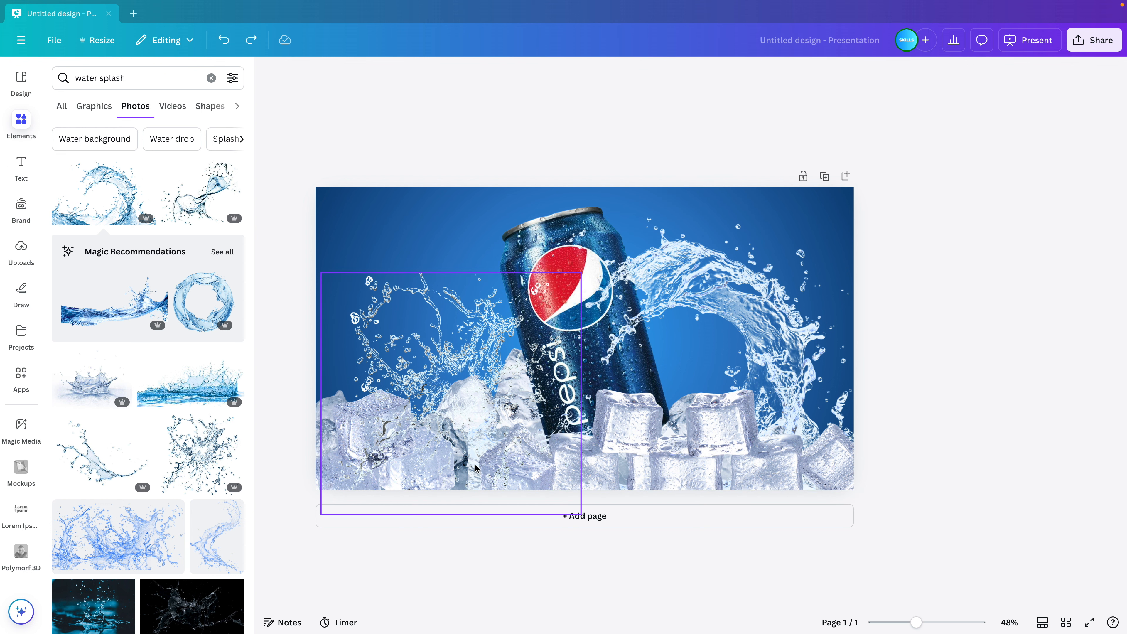
pyautogui.click(675, 311)
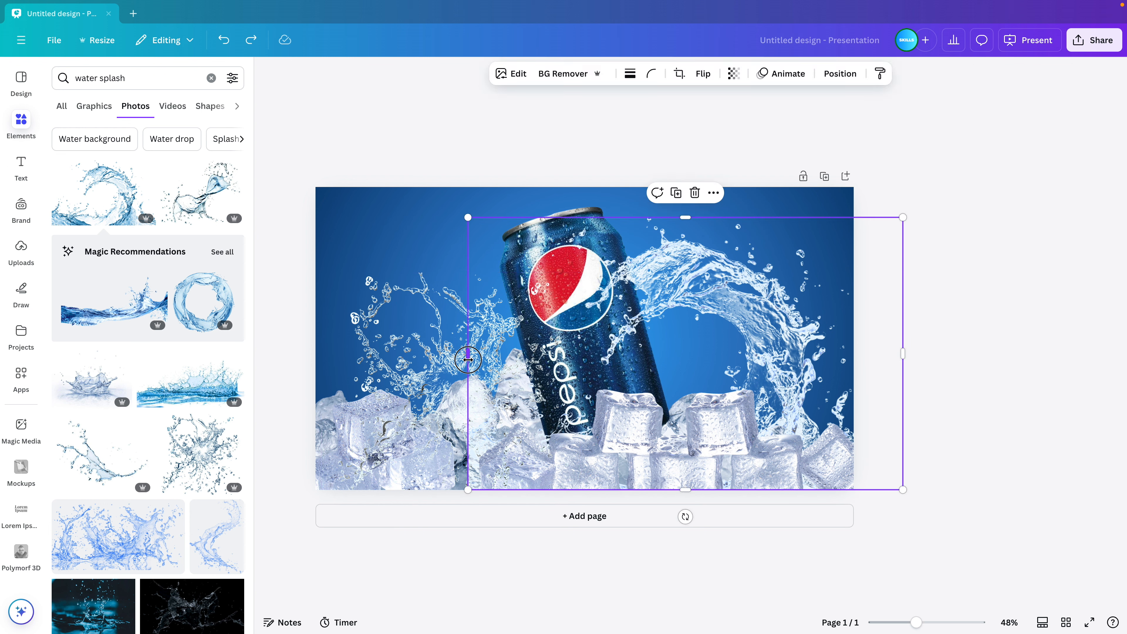
pyautogui.moveTo(467, 359); pyautogui.dragTo(523, 355)
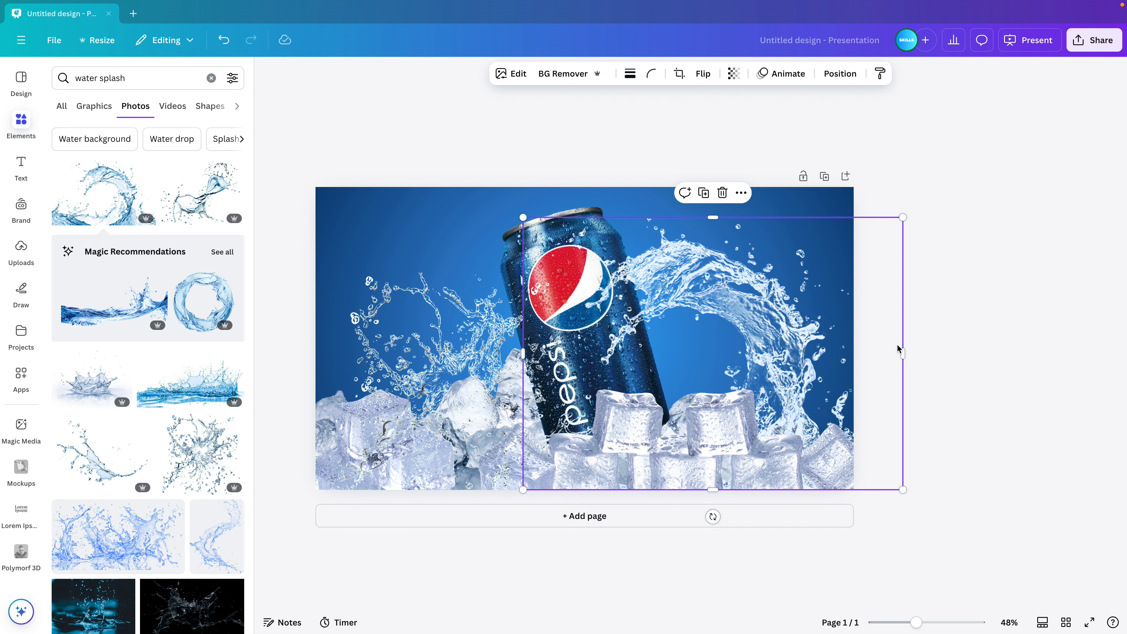
pyautogui.click(914, 355)
# - Move the scattered splash's layer directly above the can and shift the splash slightly down and to the left
pyautogui.click(475, 348)
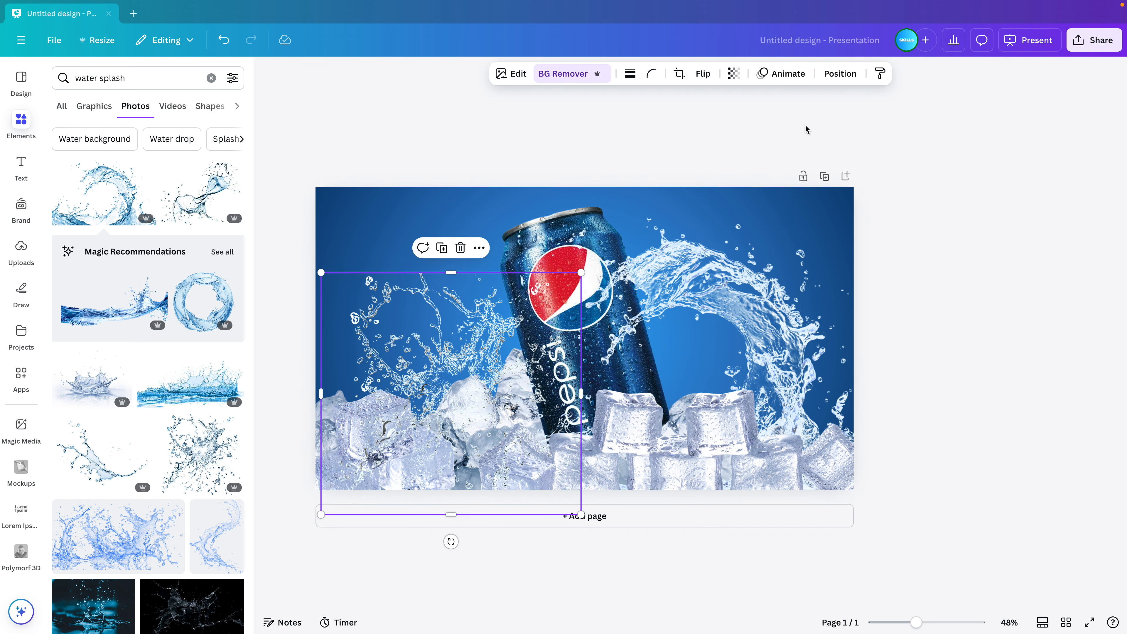
pyautogui.click(824, 72)
pyautogui.moveTo(131, 186); pyautogui.dragTo(131, 351)
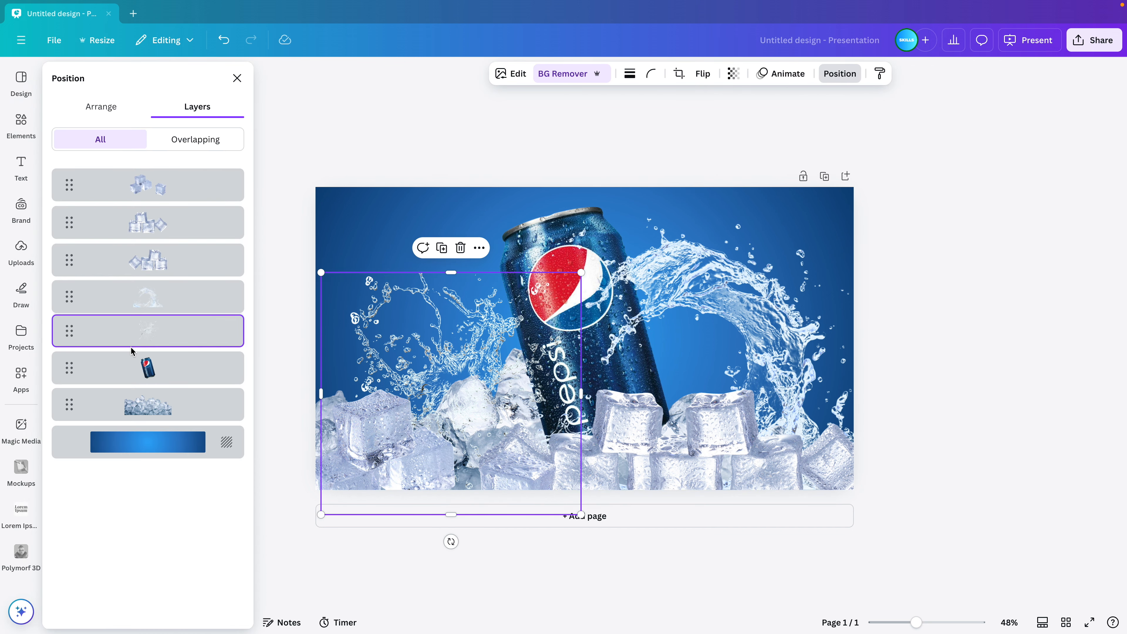
pyautogui.moveTo(457, 348)
pyautogui.mouseDown()
pyautogui.moveTo(450, 322)
pyautogui.moveTo(438, 347)
pyautogui.mouseUp()
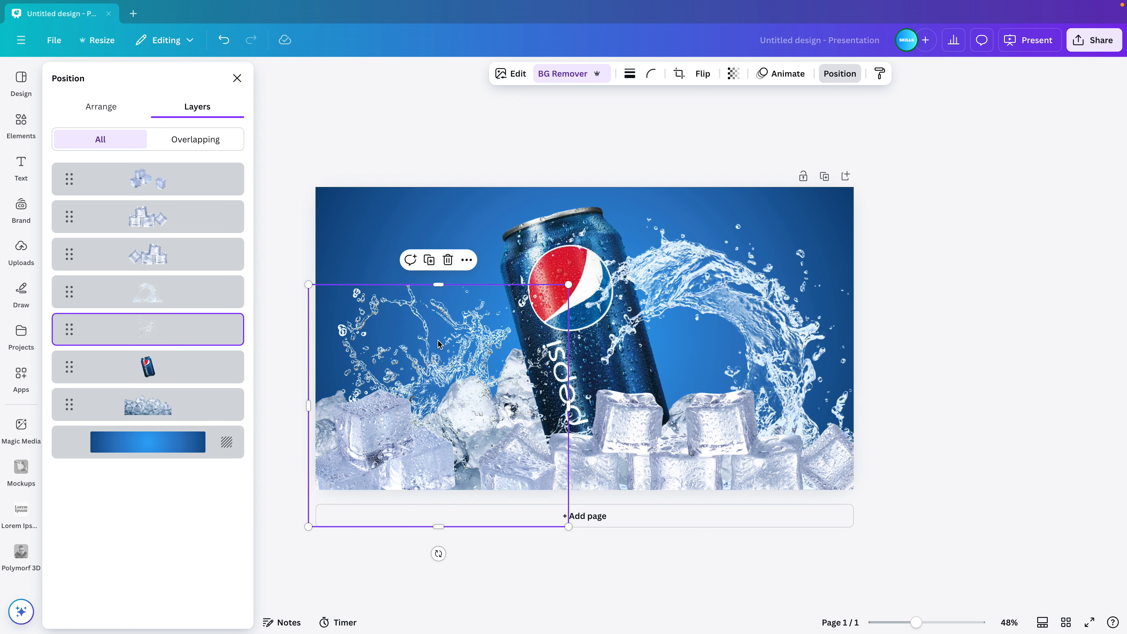
# - Delete the scattered splash left of the can and search the element library for "water splash" photos
pyautogui.press('Delete')
pyautogui.click(21, 122)
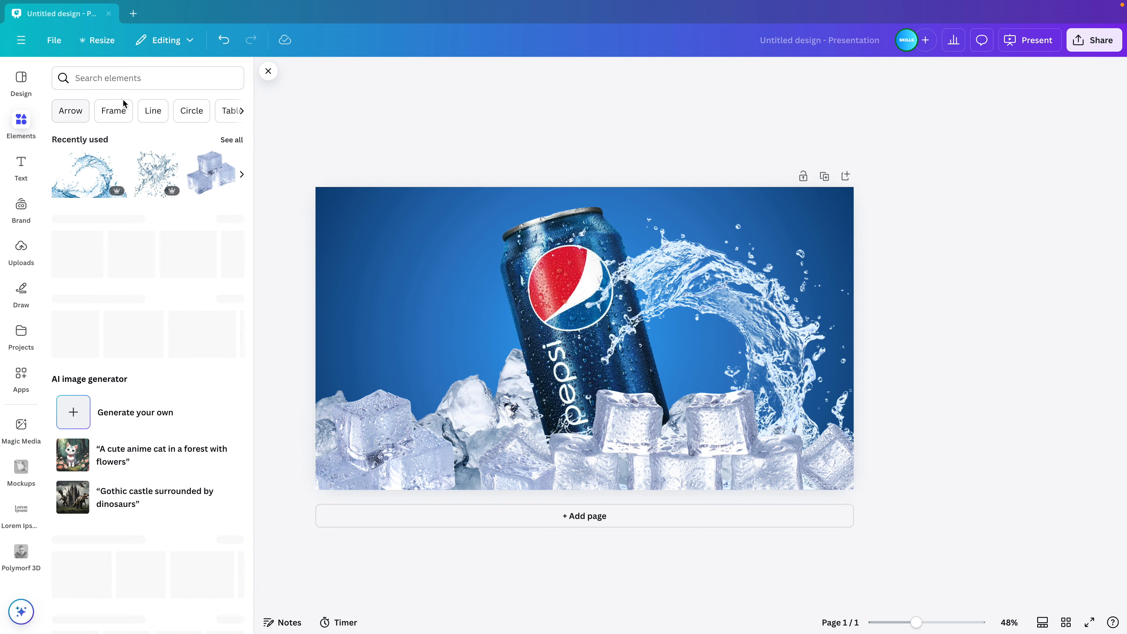
pyautogui.click(116, 78)
pyautogui.write('water sa')
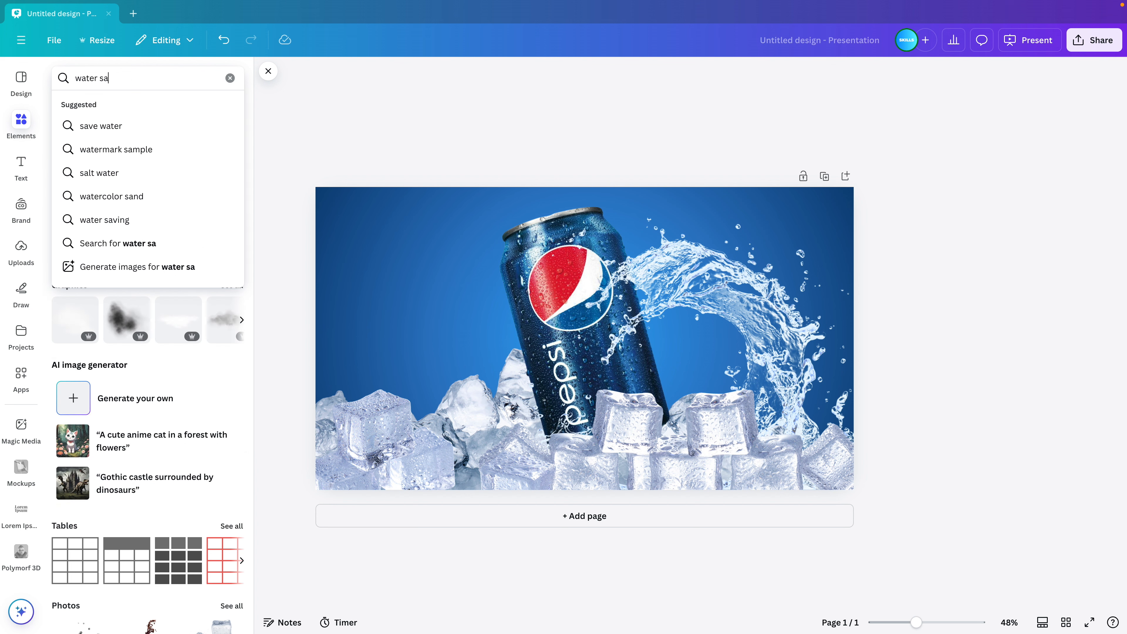
pyautogui.write('plash')
pyautogui.press('Return')
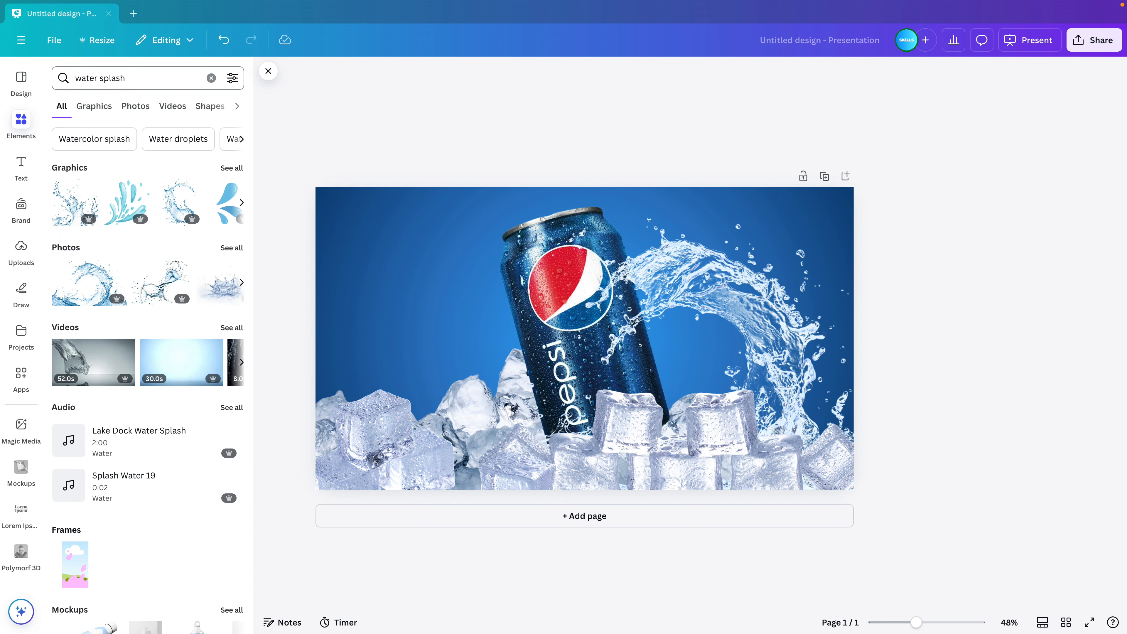
pyautogui.click(234, 248)
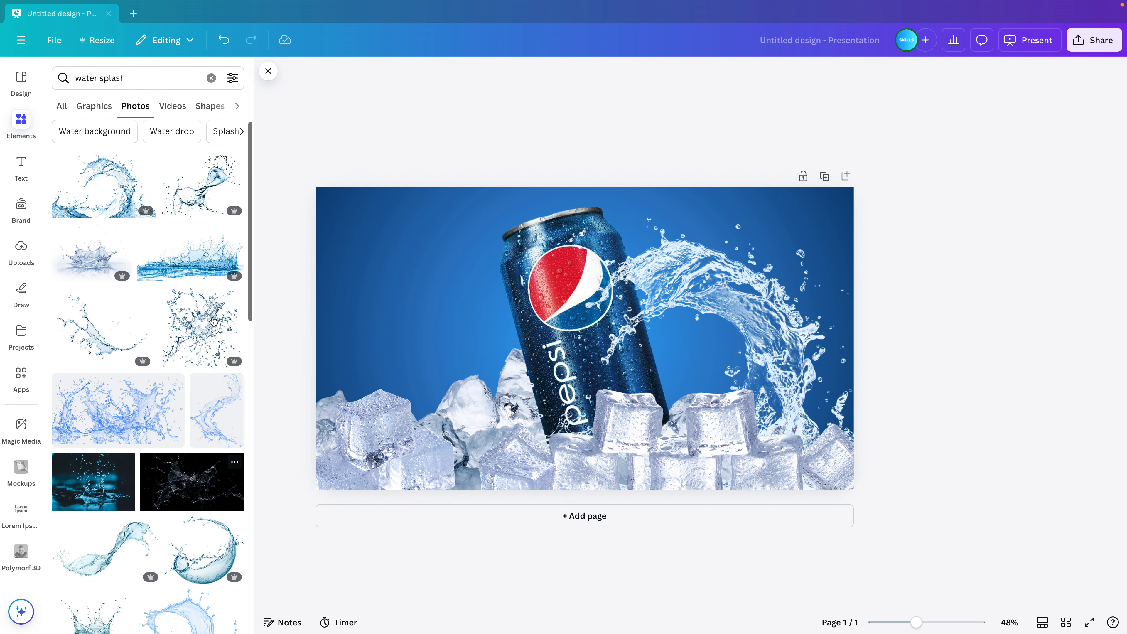
# - Insert the tall curved blue splash photo left of the can and tilt it clockwise toward the can
pyautogui.click(207, 432)
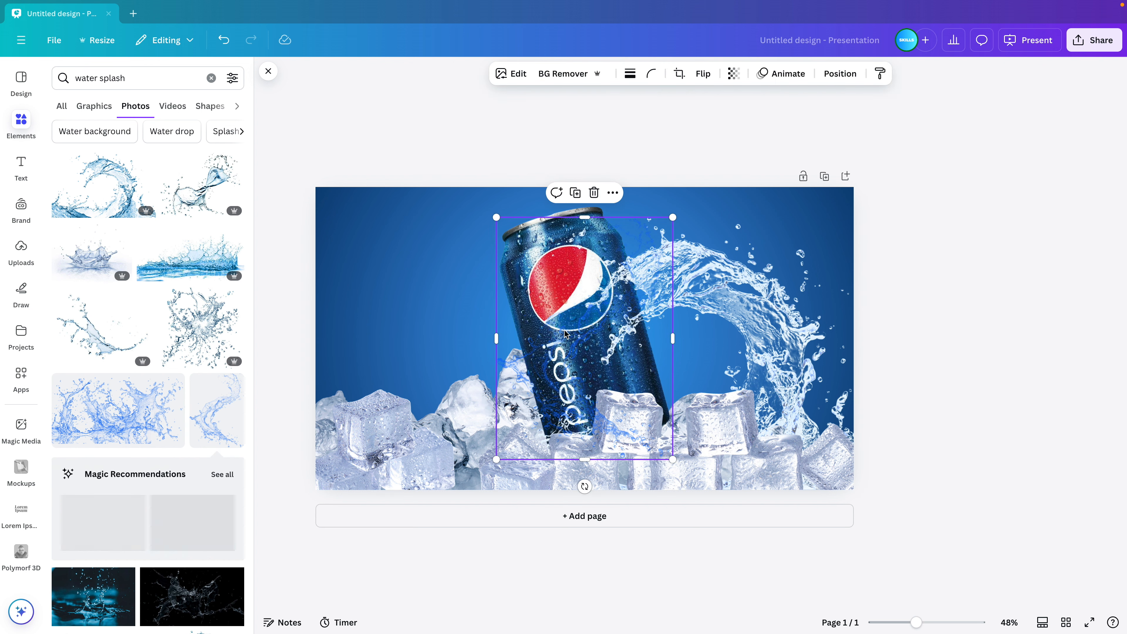
pyautogui.moveTo(570, 350); pyautogui.dragTo(397, 346)
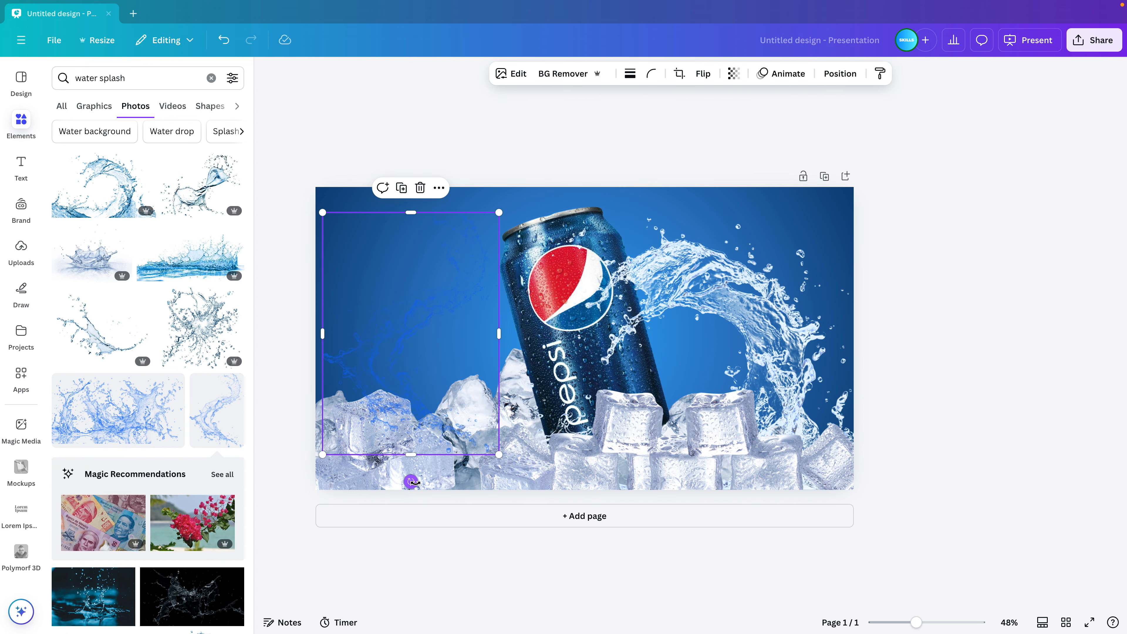
pyautogui.moveTo(411, 482); pyautogui.dragTo(374, 340)
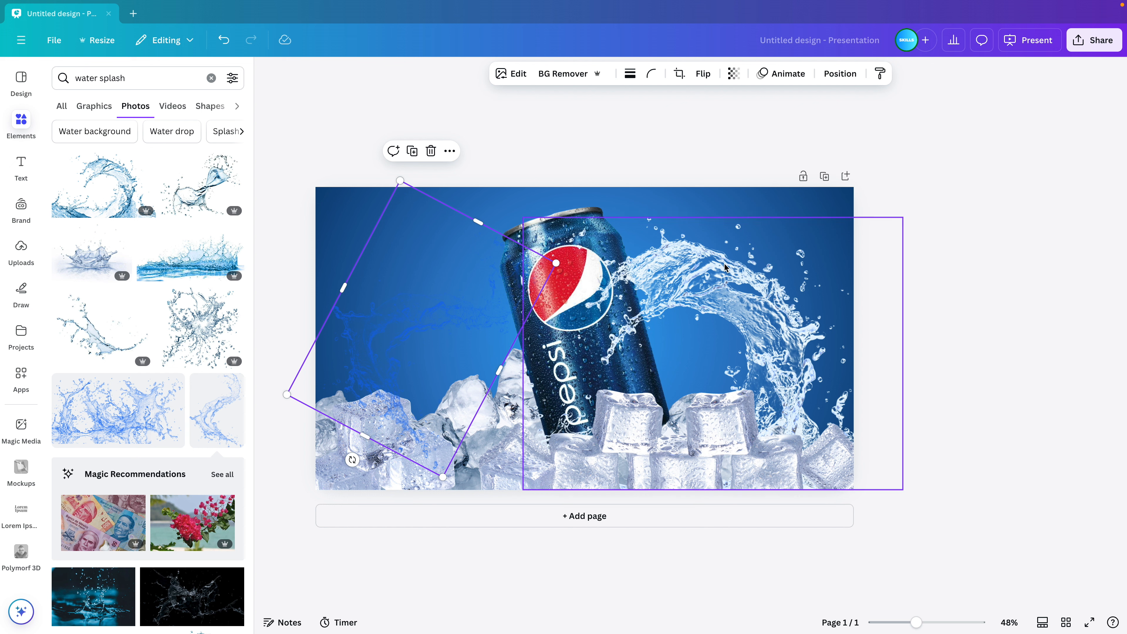
# - Copy the curling wave splash's style onto the new splash and enlarge it so it reaches the can's left side
pyautogui.click(750, 286)
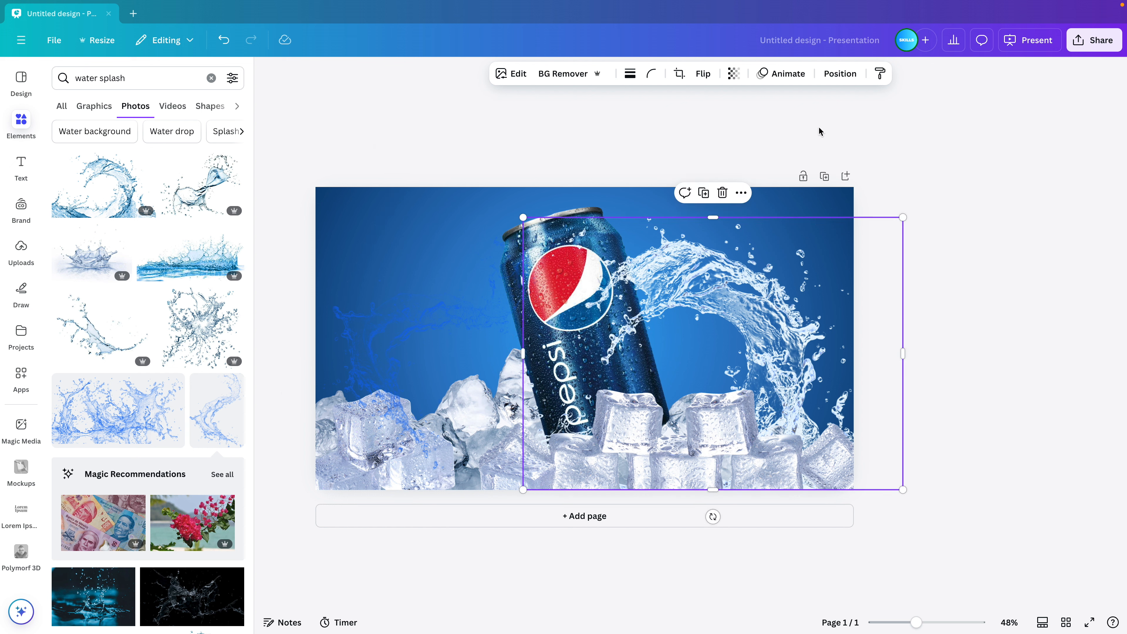
pyautogui.click(880, 73)
pyautogui.click(417, 341)
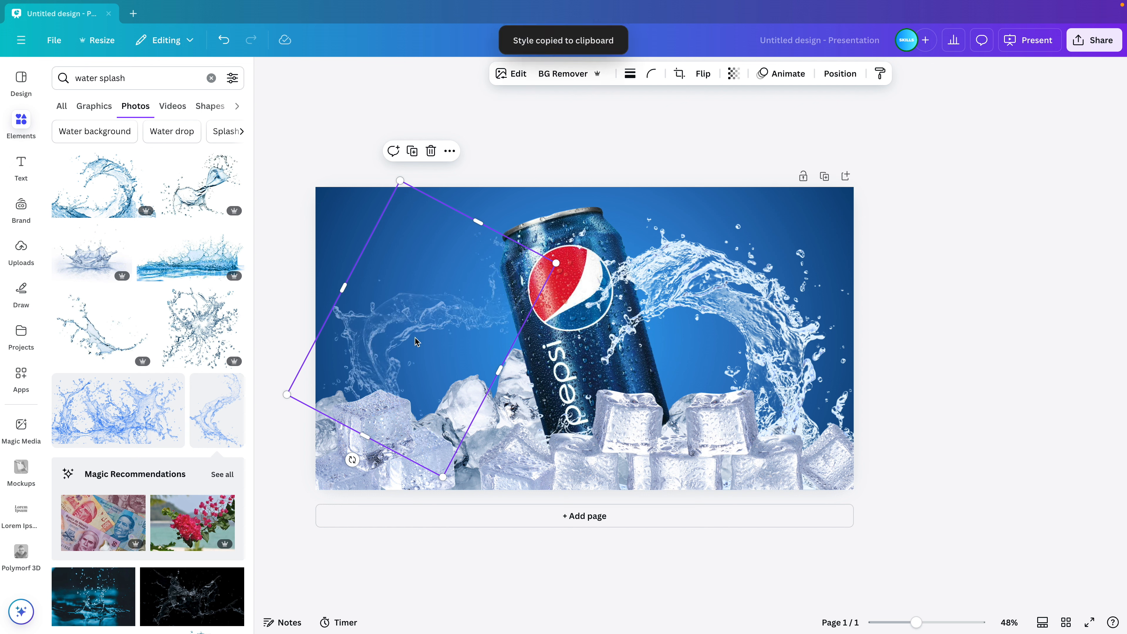
pyautogui.moveTo(416, 328); pyautogui.dragTo(406, 335)
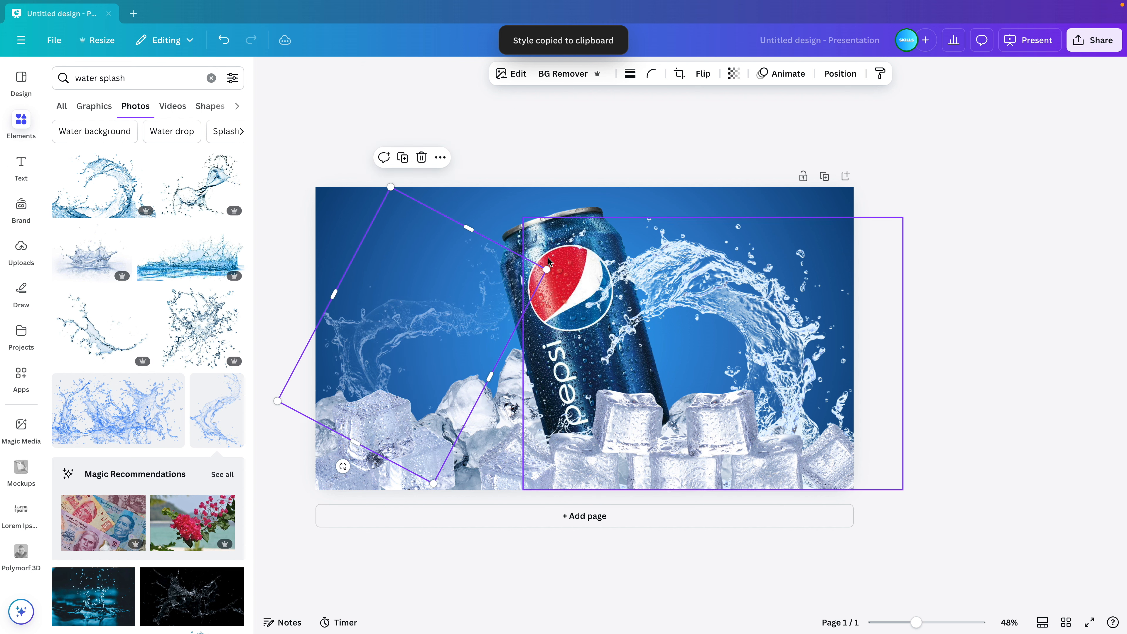
pyautogui.moveTo(546, 268); pyautogui.dragTo(588, 251)
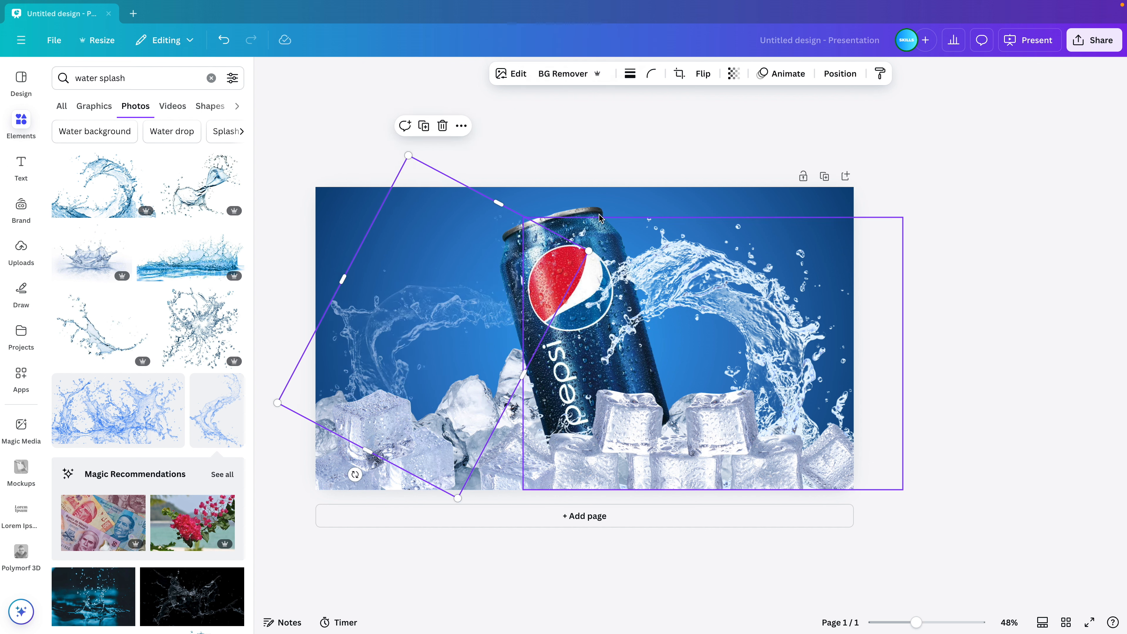
pyautogui.click(734, 75)
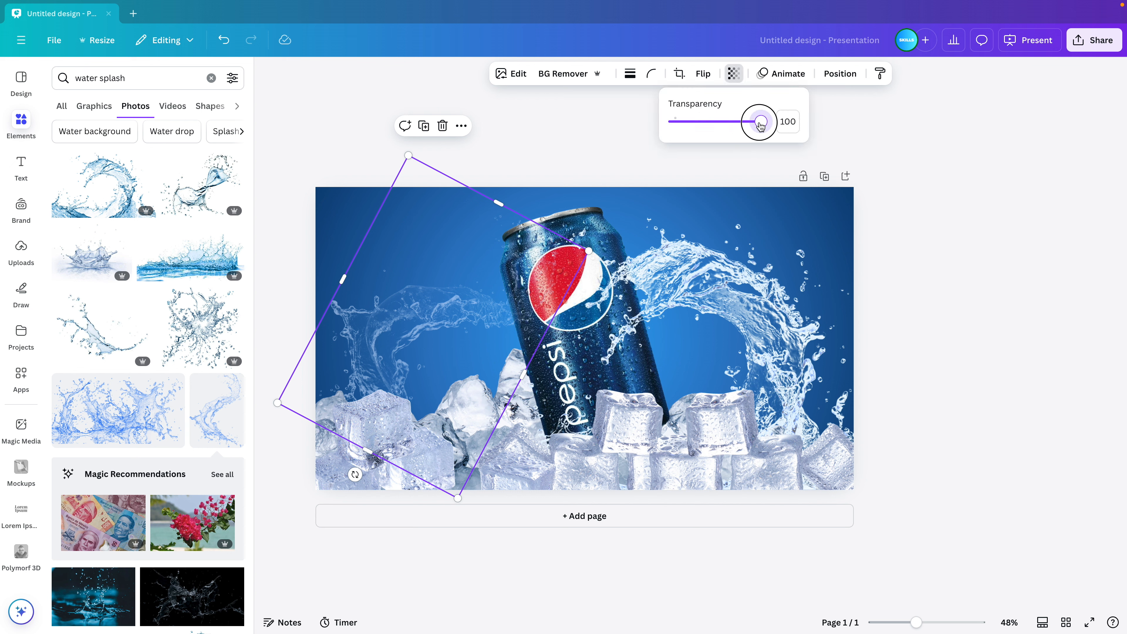
pyautogui.moveTo(762, 127)
pyautogui.mouseDown()
pyautogui.moveTo(654, 119)
pyautogui.moveTo(777, 116)
pyautogui.mouseUp()
pyautogui.click(732, 72)
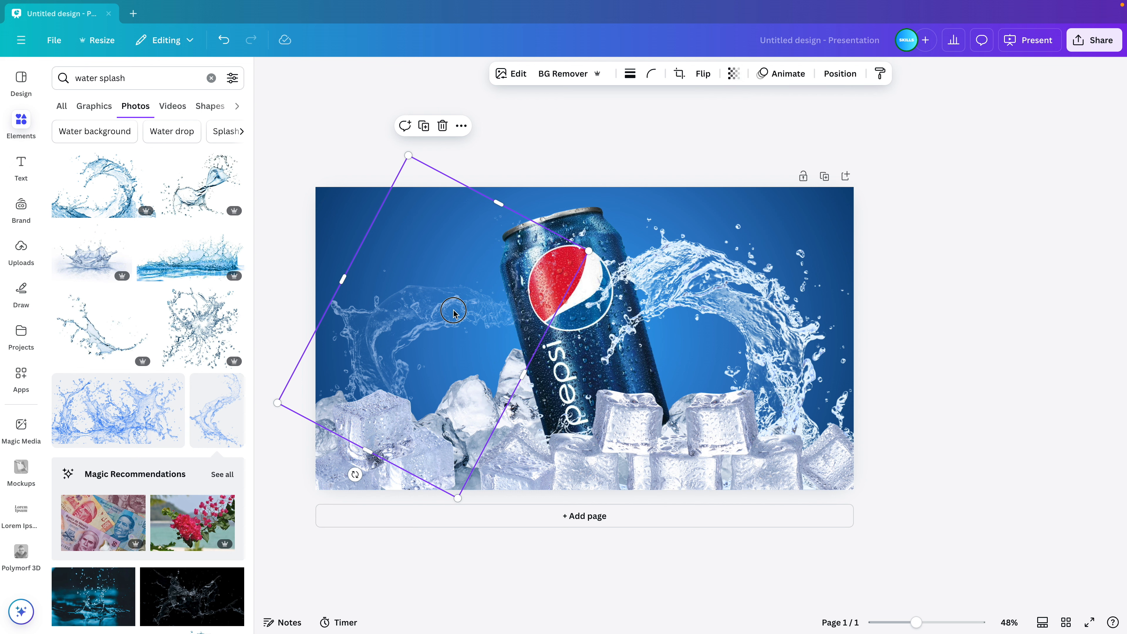
pyautogui.hotkey('ctrl', 'z')
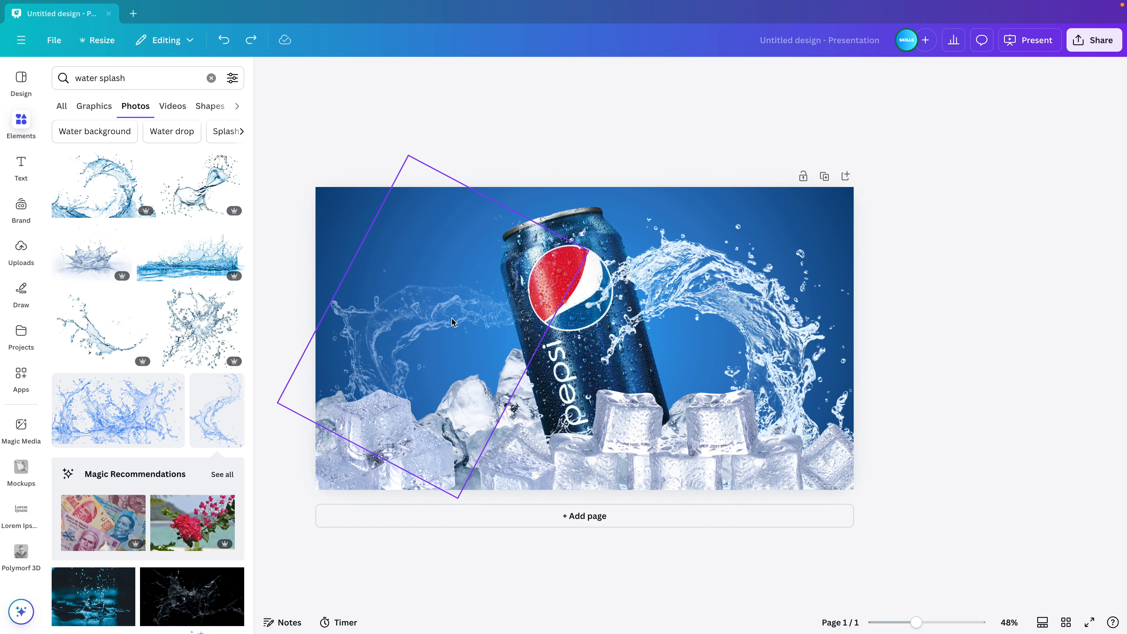
pyautogui.moveTo(452, 322)
pyautogui.mouseDown()
pyautogui.moveTo(479, 324)
pyautogui.moveTo(445, 318)
pyautogui.mouseUp()
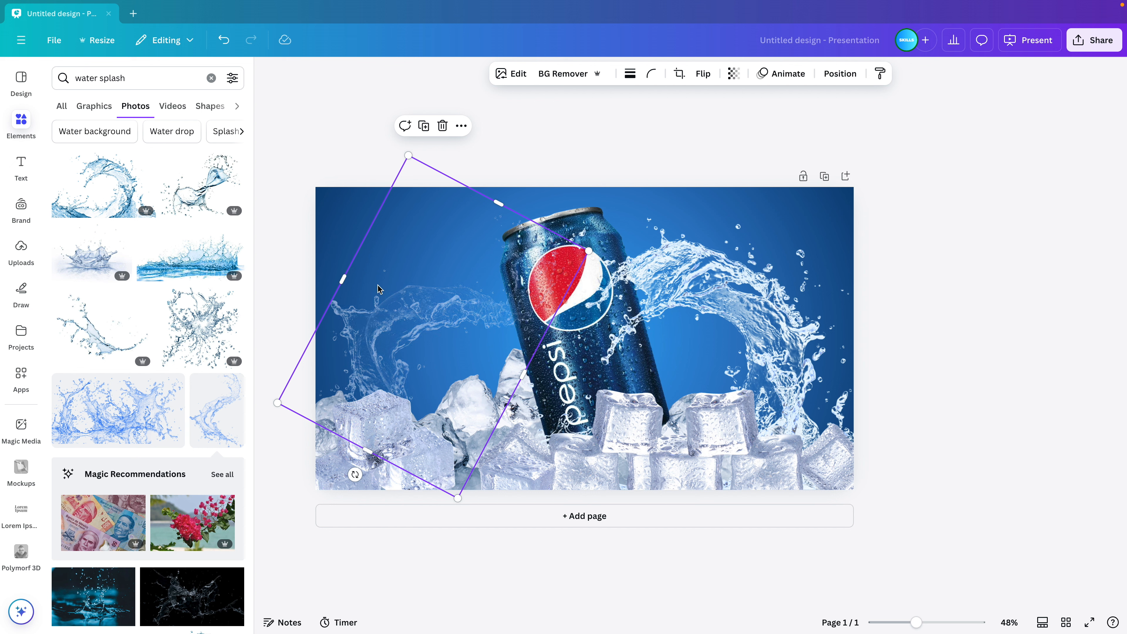
# - Duplicate the left splash exactly over itself to intensify it, and group the stacked copies
pyautogui.press('super+d')
pyautogui.moveTo(402, 311)
pyautogui.mouseDown()
pyautogui.moveTo(393, 306)
pyautogui.moveTo(408, 312)
pyautogui.mouseUp()
pyautogui.press('super+d')
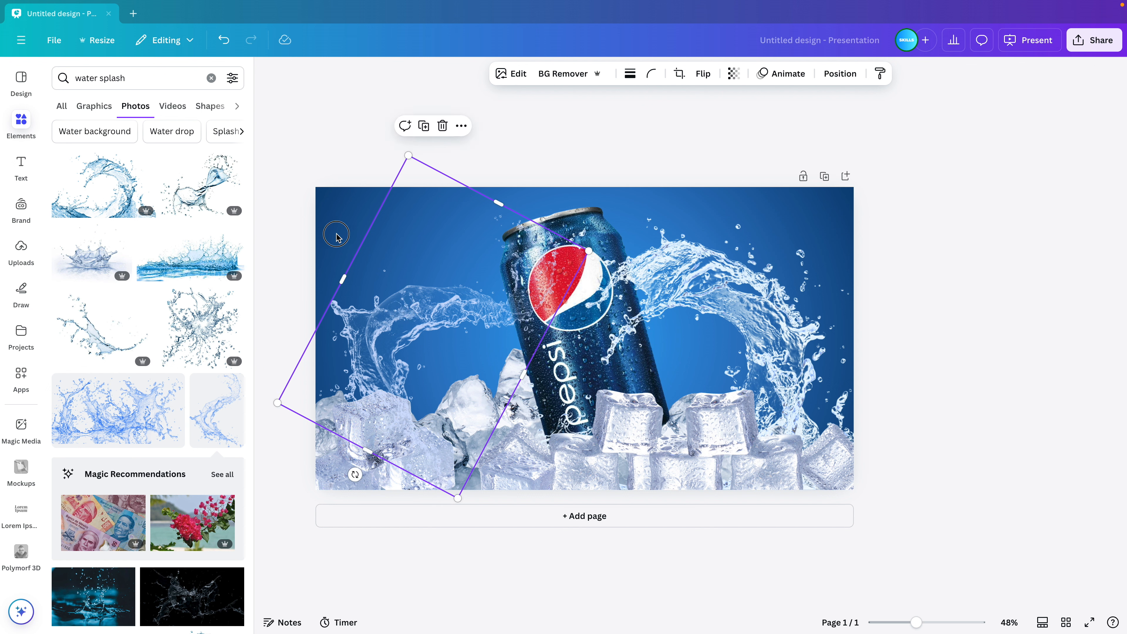
pyautogui.keyDown('shift'); pyautogui.click(413, 312); pyautogui.keyUp('shift')
pyautogui.press('super+g')
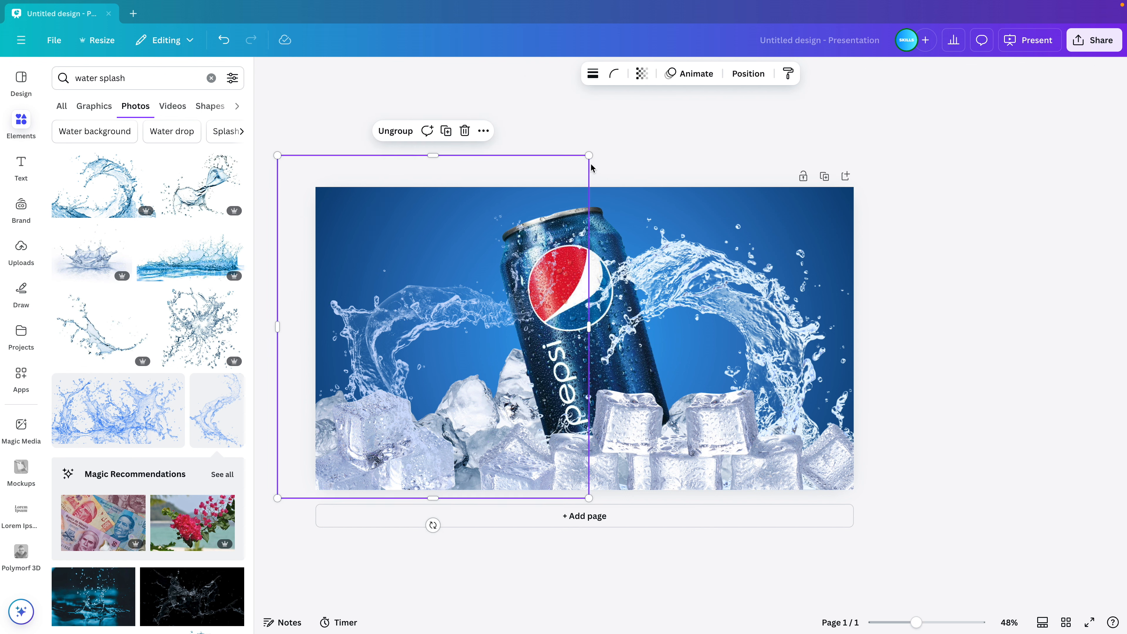
# - Enlarge the grouped left splash and lower it so it sits over the left ice cubes and the can
pyautogui.moveTo(589, 154); pyautogui.dragTo(658, 126)
pyautogui.press('super+z')
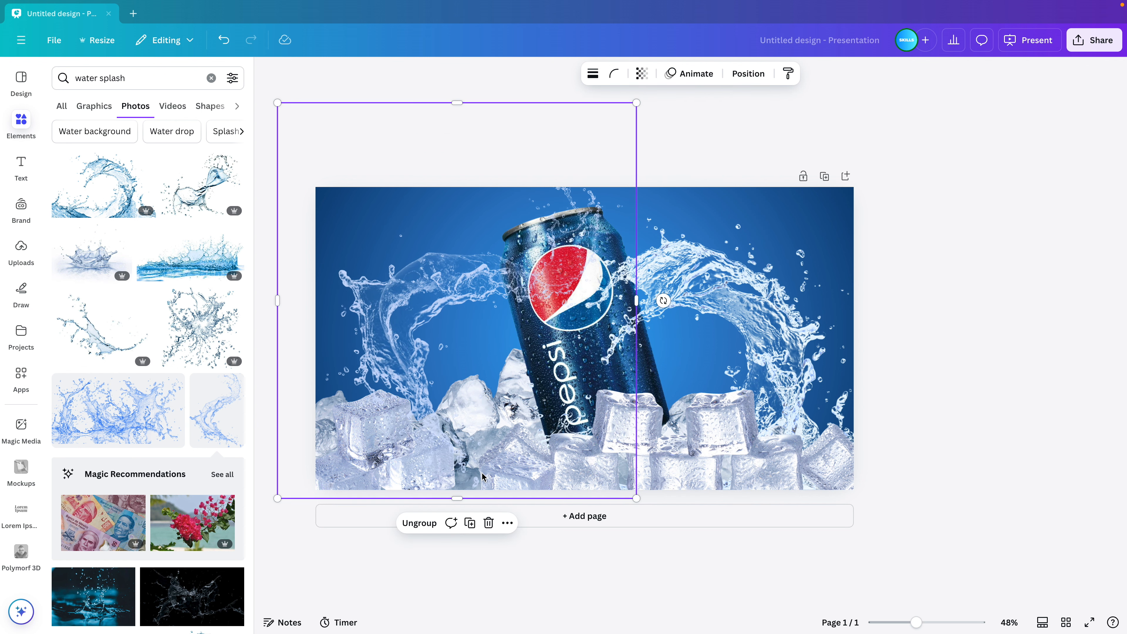
pyautogui.scroll(-3, 488, 444)
pyautogui.moveTo(527, 302); pyautogui.dragTo(530, 370)
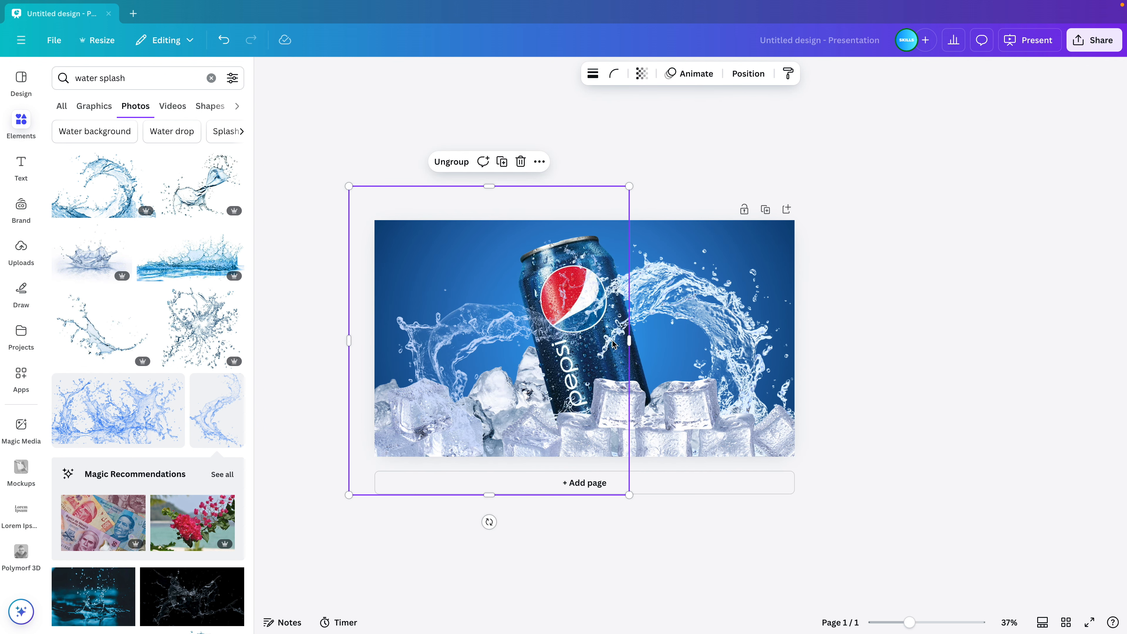
# - Rotate the grouped splash about half a turn and enlarge it slightly, placing its rising stream left of the can
pyautogui.moveTo(489, 522); pyautogui.dragTo(482, 222)
pyautogui.moveTo(507, 262); pyautogui.dragTo(494, 264)
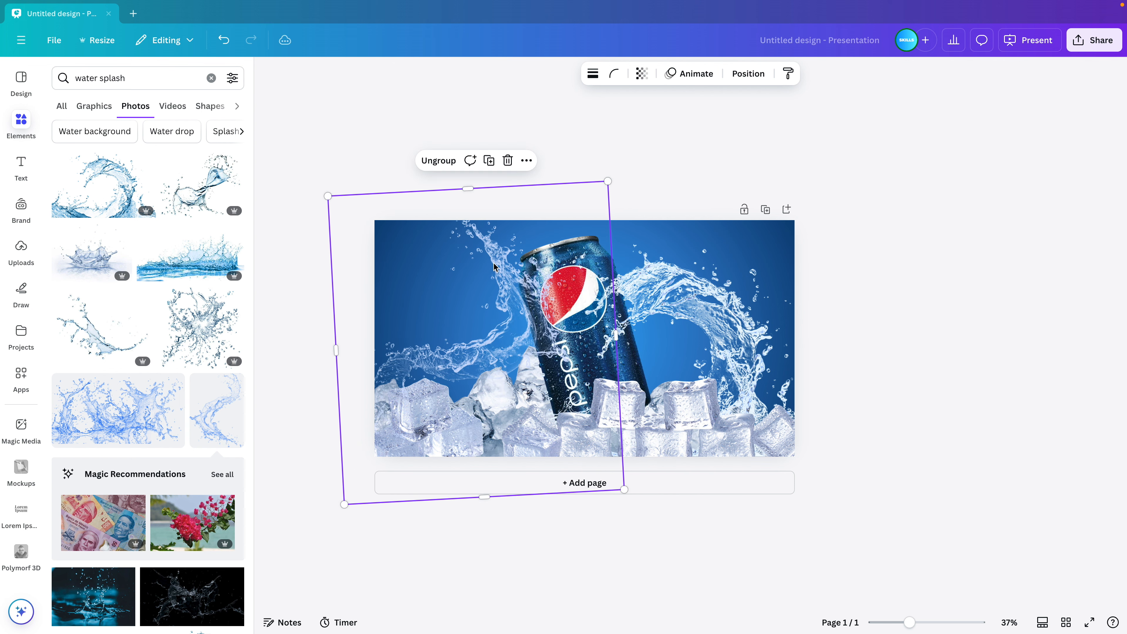
pyautogui.moveTo(605, 183); pyautogui.dragTo(612, 179)
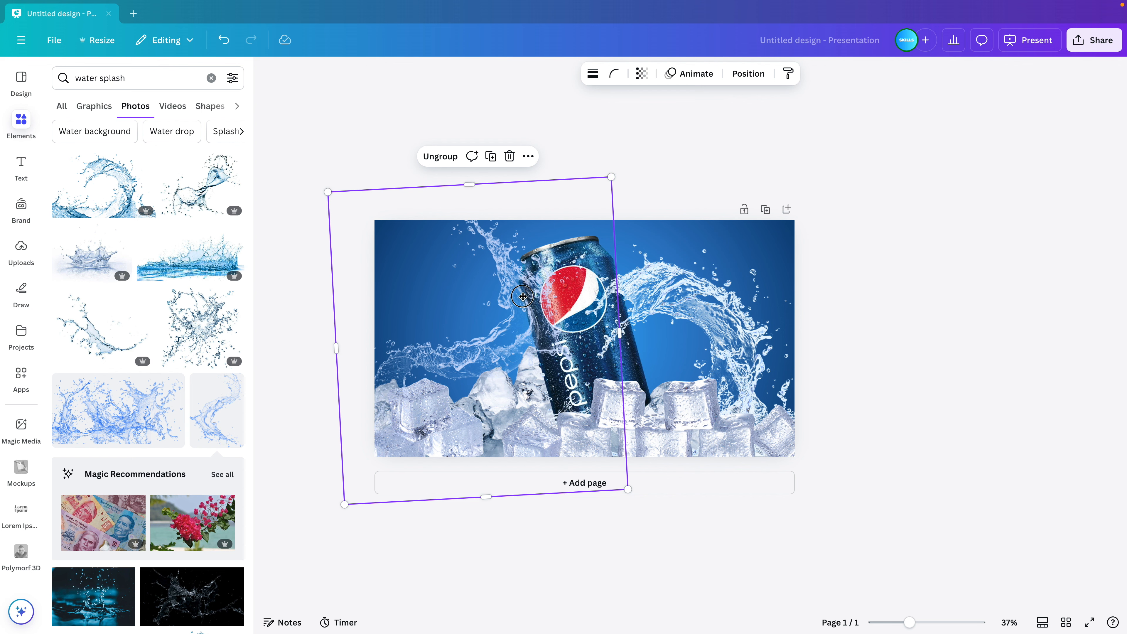
pyautogui.moveTo(523, 296); pyautogui.dragTo(512, 306)
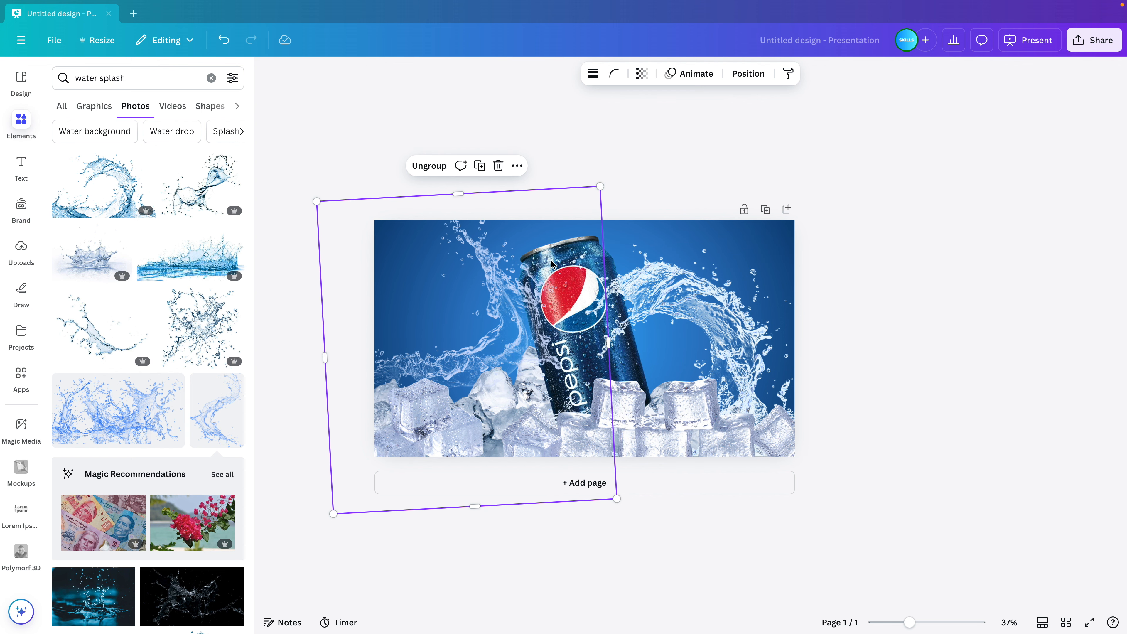
# - Fine-tune the grouped splash's position and enlarge it slightly so its stream meets the can's left edge
pyautogui.scroll(2, 251, 82)
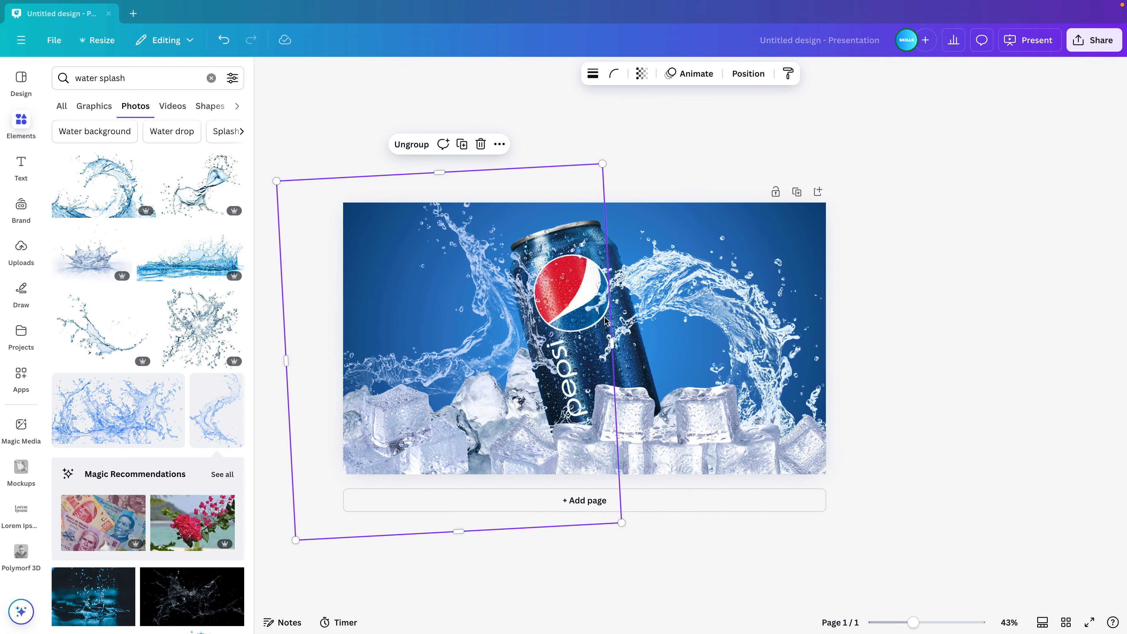
pyautogui.moveTo(460, 336); pyautogui.dragTo(444, 356)
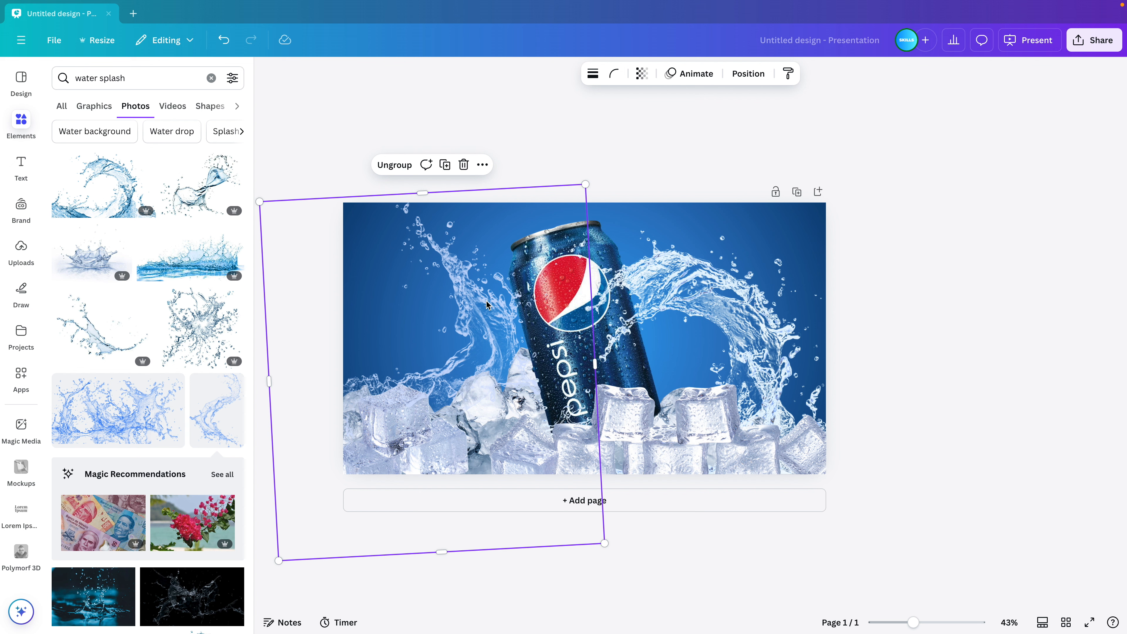
pyautogui.moveTo(466, 300); pyautogui.dragTo(497, 280)
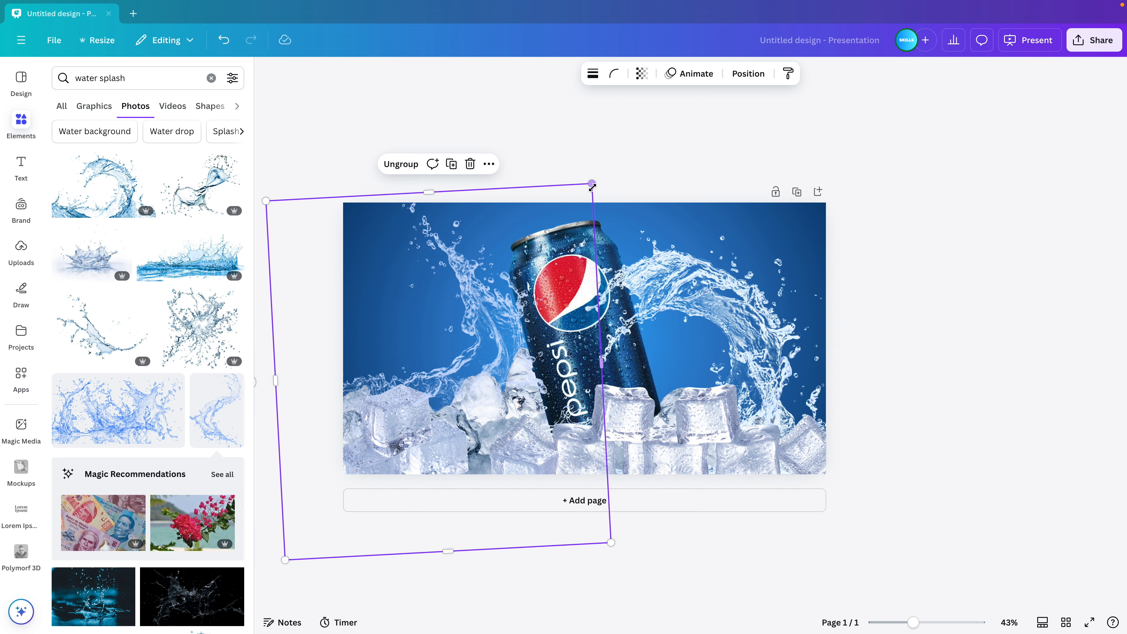
pyautogui.moveTo(592, 183); pyautogui.dragTo(601, 173)
pyautogui.moveTo(502, 305); pyautogui.dragTo(522, 304)
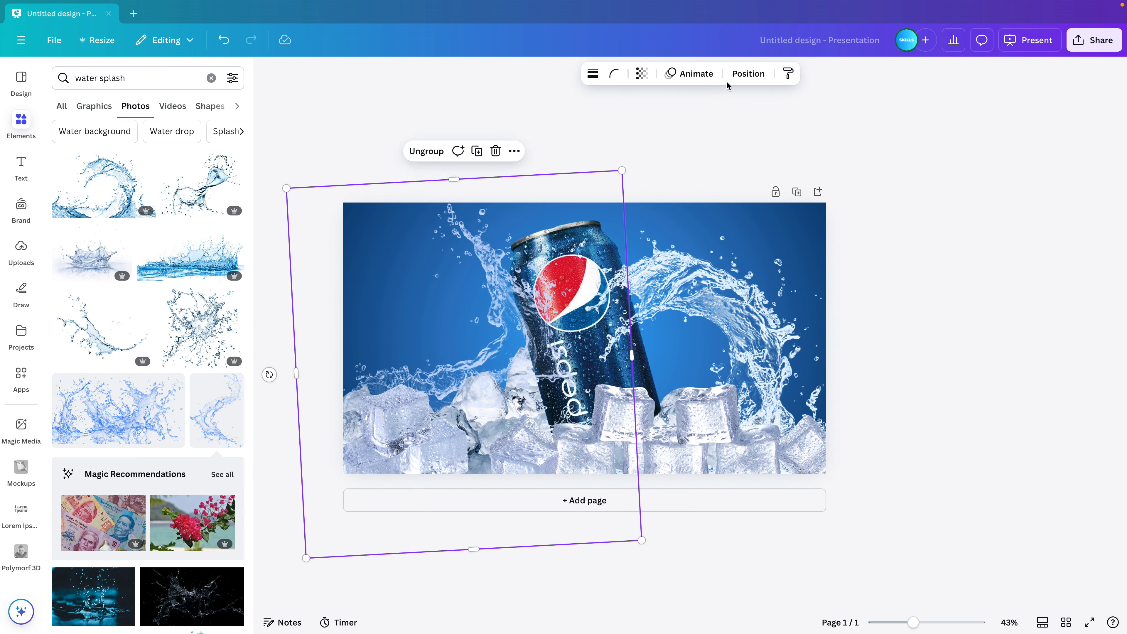
# - Send the grouped splash's layer directly beneath the can and tilt it counterclockwise so it tucks behind the can's left side
pyautogui.click(740, 75)
pyautogui.moveTo(171, 184); pyautogui.dragTo(169, 372)
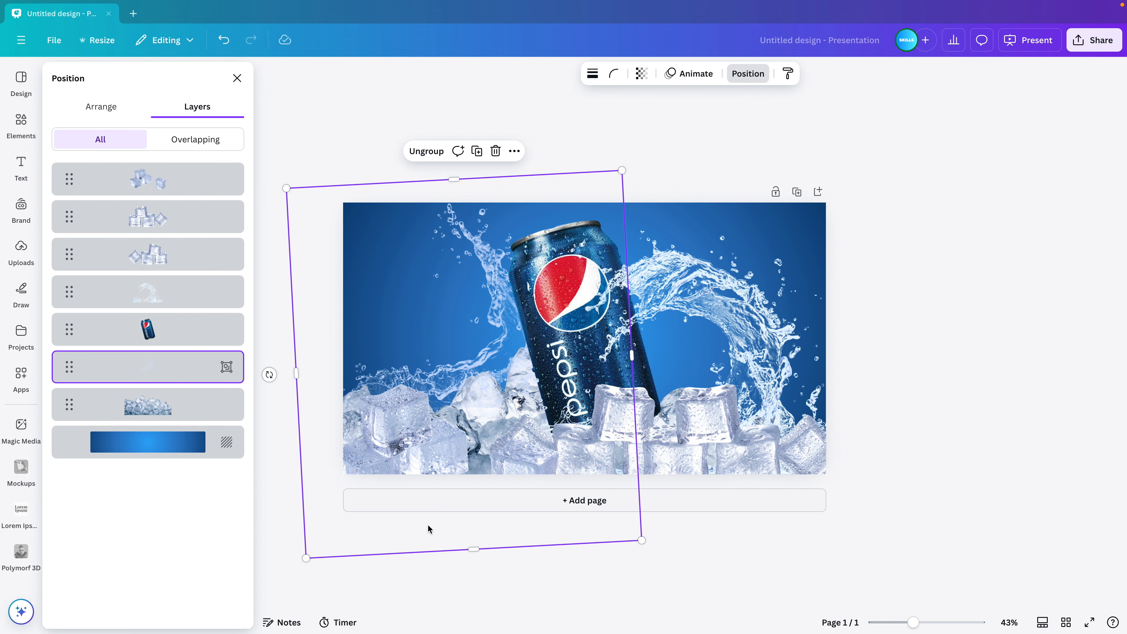
pyautogui.moveTo(275, 380); pyautogui.dragTo(256, 420)
pyautogui.moveTo(457, 271); pyautogui.dragTo(481, 271)
pyautogui.click(977, 288)
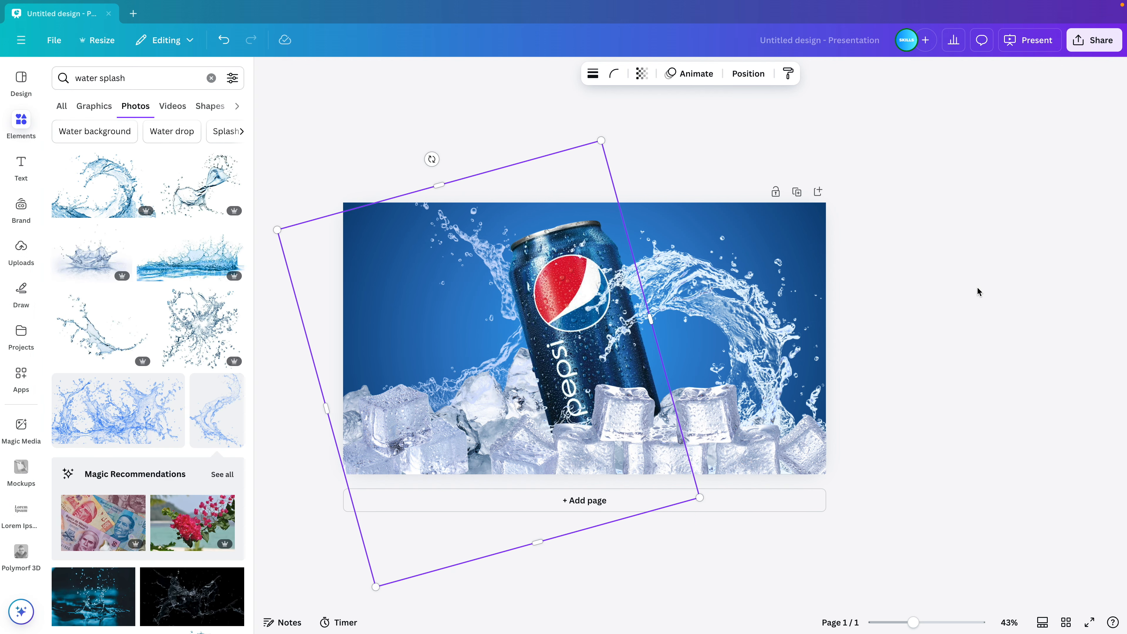
pyautogui.click(978, 288)
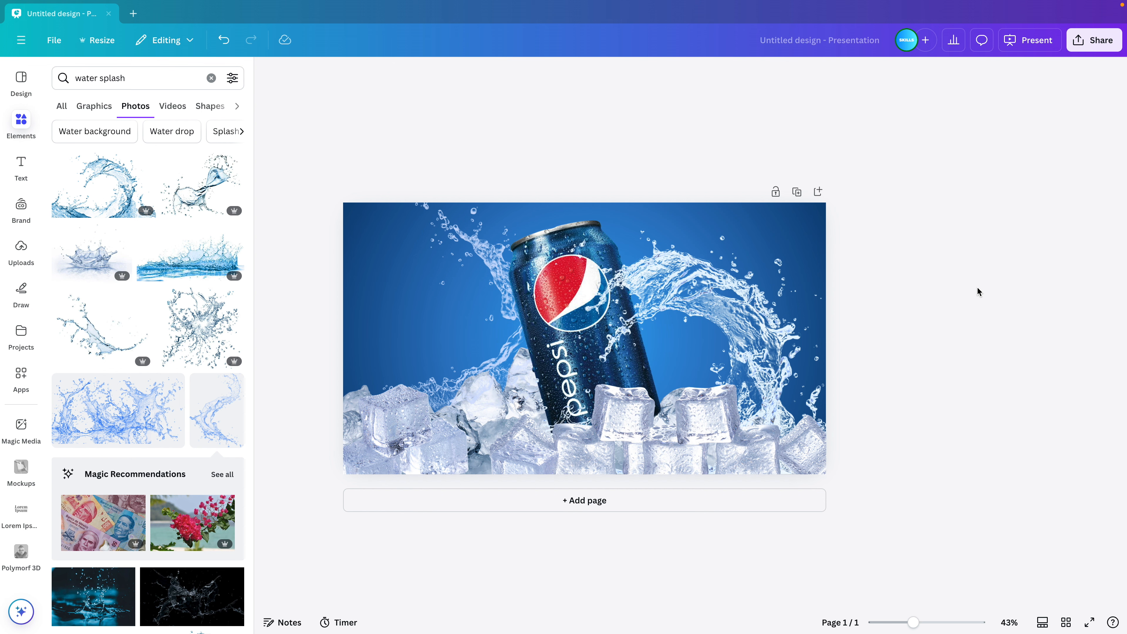
# - Search the elements library for "mint leaves" and show only the photo results
pyautogui.scroll(4, 560, 272)
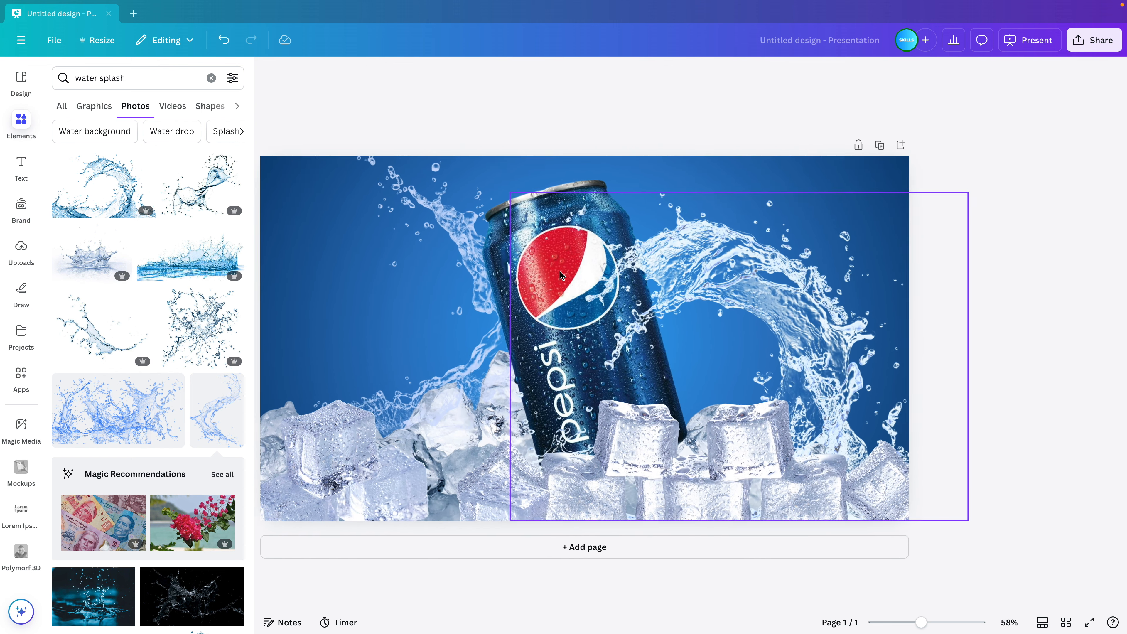
pyautogui.scroll(-1, 560, 271)
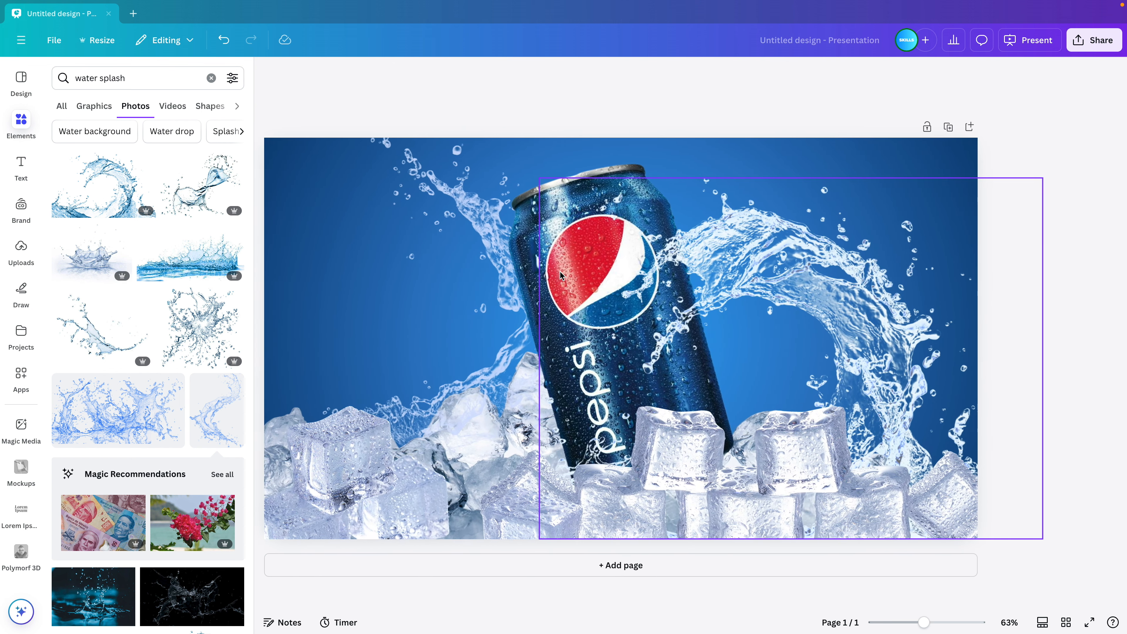
pyautogui.click(208, 78)
pyautogui.write('mint l')
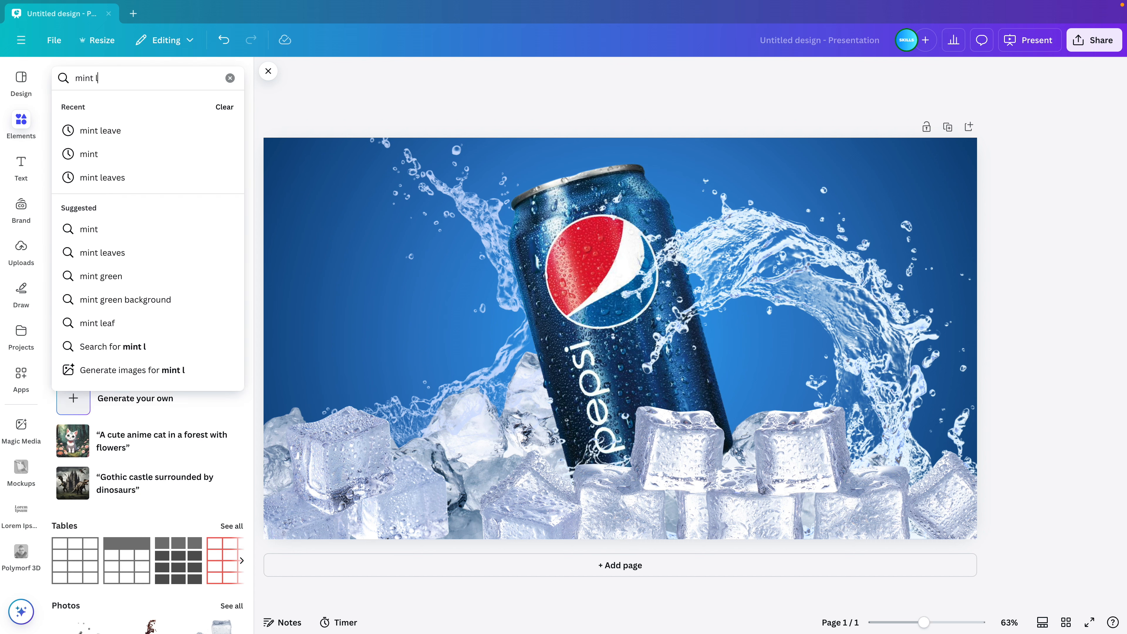
pyautogui.write('eaves')
pyautogui.press('Return')
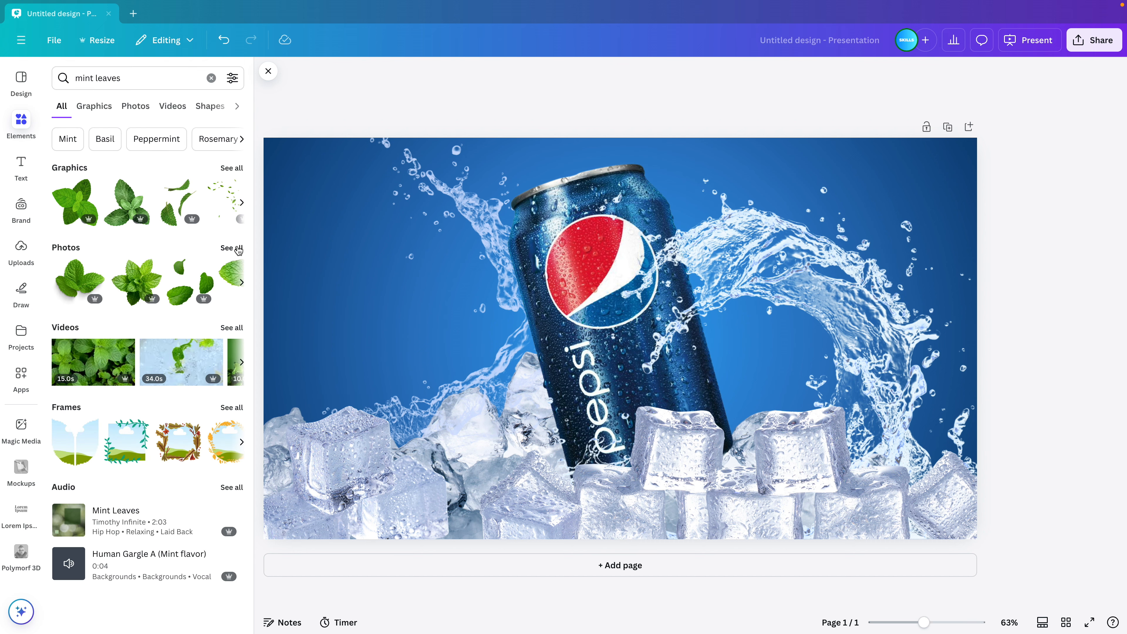
pyautogui.click(238, 250)
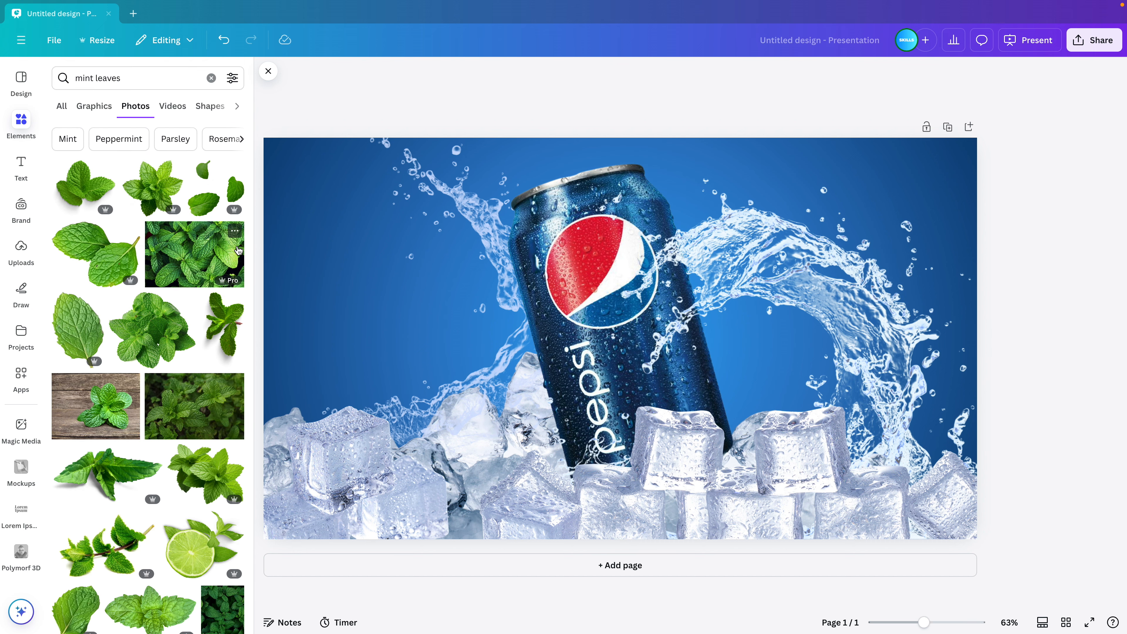
# - Try a dark-green single mint sprig photo at a reduced size over the can's base, and delete it
pyautogui.scroll(-5, 213, 262)
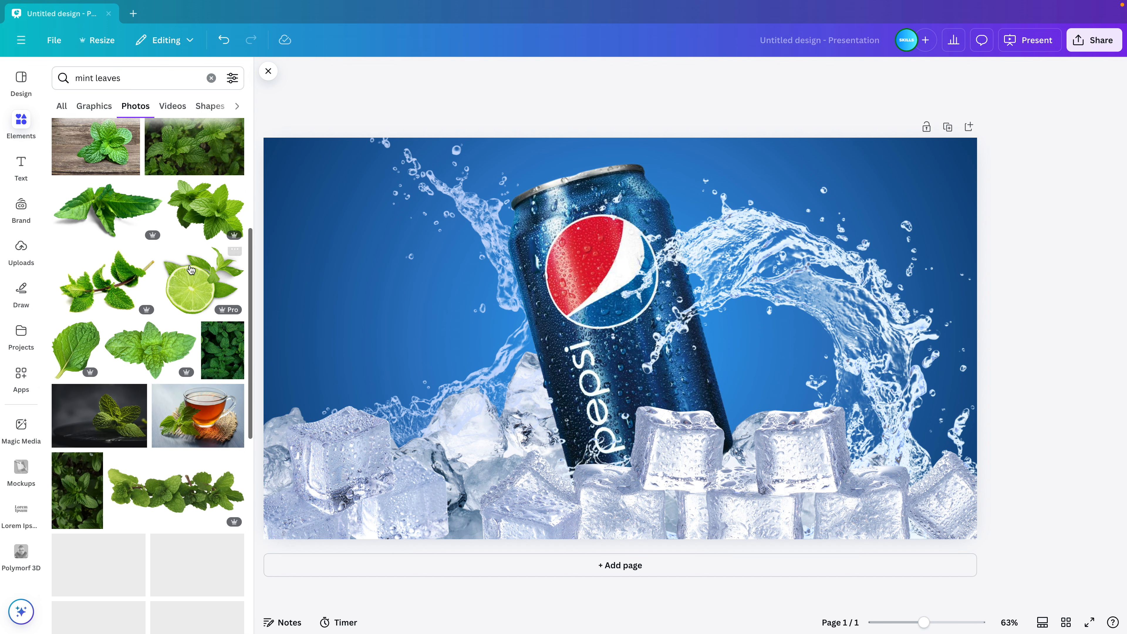
pyautogui.scroll(-1, 191, 270)
pyautogui.scroll(-5, 191, 270)
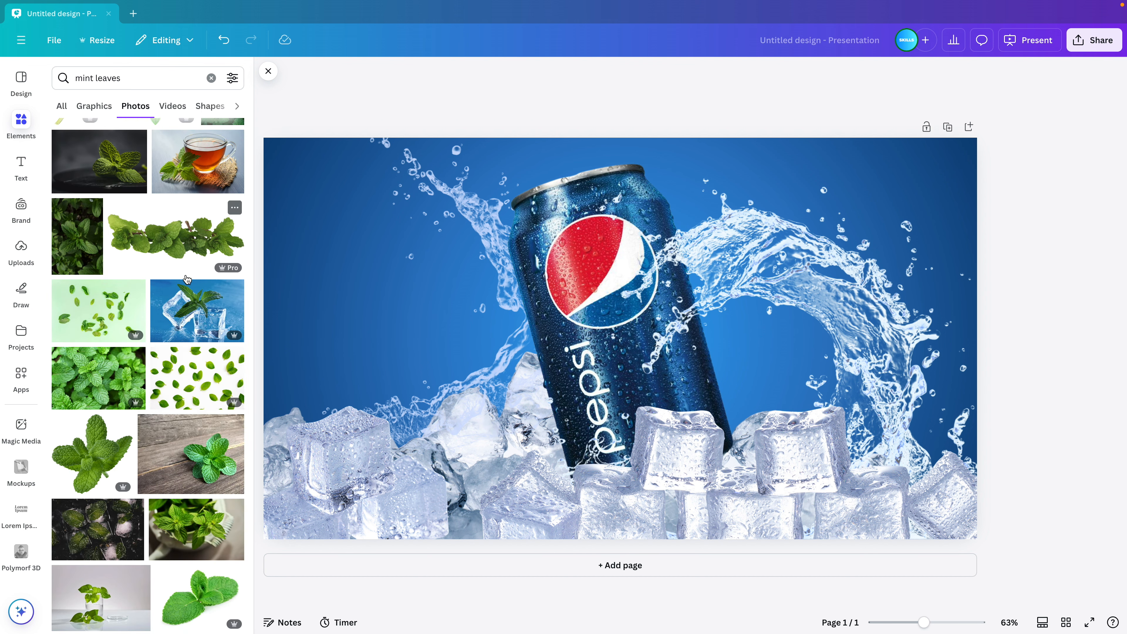
pyautogui.click(92, 454)
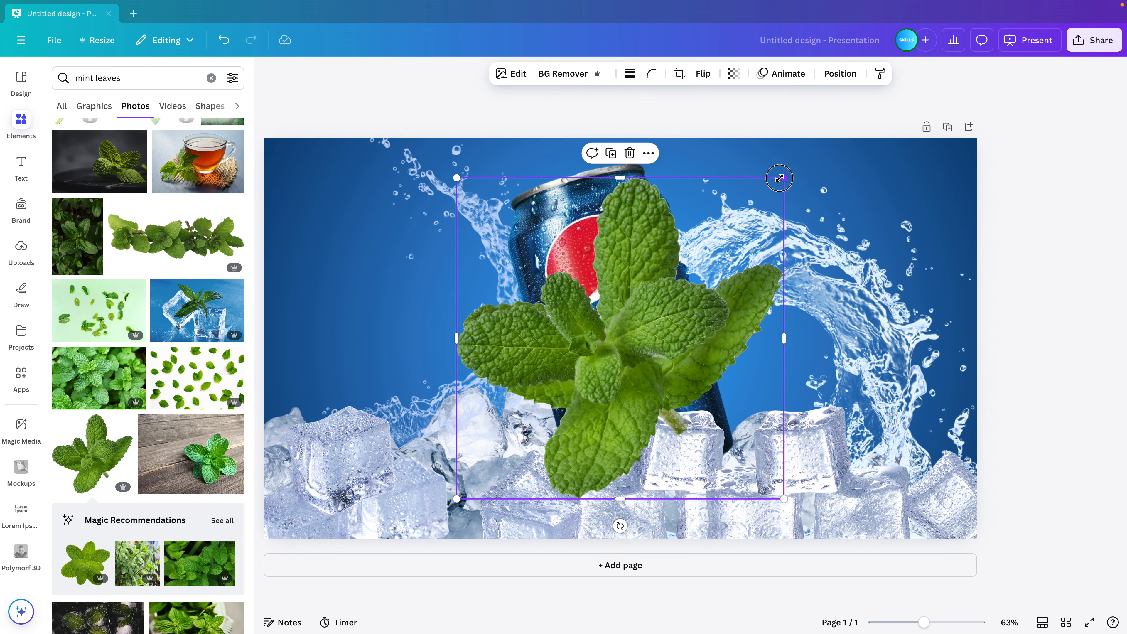
pyautogui.moveTo(785, 178); pyautogui.dragTo(716, 247)
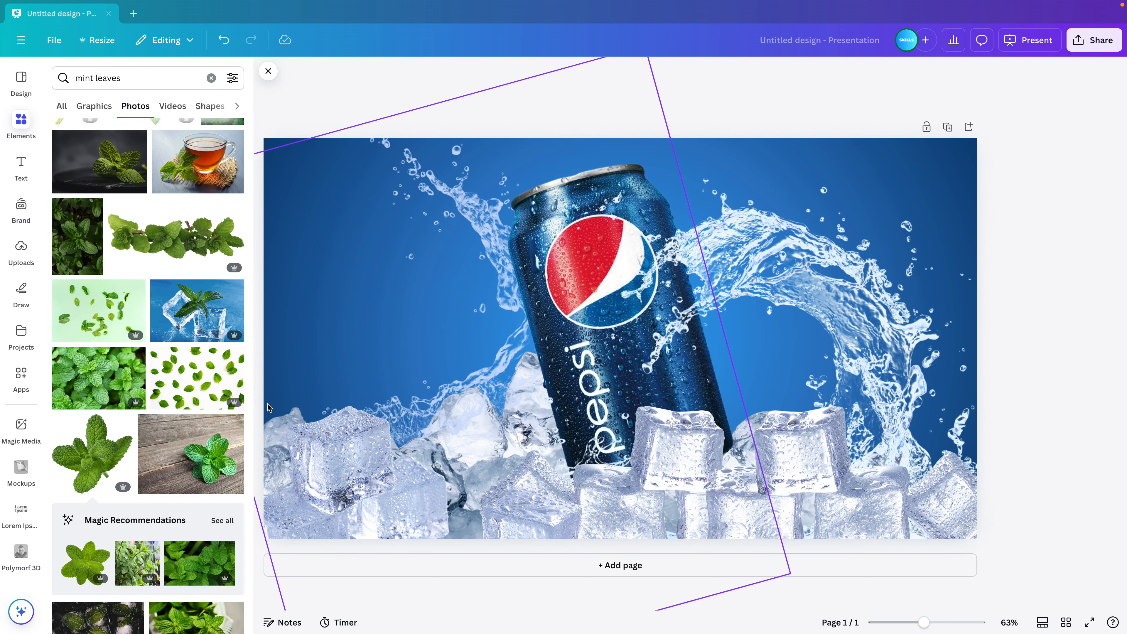
pyautogui.press('super+z')
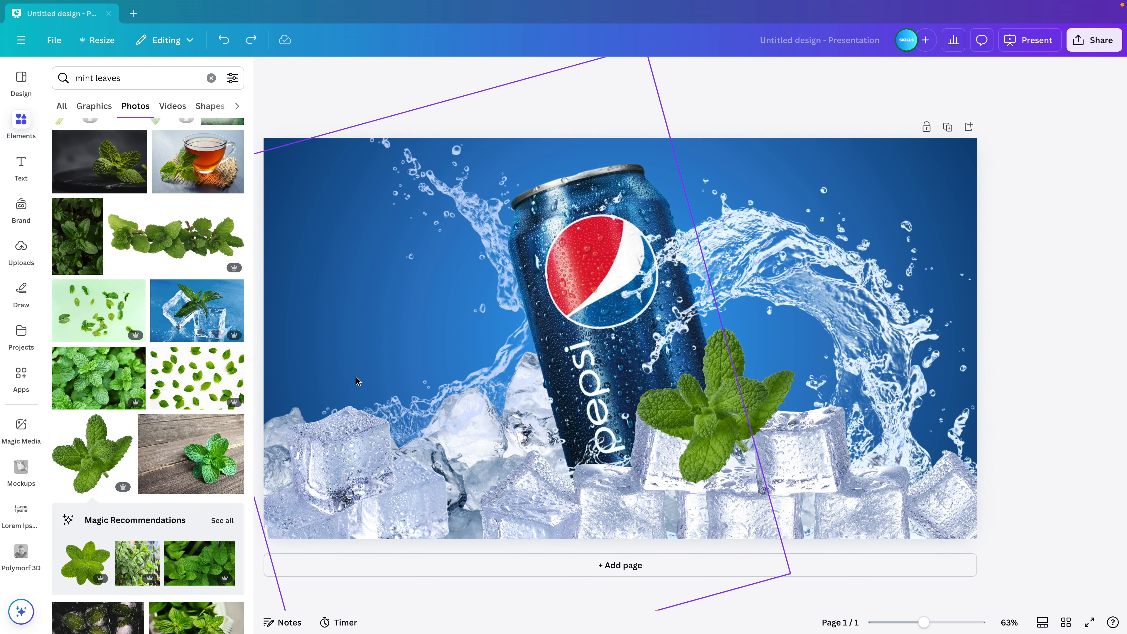
pyautogui.click(664, 390)
pyautogui.press('Delete')
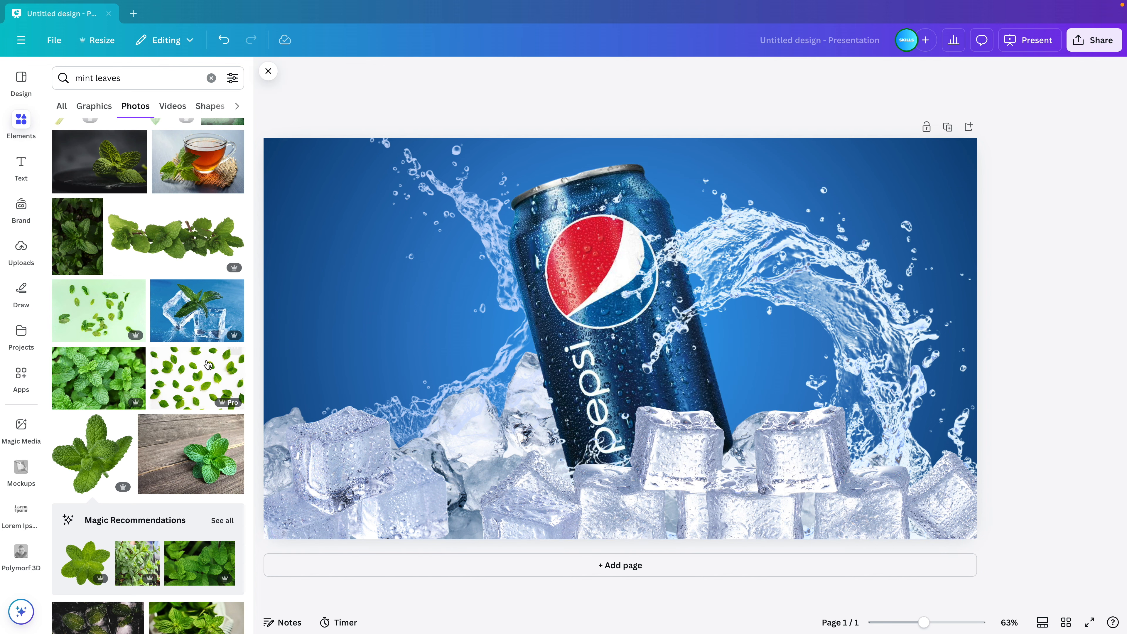
# - Insert a bright-green mint sprig photo and shrink it over the lower part of the can
pyautogui.scroll(-1, 142, 376)
pyautogui.scroll(-10, 142, 377)
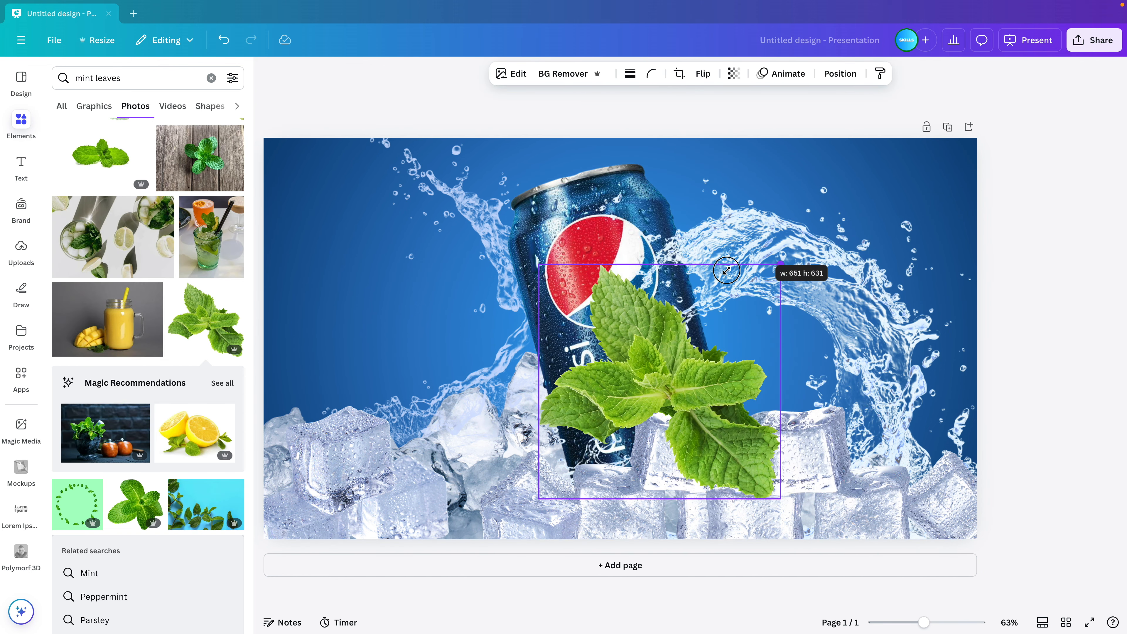
pyautogui.moveTo(727, 270); pyautogui.dragTo(691, 347)
# - Duplicate the mint sprig alongside the original, rotate the copy roughly a quarter turn clockwise, and group both sprigs
pyautogui.keyDown('alt'); pyautogui.moveTo(646, 431); pyautogui.dragTo(710, 431); pyautogui.keyUp('alt')
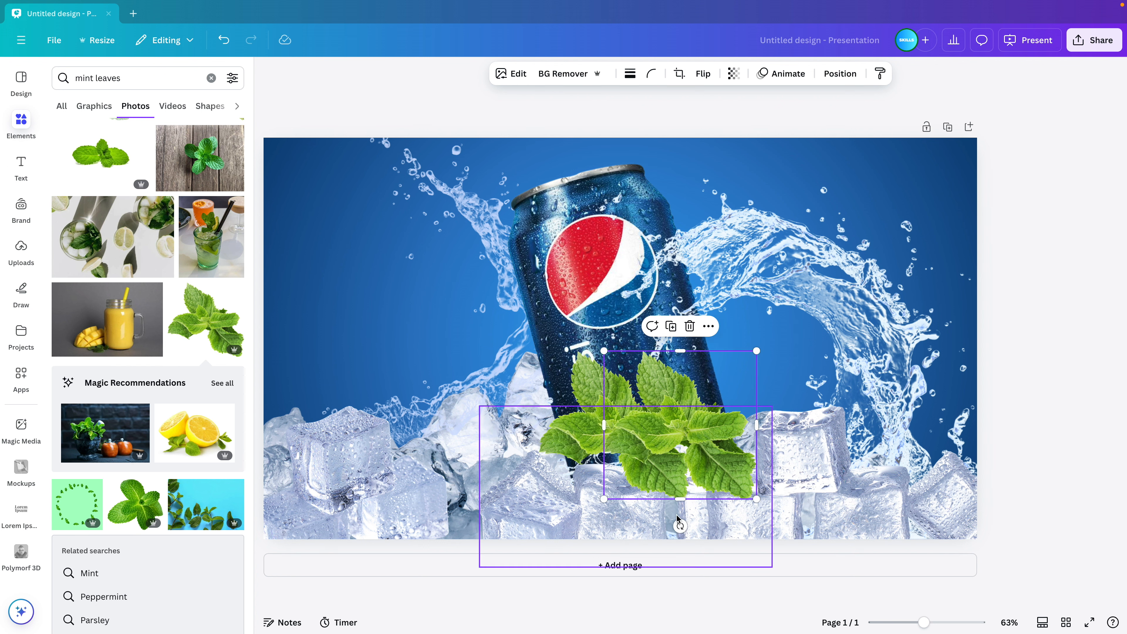
pyautogui.moveTo(678, 525); pyautogui.dragTo(752, 156)
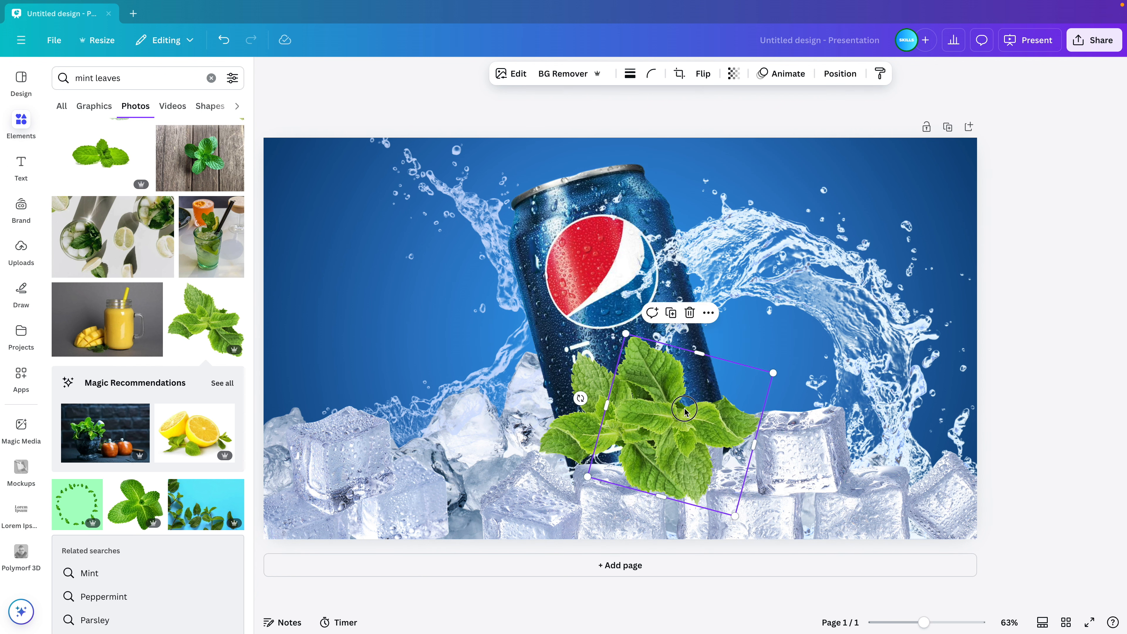
pyautogui.moveTo(686, 412); pyautogui.dragTo(697, 418)
pyautogui.keyDown('shift'); pyautogui.click(636, 433); pyautogui.keyUp('shift')
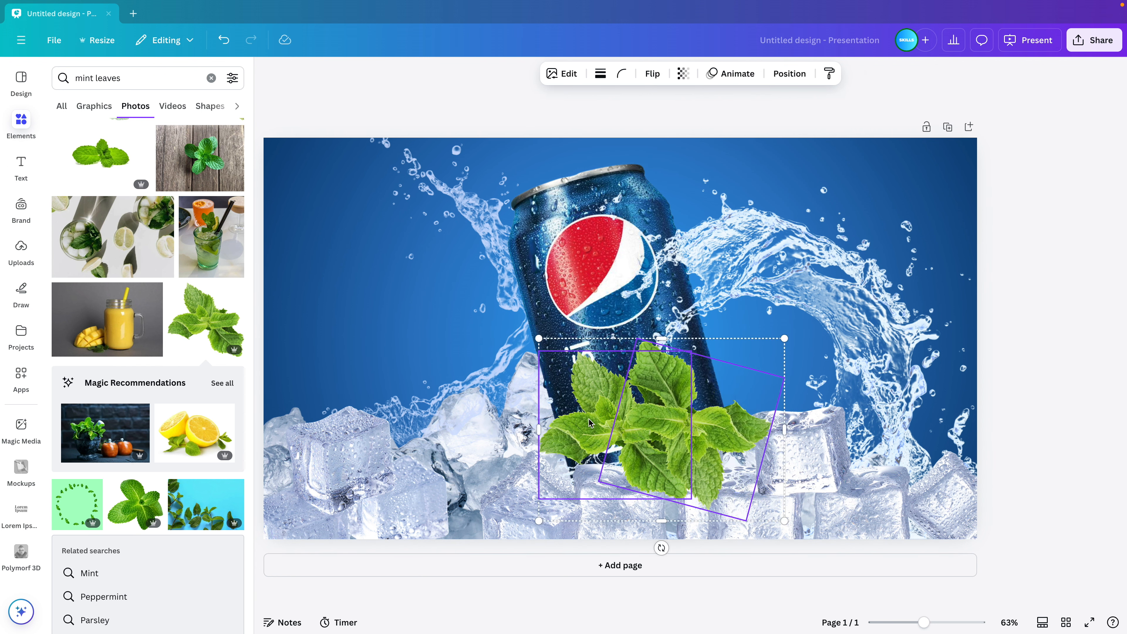
pyautogui.hotkey('ctrl', 'g')
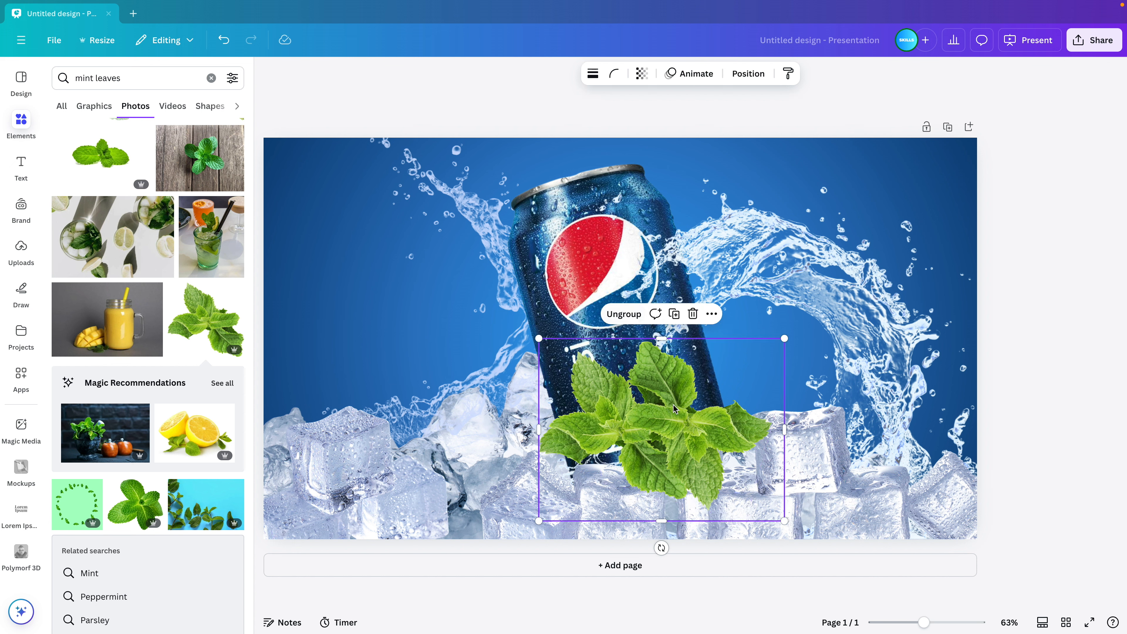
# - Rotate and resize the grouped mint sprigs, placing them over the ice cubes right of the can's base
pyautogui.moveTo(662, 548); pyautogui.dragTo(753, 518)
pyautogui.moveTo(791, 278); pyautogui.dragTo(765, 320)
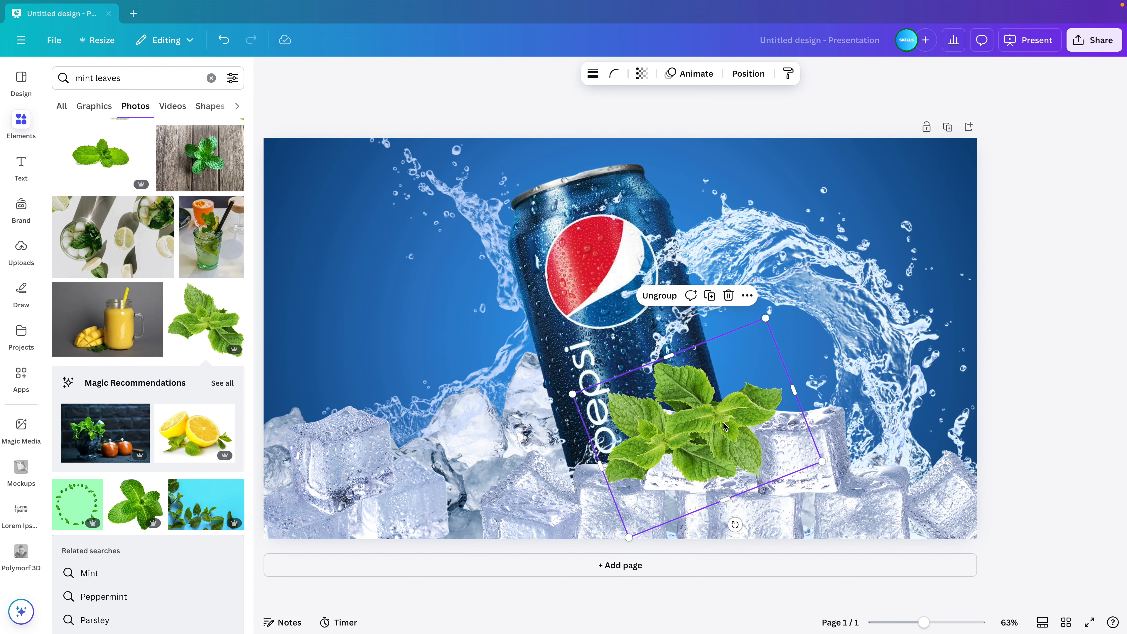
pyautogui.moveTo(725, 426); pyautogui.dragTo(753, 404)
pyautogui.moveTo(792, 298); pyautogui.dragTo(804, 277)
pyautogui.moveTo(745, 425); pyautogui.dragTo(771, 425)
pyautogui.moveTo(796, 499); pyautogui.dragTo(760, 279)
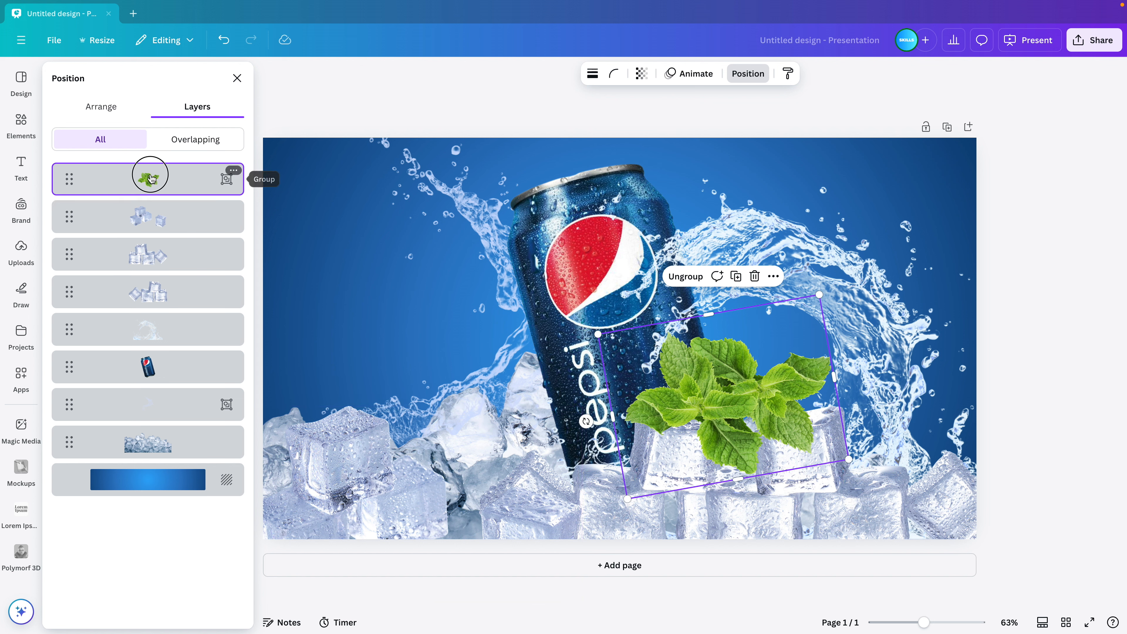
# - Try the mint group's layer directly above the can, lowered behind the front ice cubes, and delete the group
pyautogui.moveTo(151, 178); pyautogui.dragTo(171, 347)
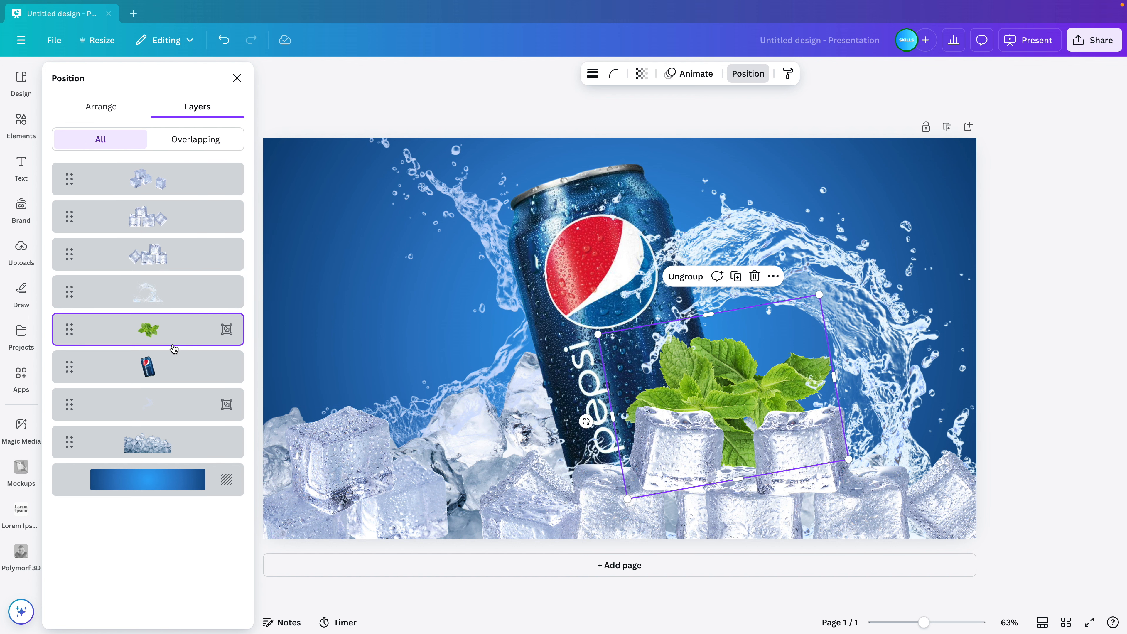
pyautogui.moveTo(731, 381); pyautogui.dragTo(741, 399)
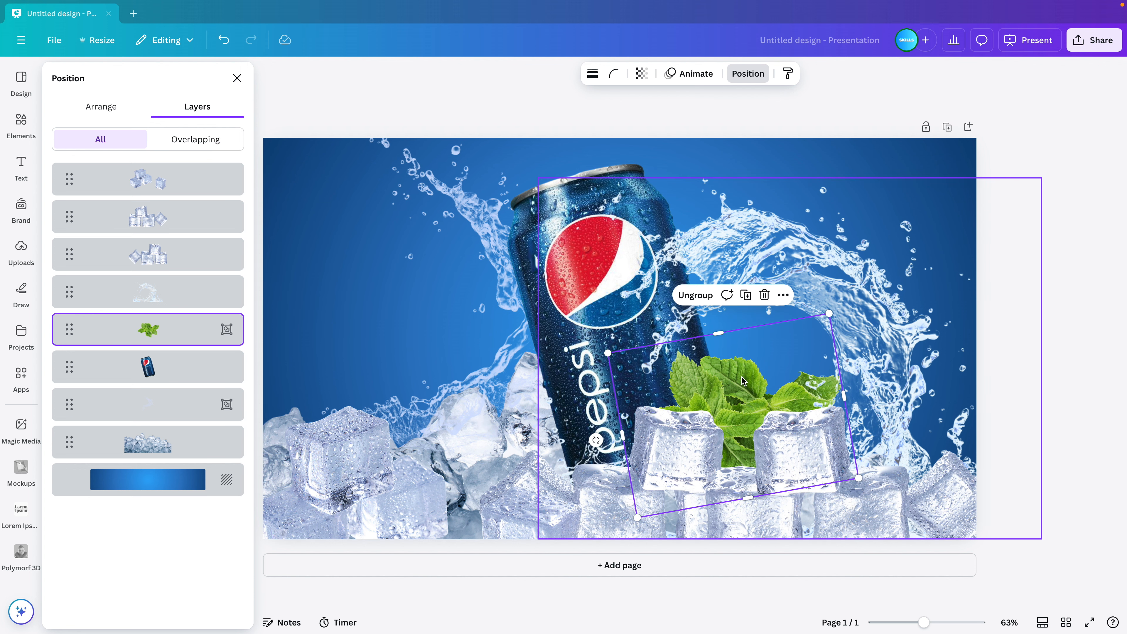
pyautogui.press('Delete')
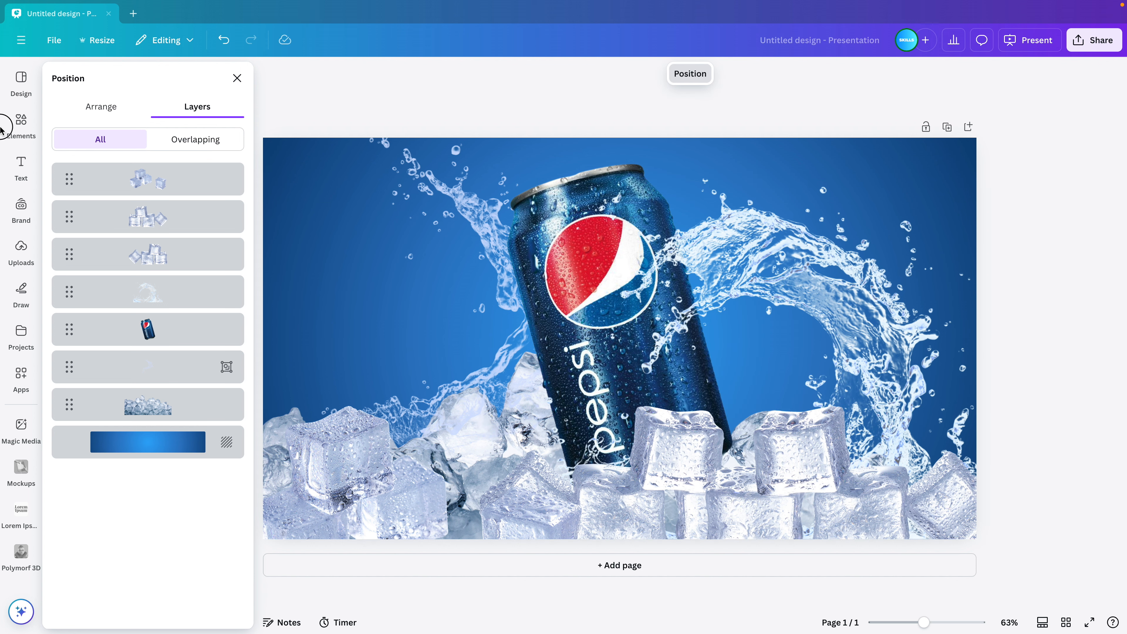
# - Search the photos for "mint leaves" again and insert the mint sprig with two leaf clusters
pyautogui.click(13, 130)
pyautogui.click(99, 79)
pyautogui.click(103, 126)
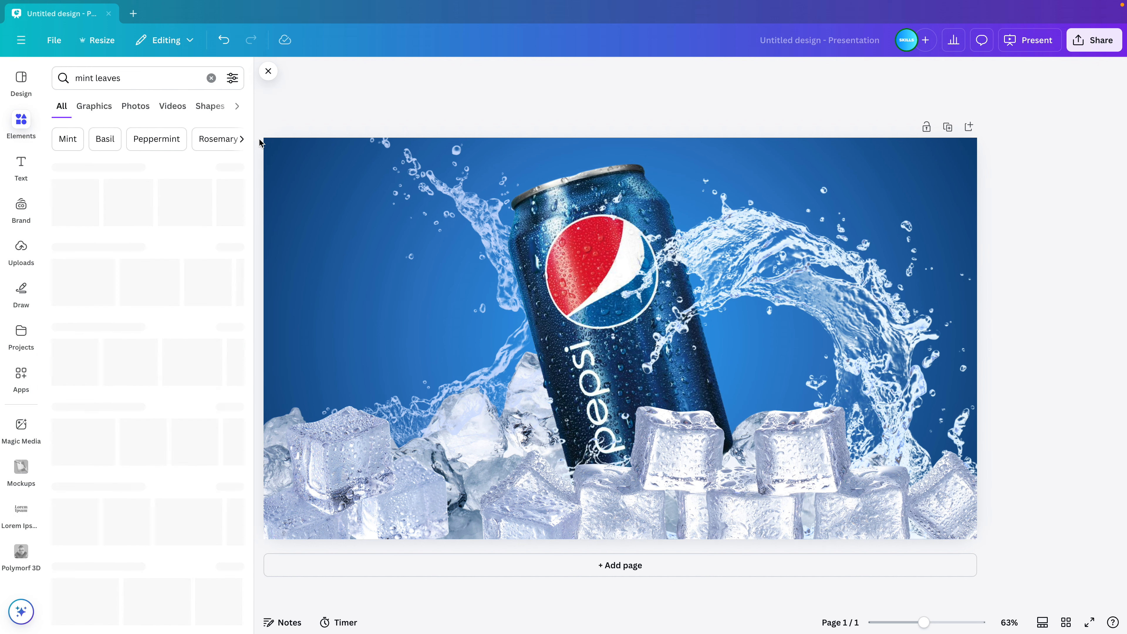
pyautogui.click(135, 106)
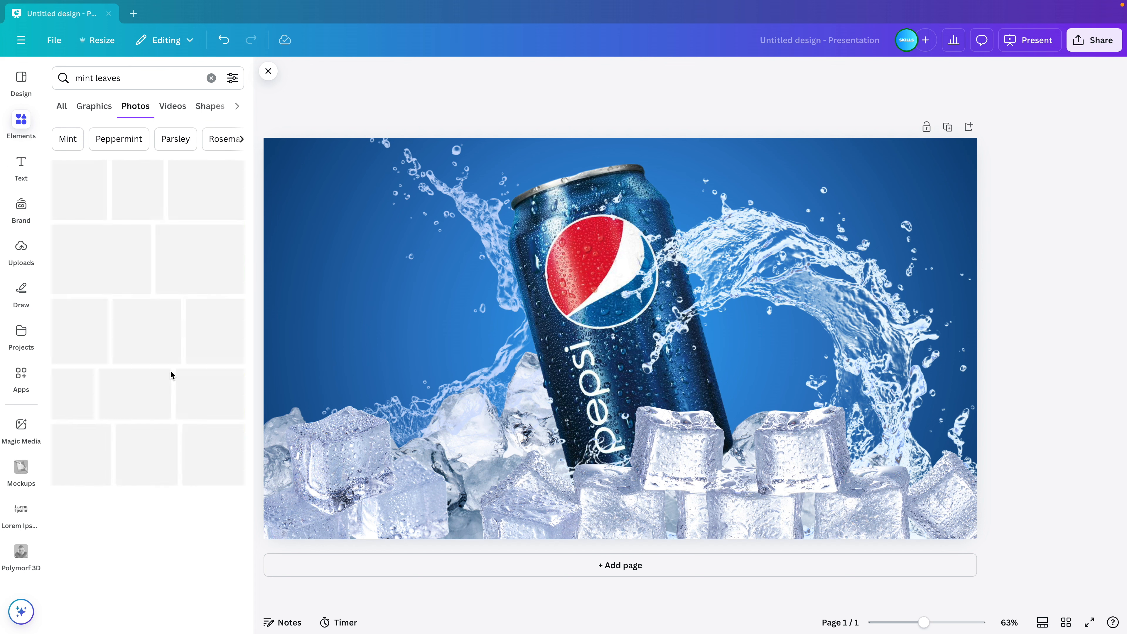
pyautogui.scroll(-2, 180, 394)
pyautogui.click(199, 419)
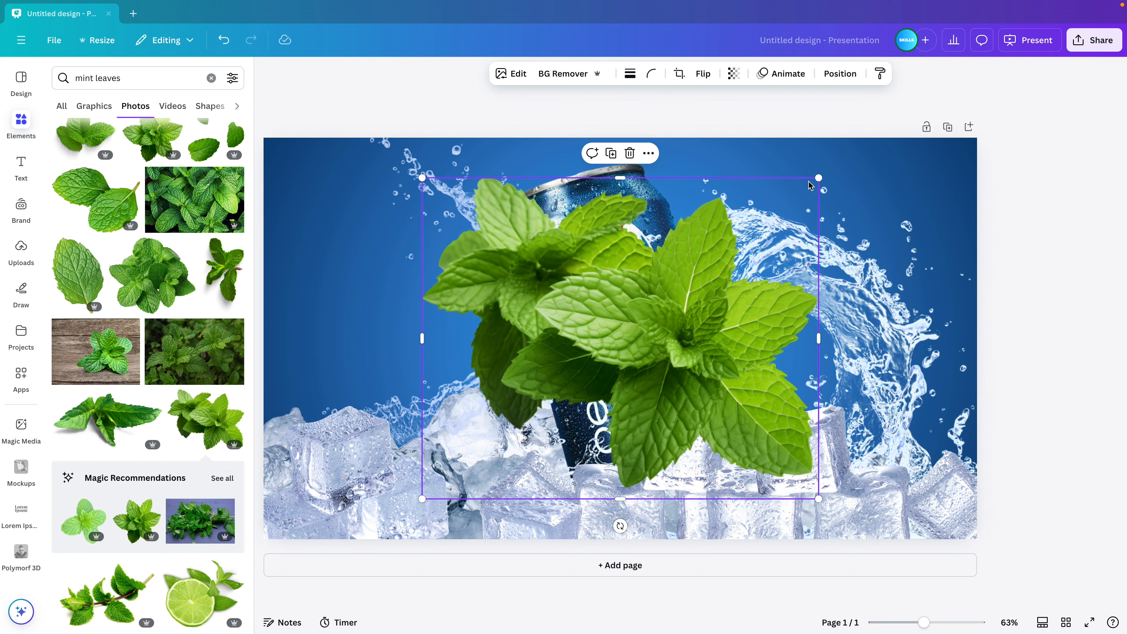
# - Shrink the mint sprig, rotate it to about -38°, and place it over the ice cubes right of the can
pyautogui.moveTo(819, 181); pyautogui.dragTo(648, 315)
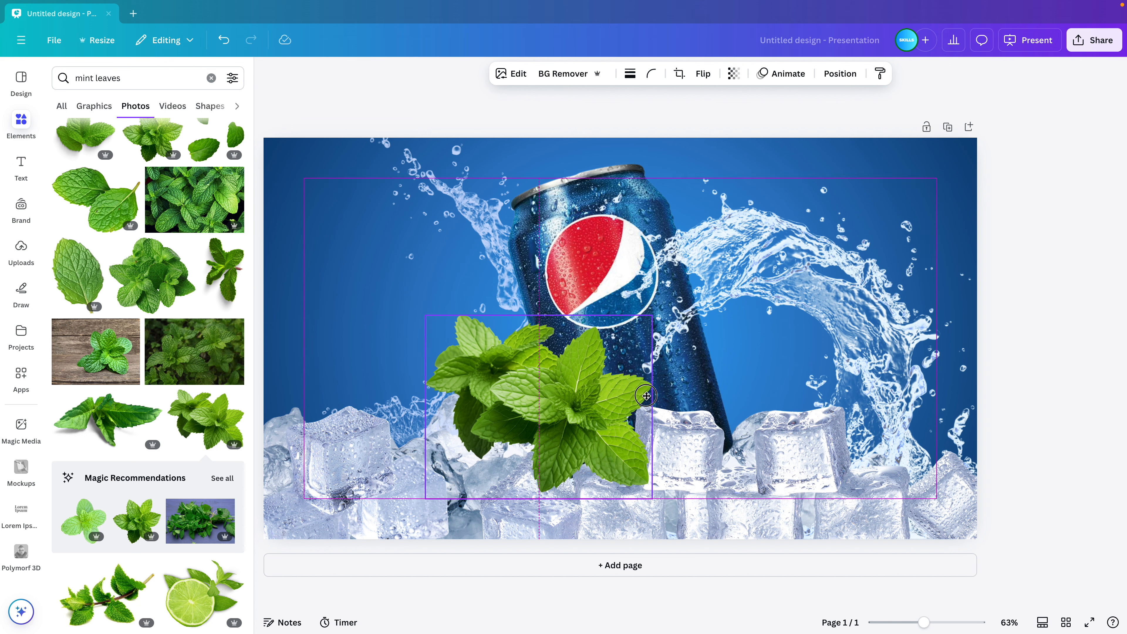
pyautogui.moveTo(593, 397); pyautogui.dragTo(767, 391)
pyautogui.moveTo(714, 519); pyautogui.dragTo(813, 526)
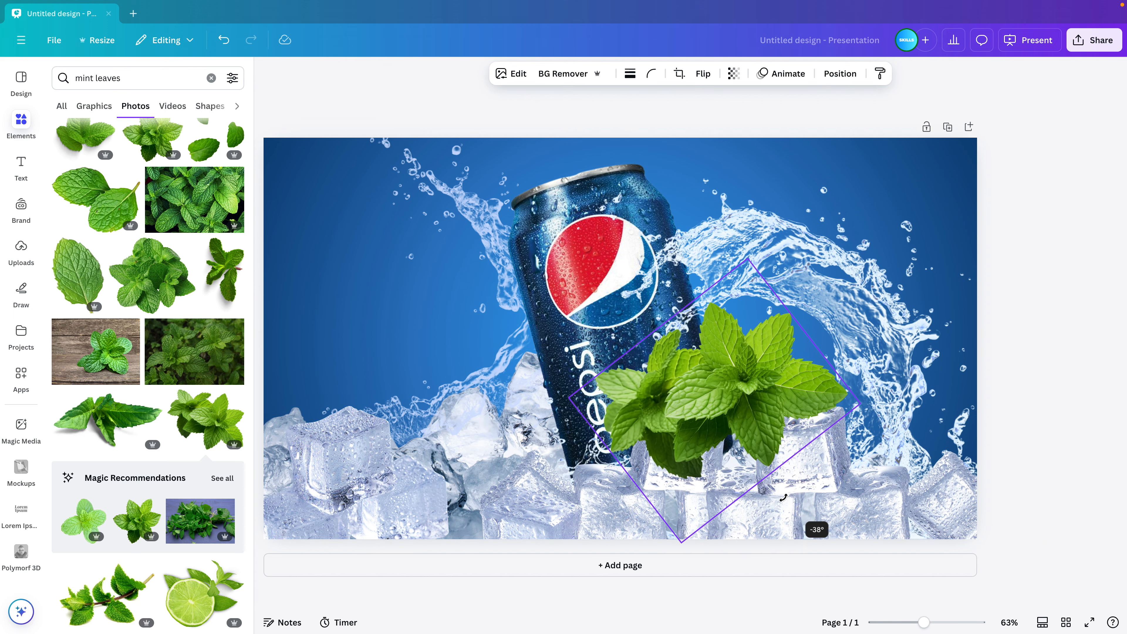
pyautogui.moveTo(860, 405); pyautogui.dragTo(836, 405)
pyautogui.moveTo(721, 405); pyautogui.dragTo(749, 413)
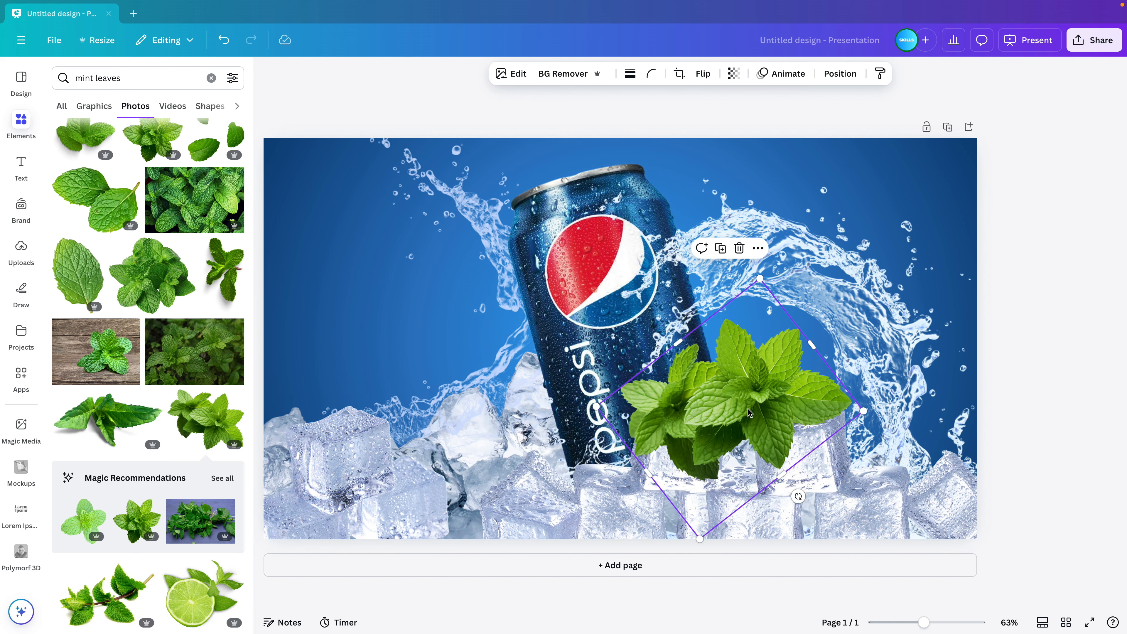
# - Move the mint sprig's layer directly above the can, and fine-tune its size, tilt and position behind the front ice cubes
pyautogui.click(831, 75)
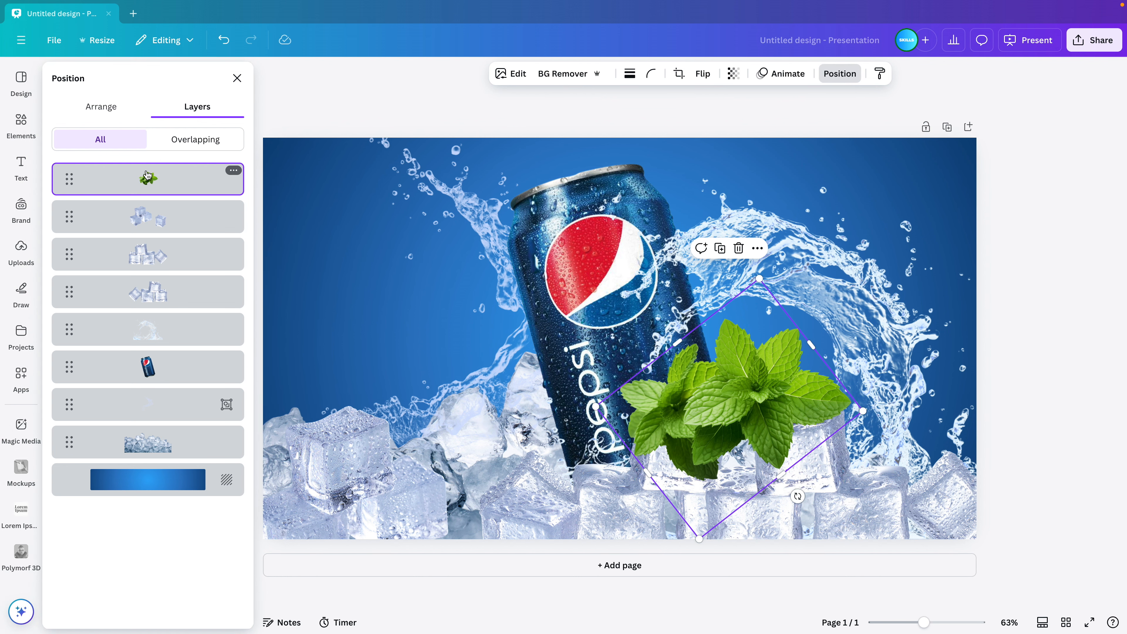
pyautogui.moveTo(151, 178); pyautogui.dragTo(153, 344)
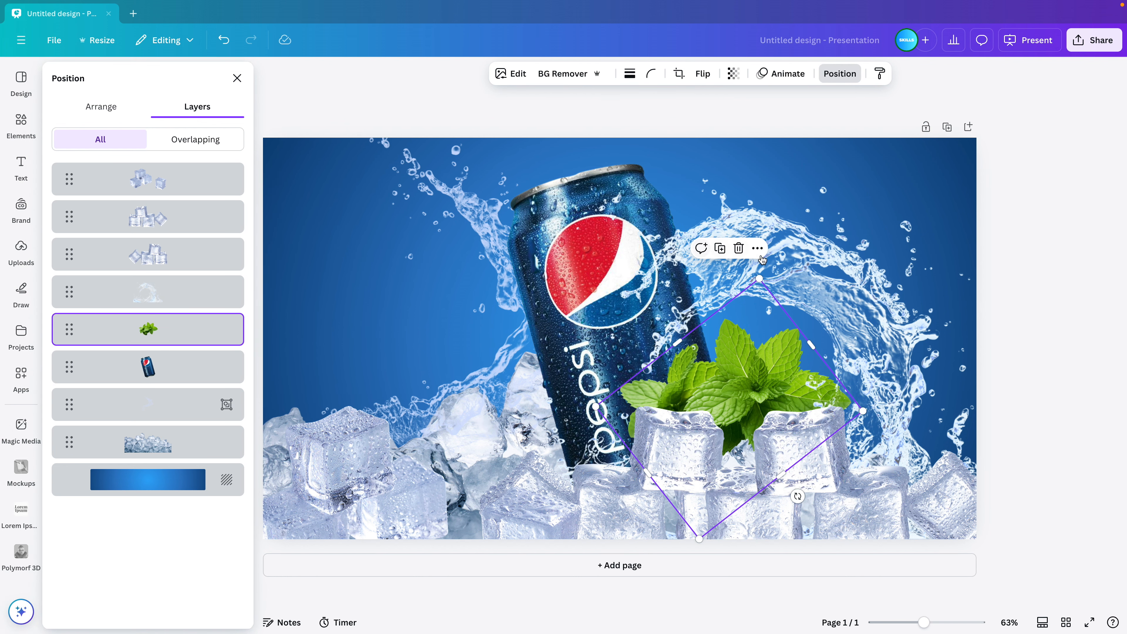
pyautogui.moveTo(759, 276)
pyautogui.mouseDown()
pyautogui.moveTo(774, 328)
pyautogui.moveTo(766, 297)
pyautogui.mouseUp()
pyautogui.moveTo(803, 501); pyautogui.dragTo(818, 488)
pyautogui.moveTo(747, 415); pyautogui.dragTo(733, 411)
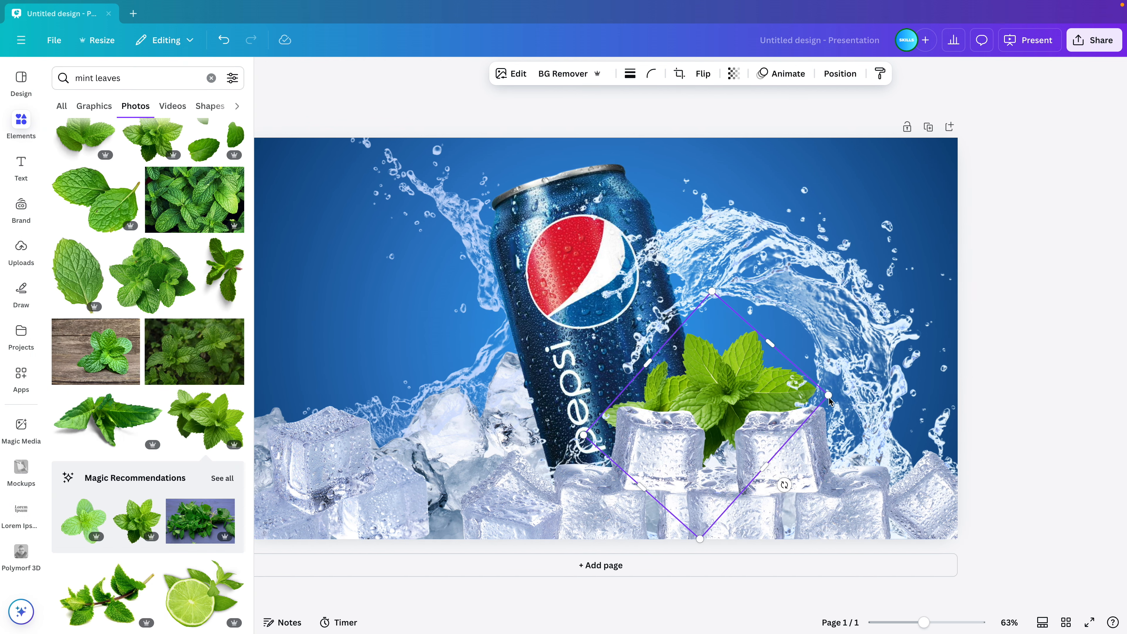
pyautogui.click(1036, 331)
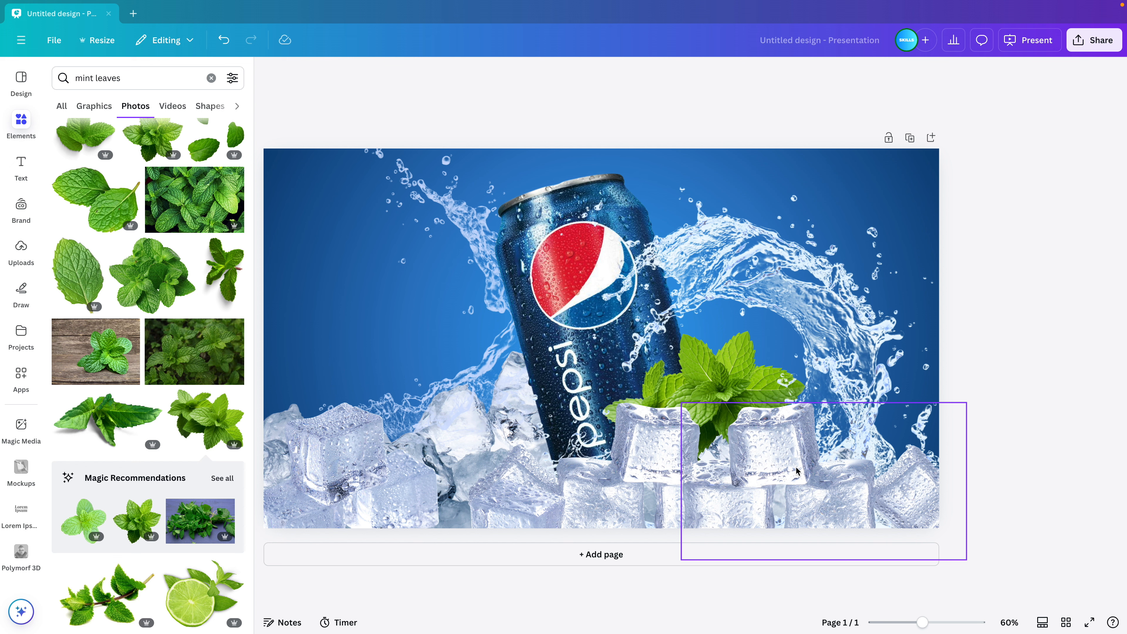
# - Search the elements library for "mist" and show only the graphics results
pyautogui.click(211, 78)
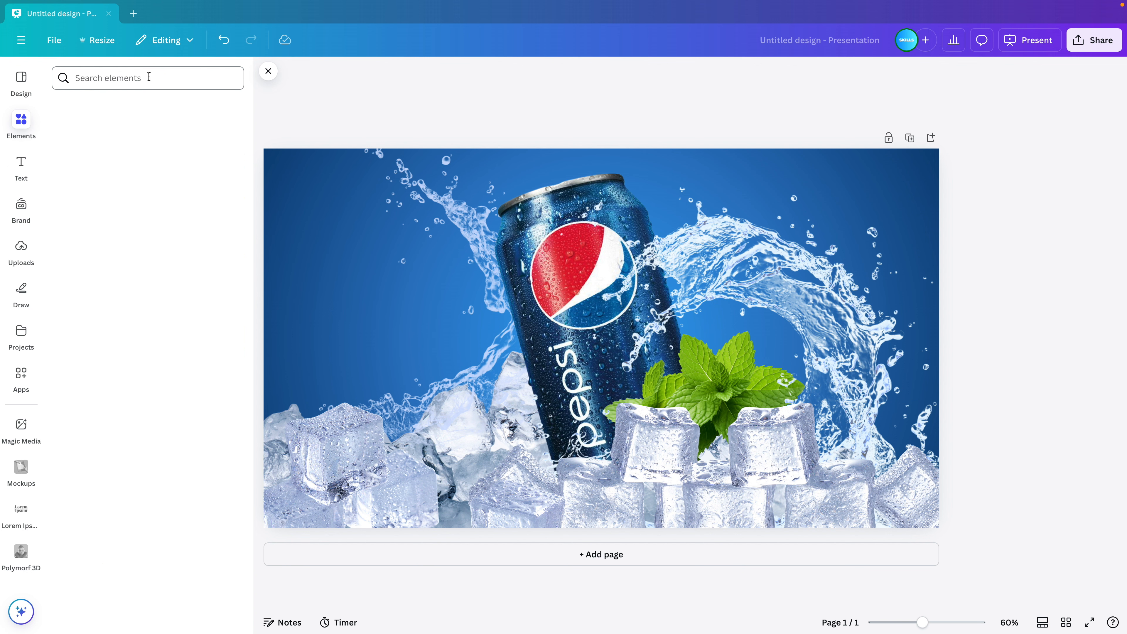
pyautogui.click(146, 78)
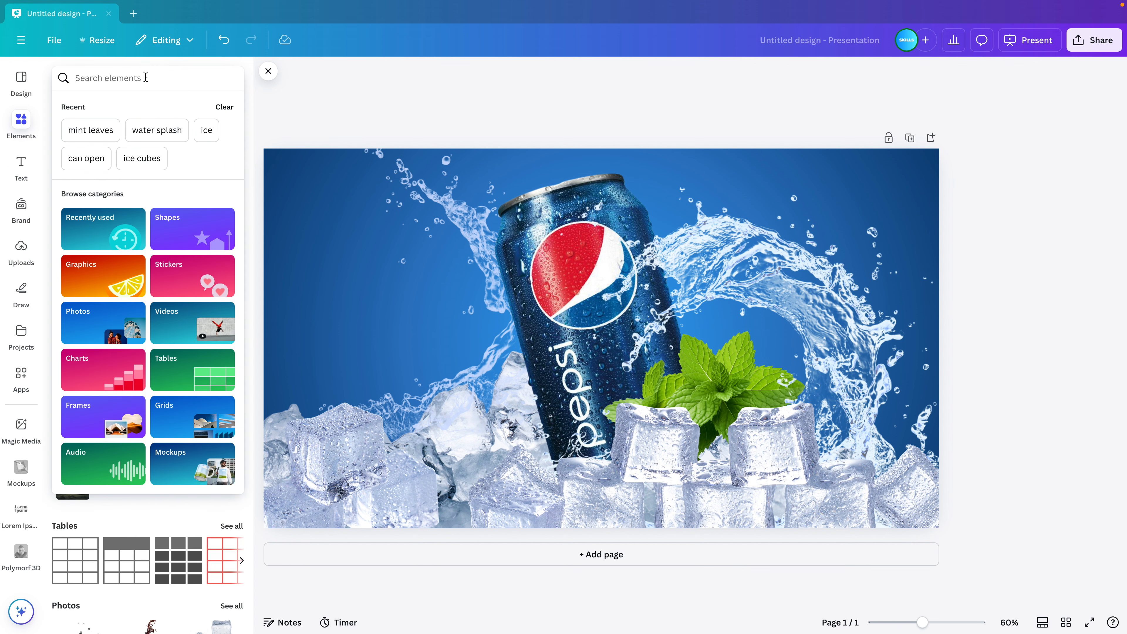
pyautogui.write('mist')
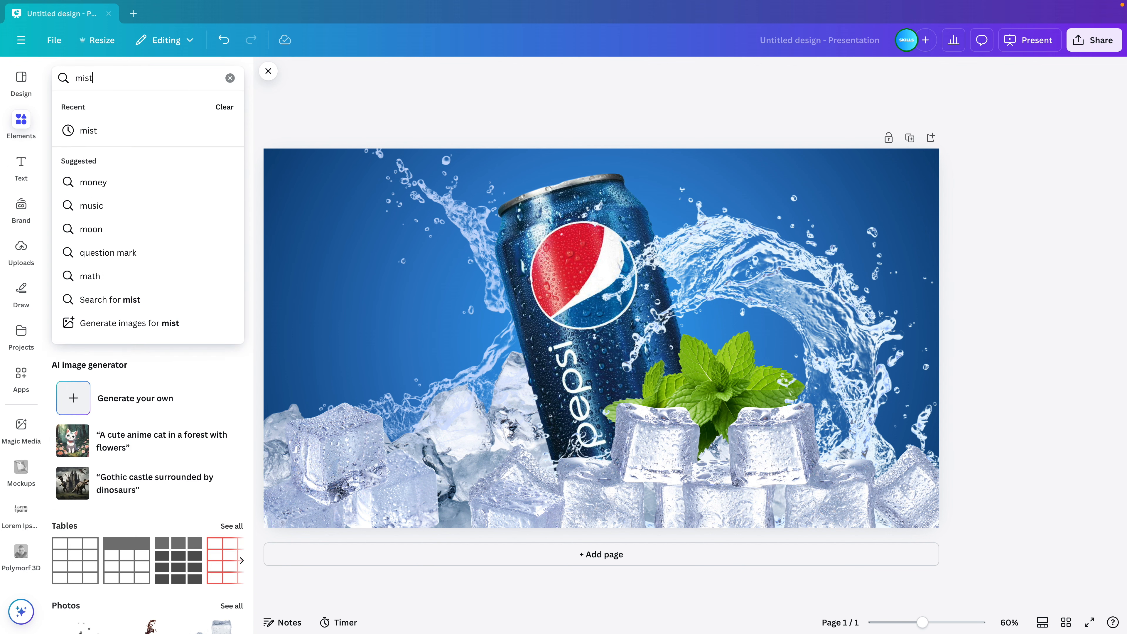
pyautogui.press('Return')
pyautogui.click(100, 109)
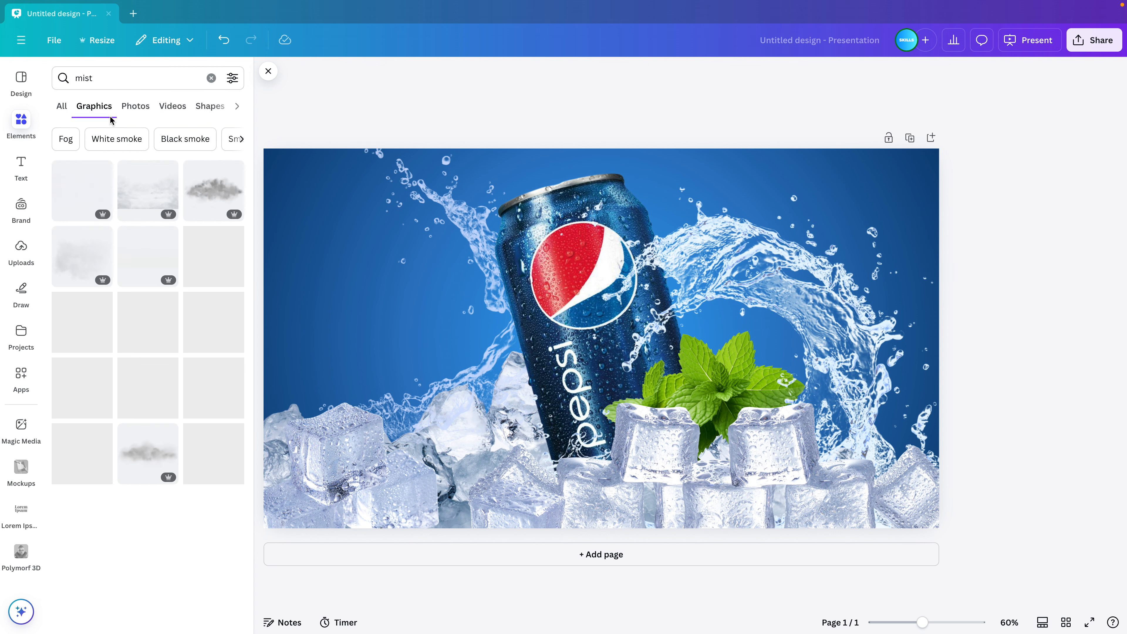
# - Insert the first mist graphic, align it to the page's lower-left corner, and move its layer directly above the background ice photo
pyautogui.click(91, 194)
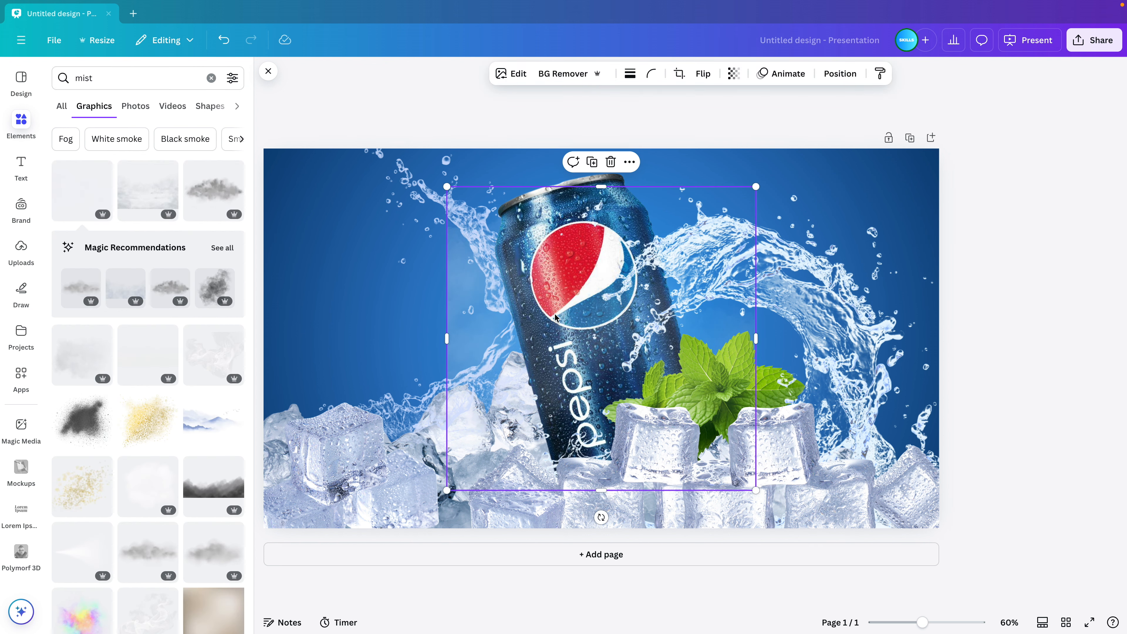
pyautogui.moveTo(557, 319); pyautogui.dragTo(373, 357)
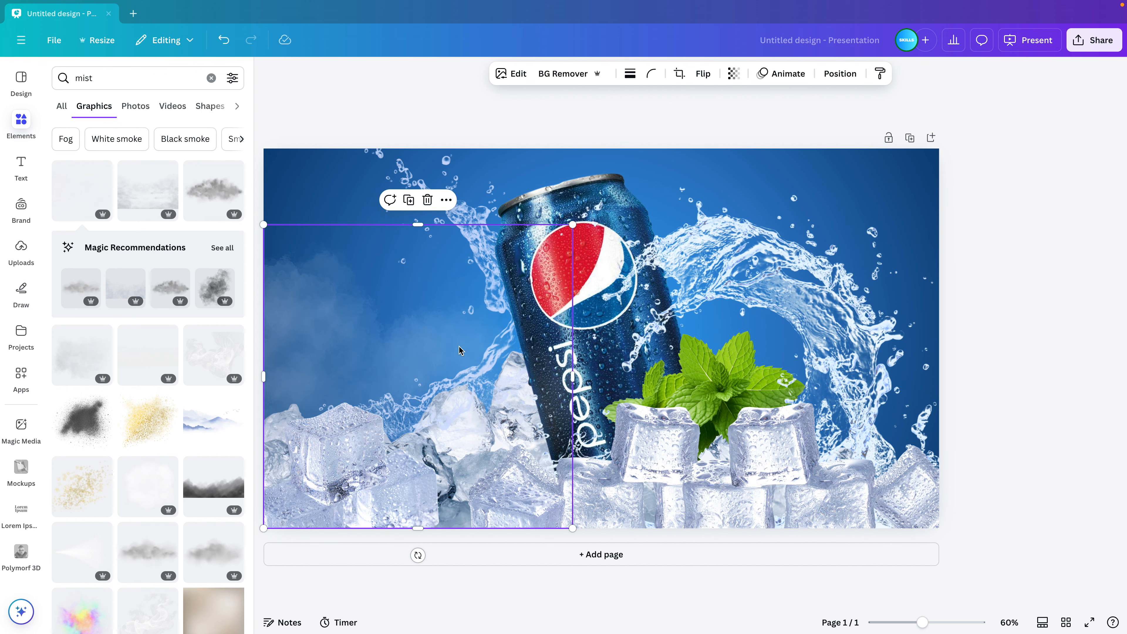
pyautogui.click(835, 83)
pyautogui.moveTo(155, 187); pyautogui.dragTo(159, 467)
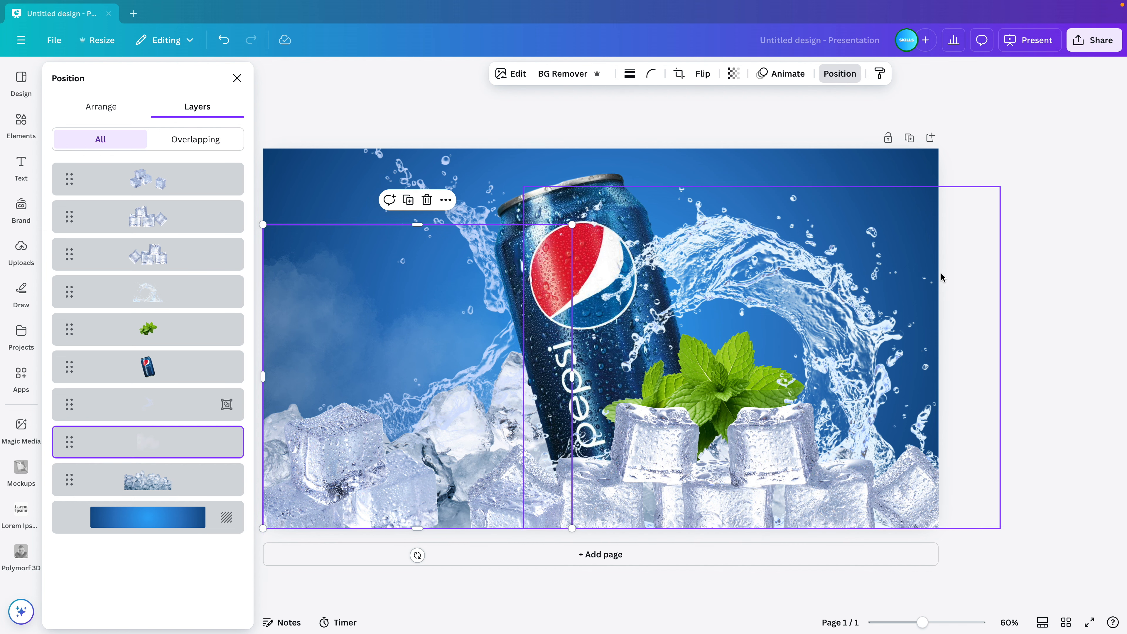
# - Insert the wide white fog graphic from the mist graphics, stretch it across the full page width, and lay it over the bottom ice cubes
pyautogui.click(21, 123)
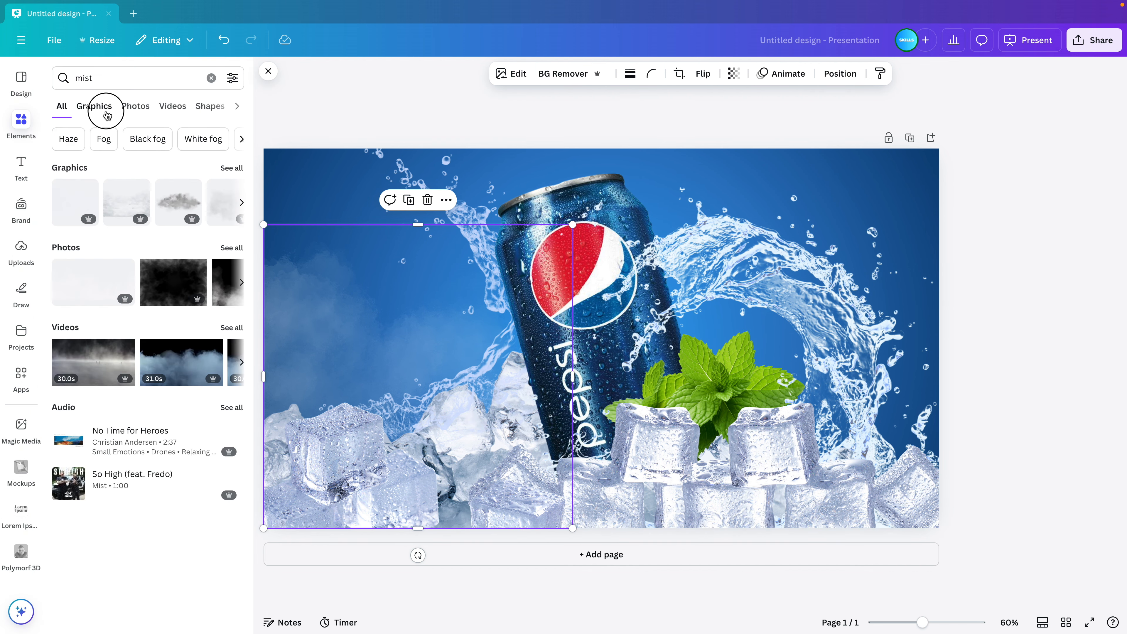
pyautogui.click(99, 106)
pyautogui.click(150, 257)
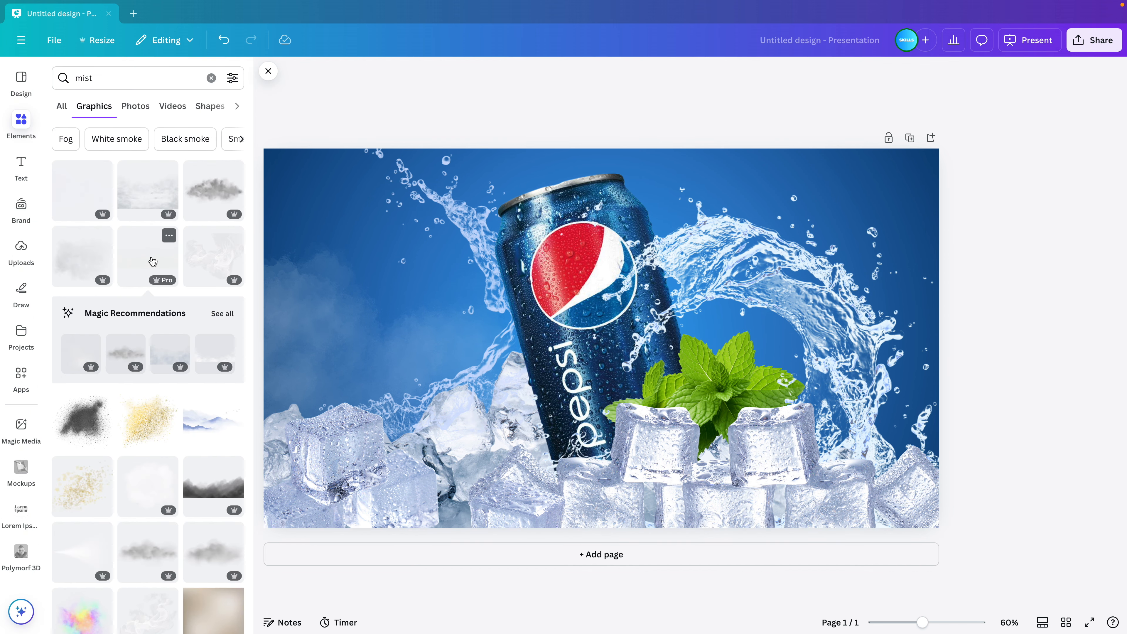
pyautogui.moveTo(644, 366); pyautogui.dragTo(683, 385)
pyautogui.moveTo(334, 472); pyautogui.dragTo(269, 516)
pyautogui.moveTo(422, 424); pyautogui.dragTo(420, 469)
pyautogui.click(1016, 400)
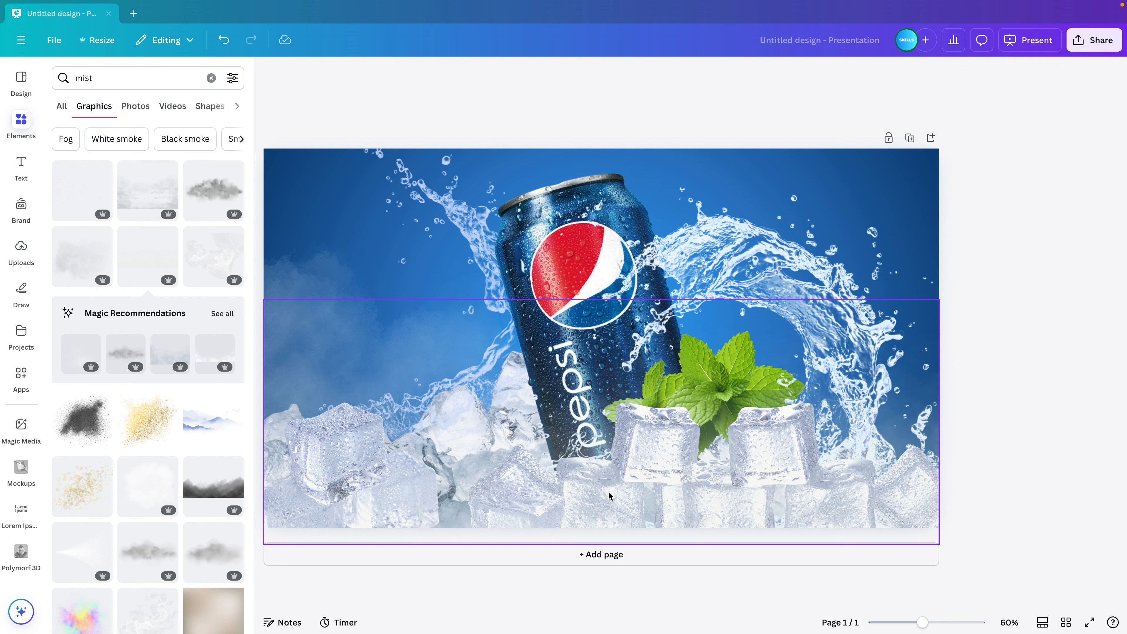
pyautogui.click(205, 272)
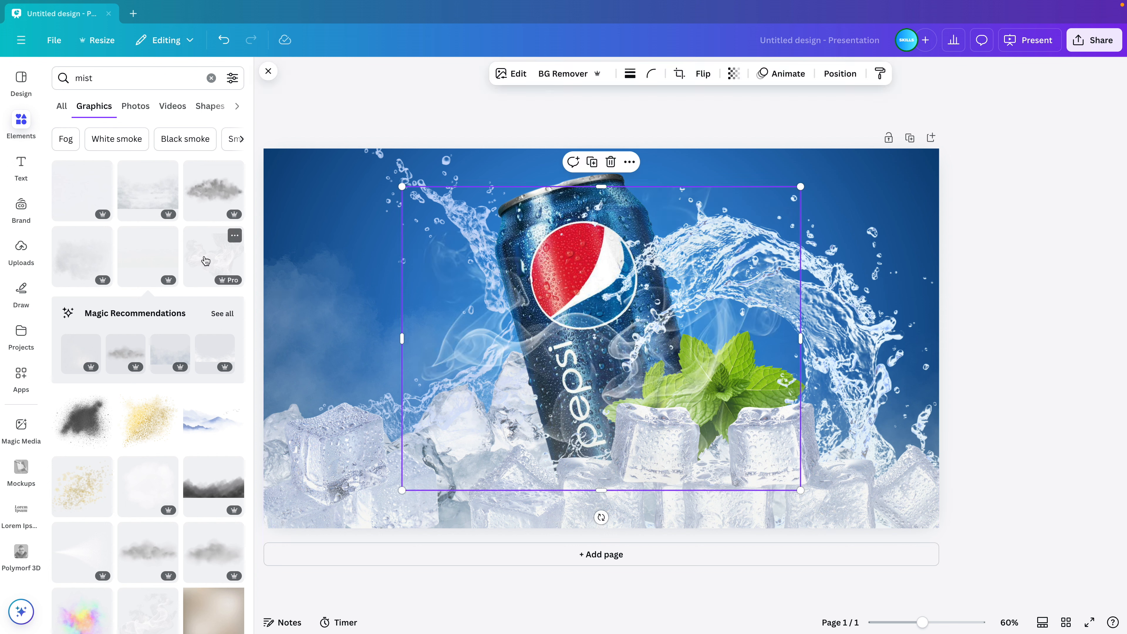
pyautogui.moveTo(599, 265); pyautogui.dragTo(769, 261)
pyautogui.moveTo(899, 256); pyautogui.dragTo(857, 300)
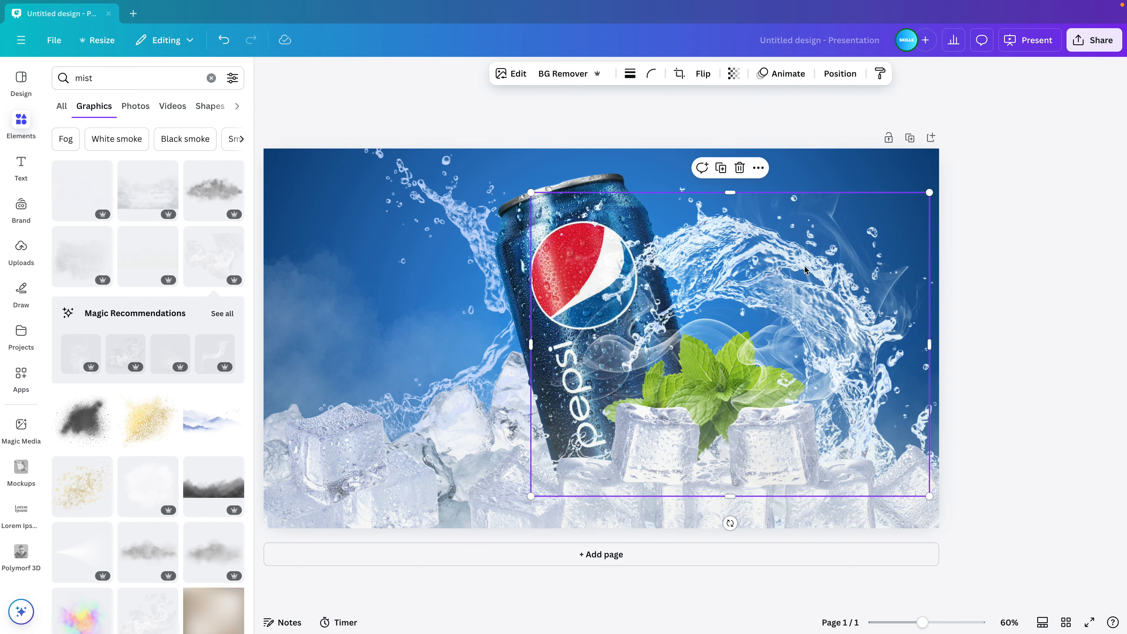
pyautogui.press('Delete')
pyautogui.click(975, 274)
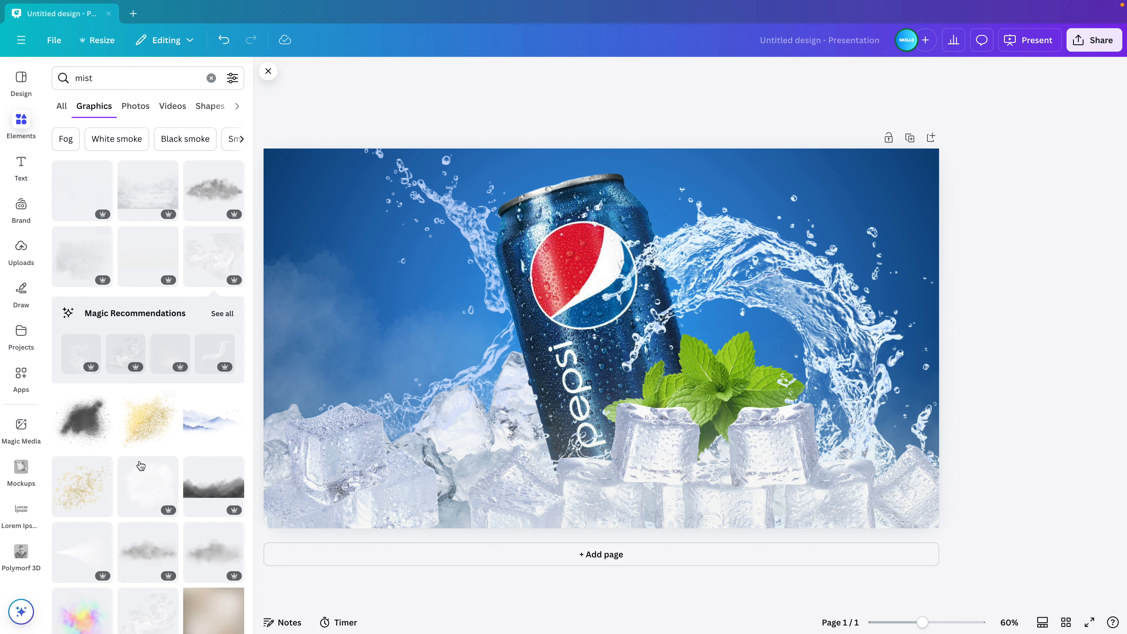
# - Insert the soft cloud-like mist graphic, rotate it a quarter turn, and place it over the lower-right corner, extending past the page edge
pyautogui.click(153, 470)
pyautogui.moveTo(608, 320); pyautogui.dragTo(863, 415)
pyautogui.moveTo(1038, 266)
pyautogui.mouseDown()
pyautogui.moveTo(1034, 286)
pyautogui.moveTo(1047, 282)
pyautogui.mouseUp()
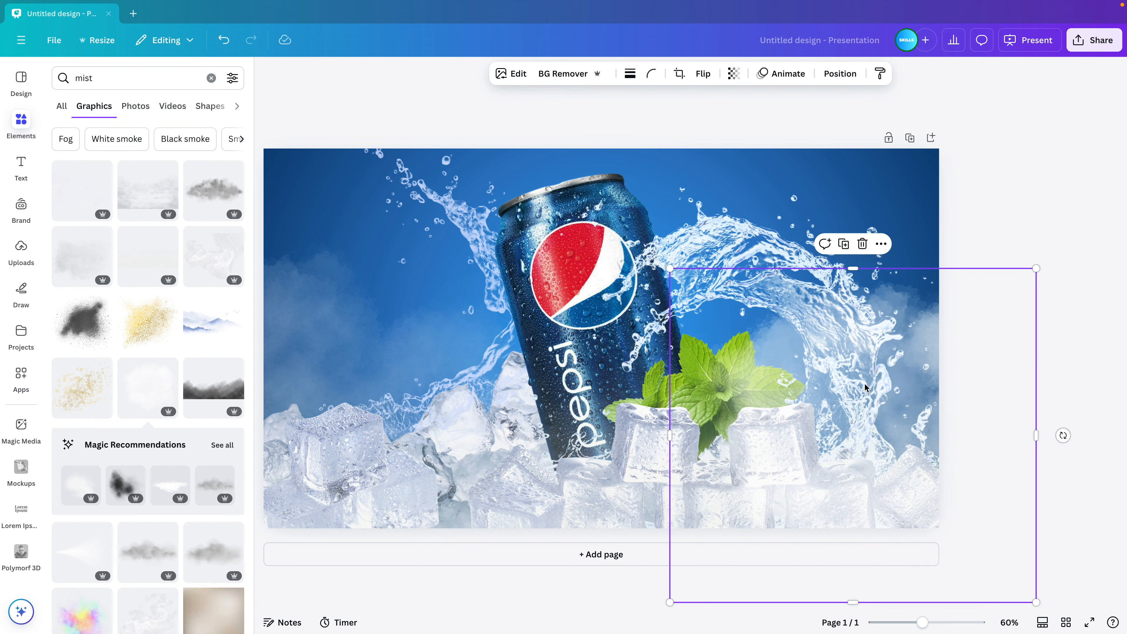
pyautogui.moveTo(862, 386); pyautogui.dragTo(901, 386)
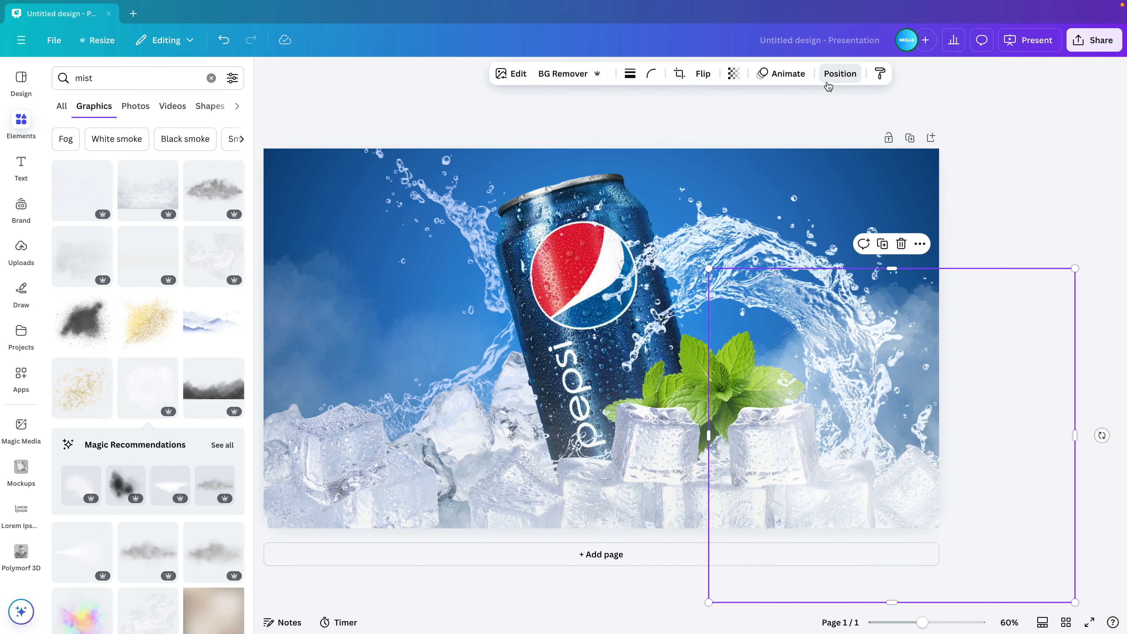
# - Move the cloud-like mist layer directly above the blue background and set its transparency to 66
pyautogui.click(840, 73)
pyautogui.moveTo(186, 179); pyautogui.dragTo(162, 572)
pyautogui.click(732, 76)
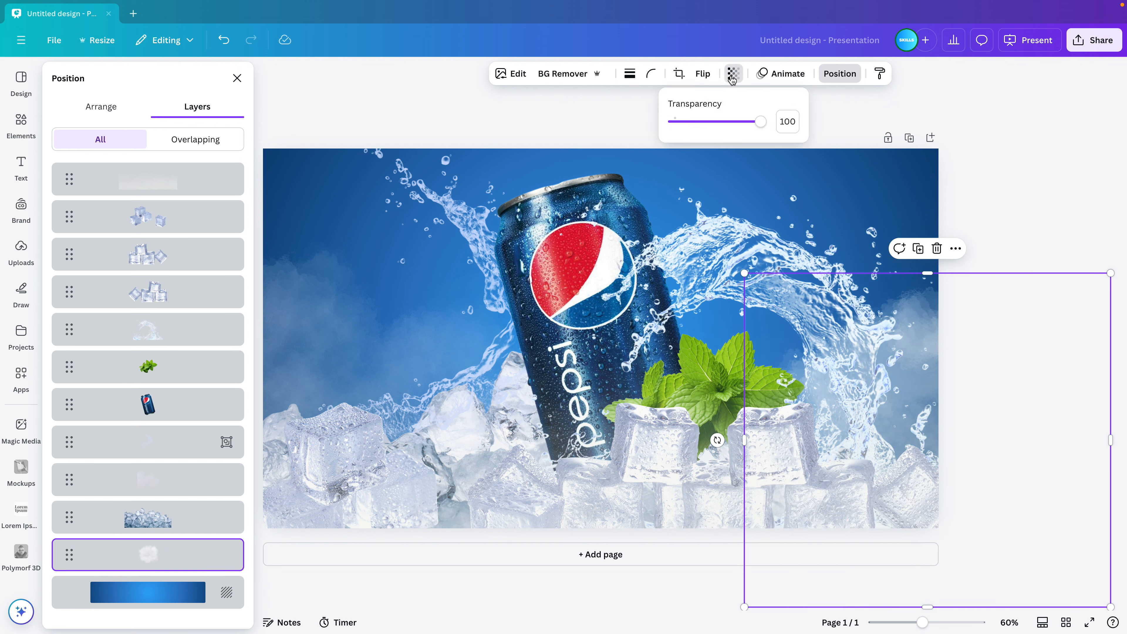
pyautogui.moveTo(750, 123)
pyautogui.mouseDown()
pyautogui.moveTo(723, 121)
pyautogui.moveTo(734, 126)
pyautogui.mouseUp()
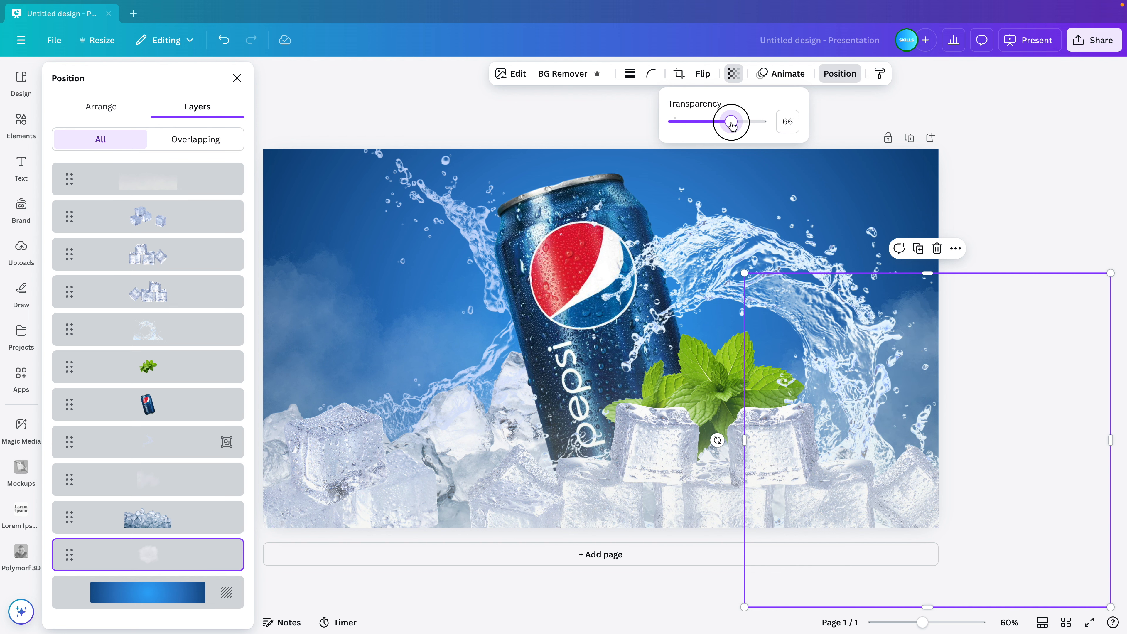
pyautogui.click(1108, 188)
pyautogui.click(1067, 202)
pyautogui.scroll(-3, 958, 221)
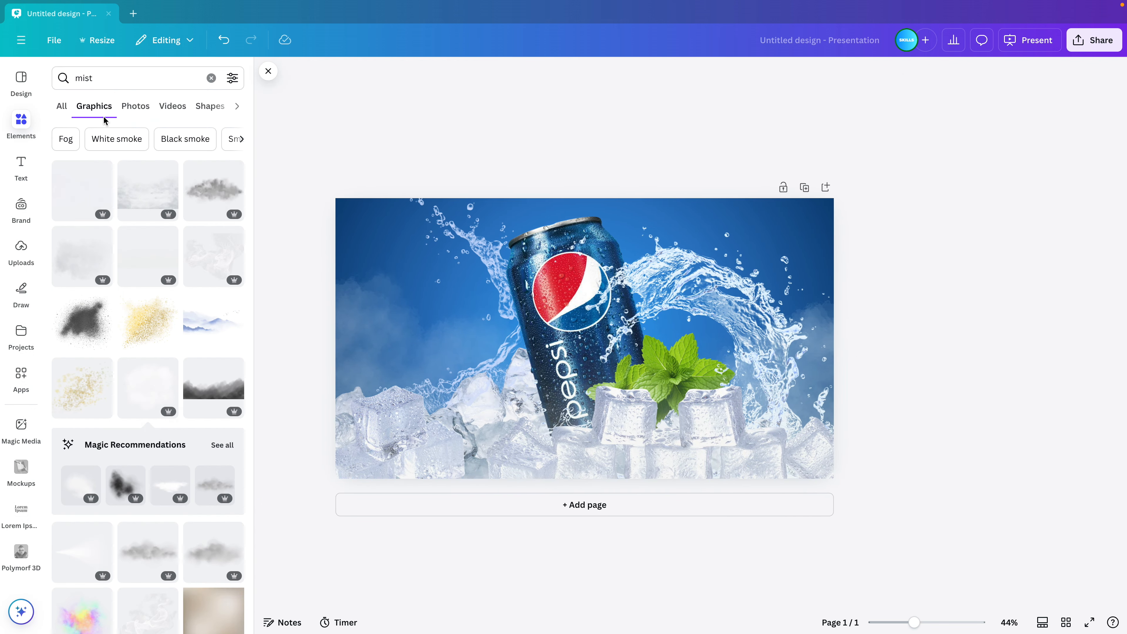
# - Add a title reading "PEPSI" and enlarge it to size 460 so it spans the page width
pyautogui.click(268, 72)
pyautogui.click(33, 164)
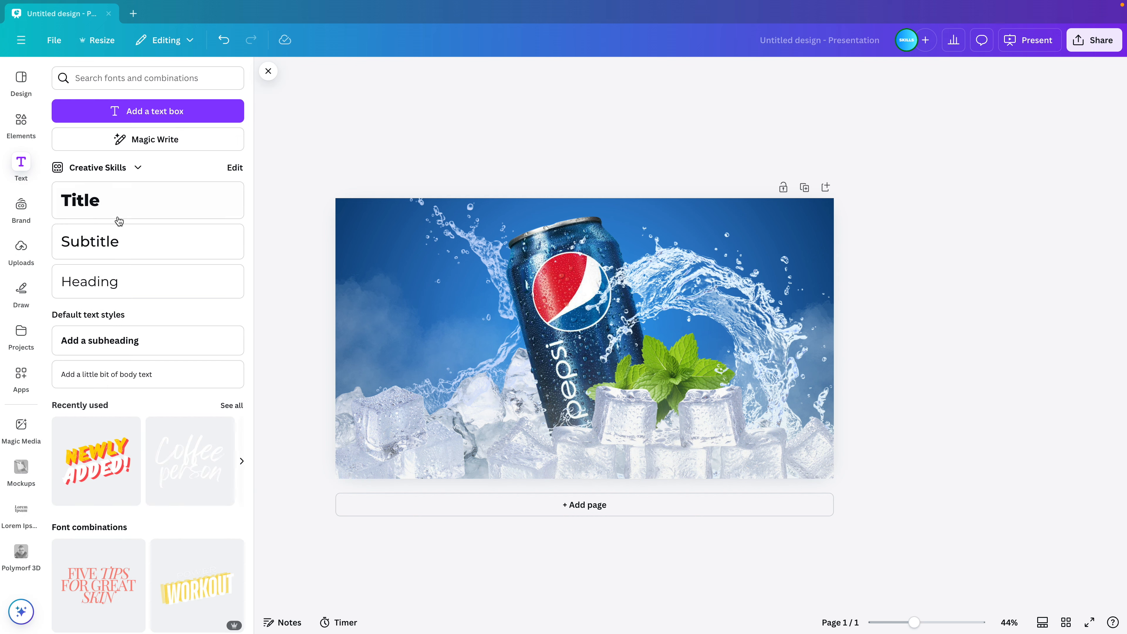
pyautogui.click(110, 204)
pyautogui.write('PIE')
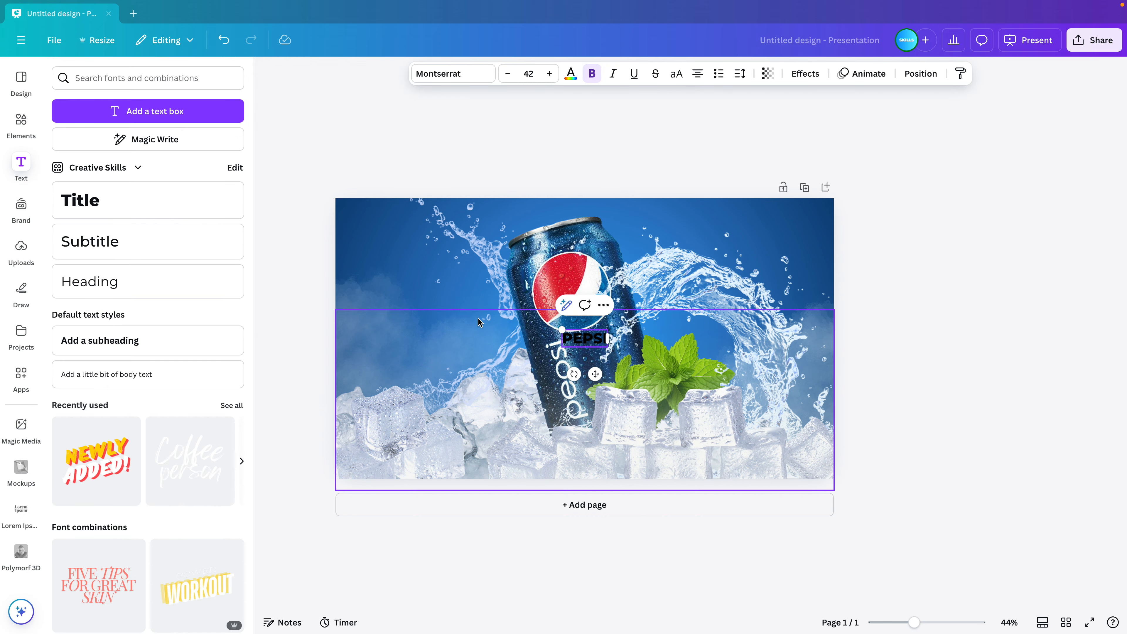
pyautogui.moveTo(562, 329); pyautogui.dragTo(335, 243)
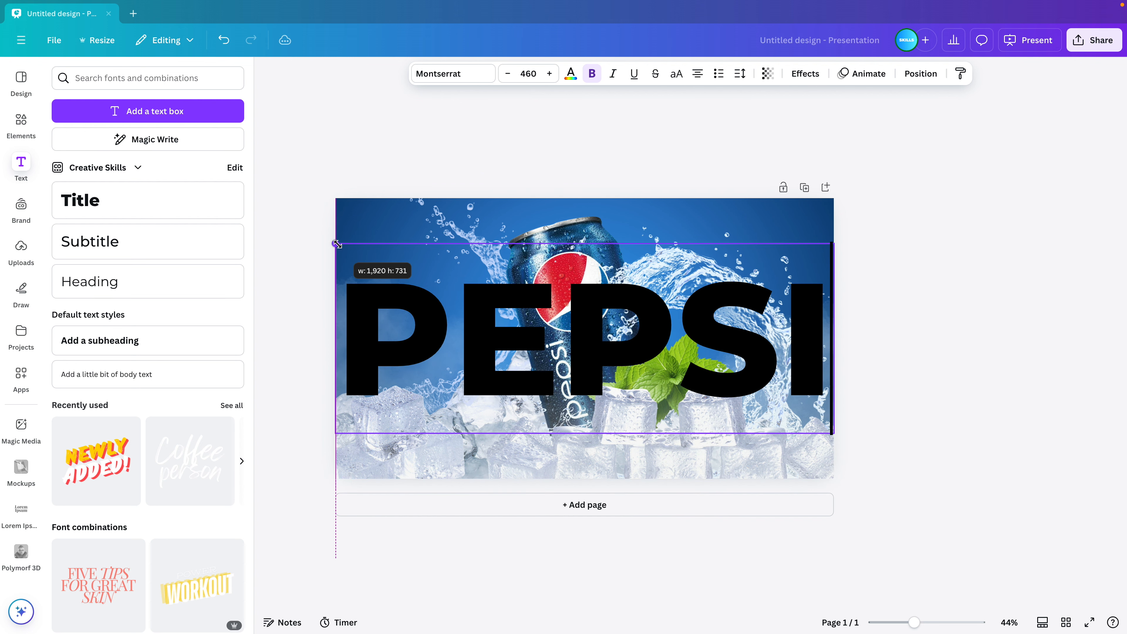
# - Set the PEPSI text in Montserrat Black and color it white
pyautogui.click(457, 74)
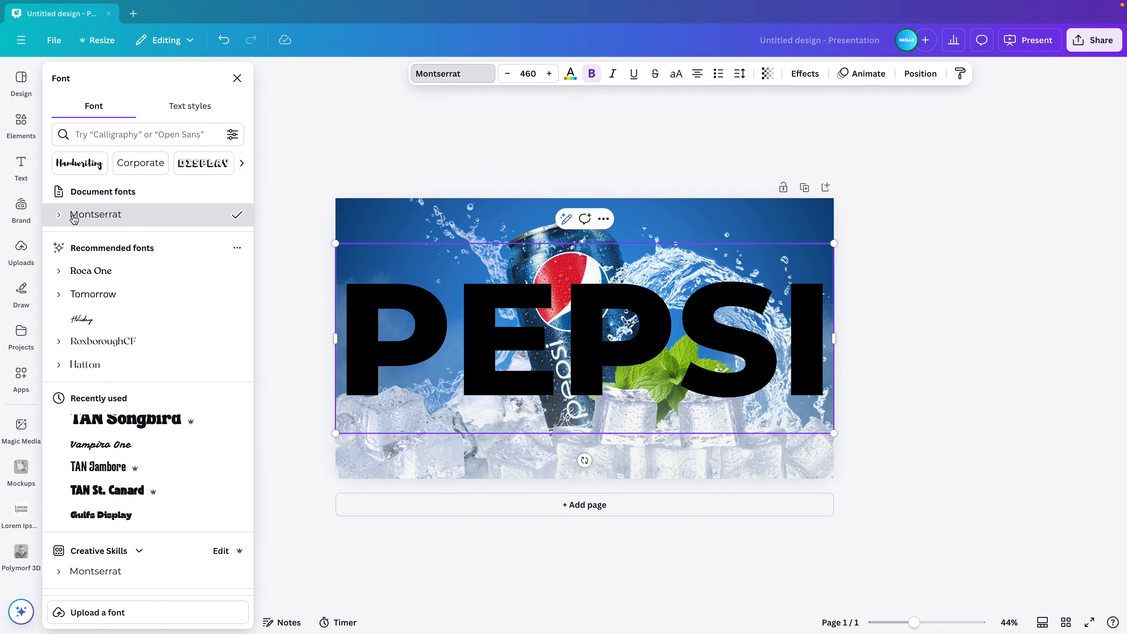
pyautogui.click(59, 215)
pyautogui.click(111, 425)
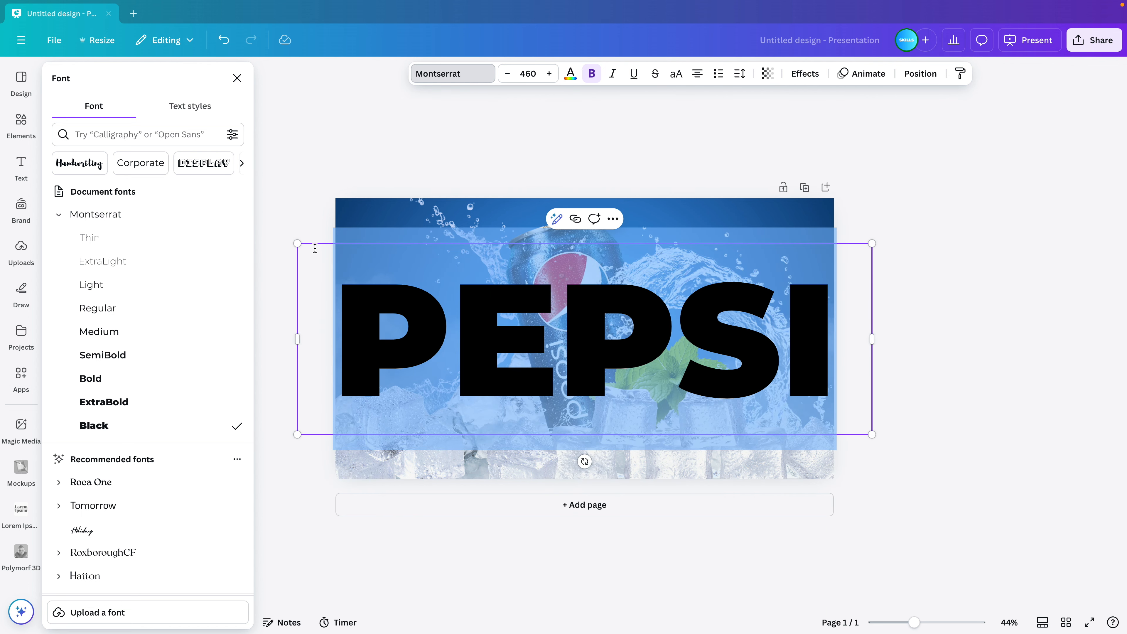
pyautogui.click(304, 216)
pyautogui.click(373, 315)
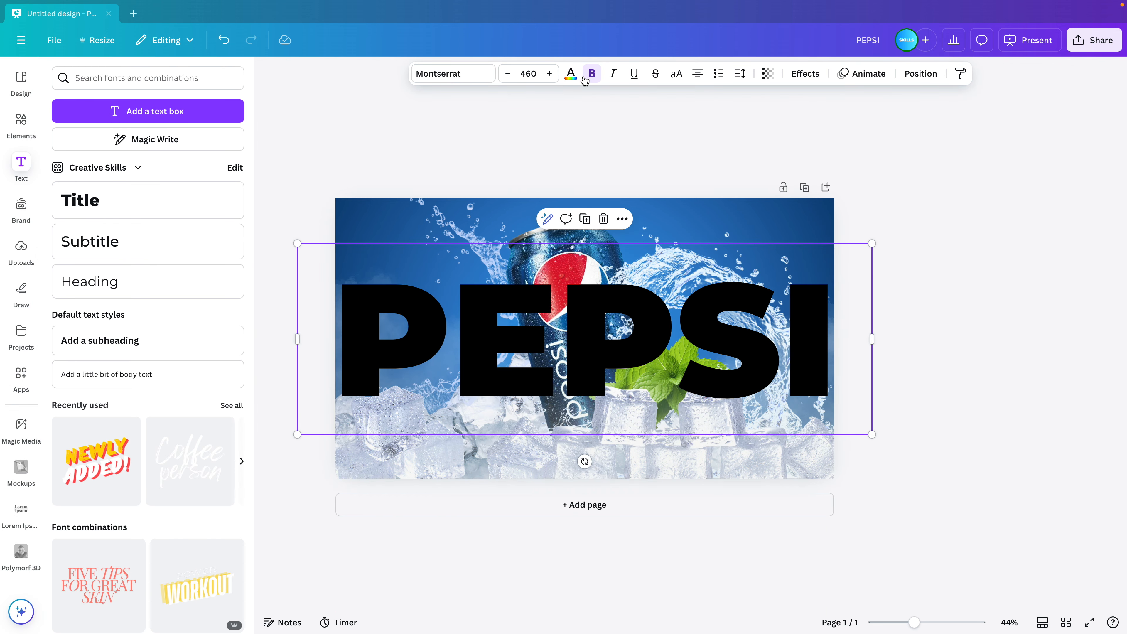
pyautogui.click(571, 73)
pyautogui.click(108, 369)
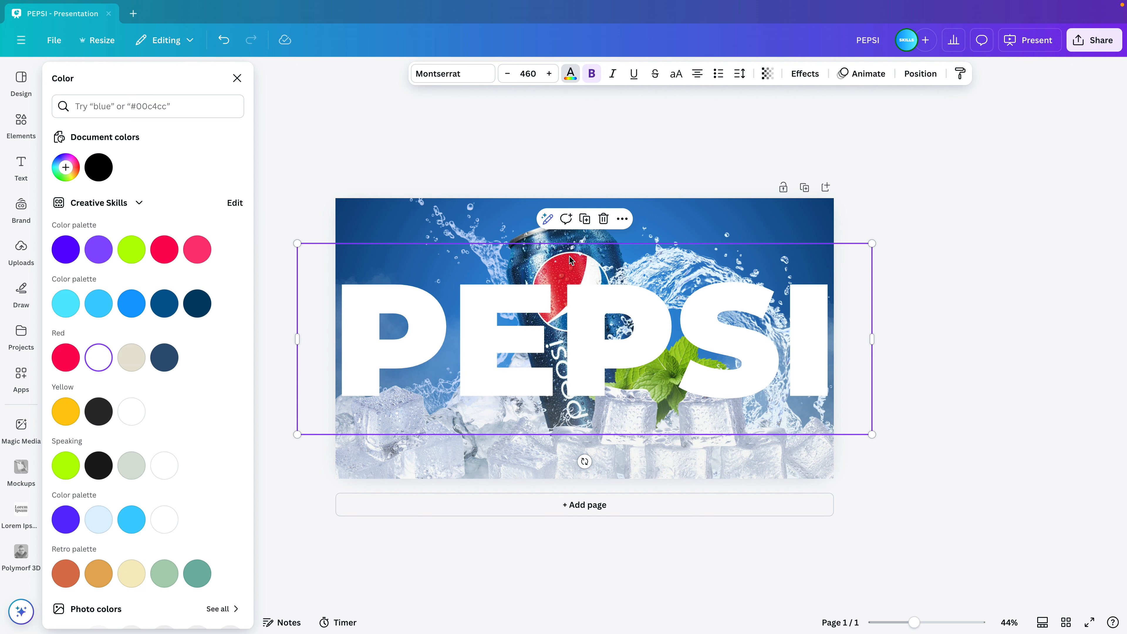
# - Enlarge the PEPSI text to size 475, raise it to the page's upper half, and narrow its text box around the letters
pyautogui.moveTo(872, 430); pyautogui.dragTo(890, 377)
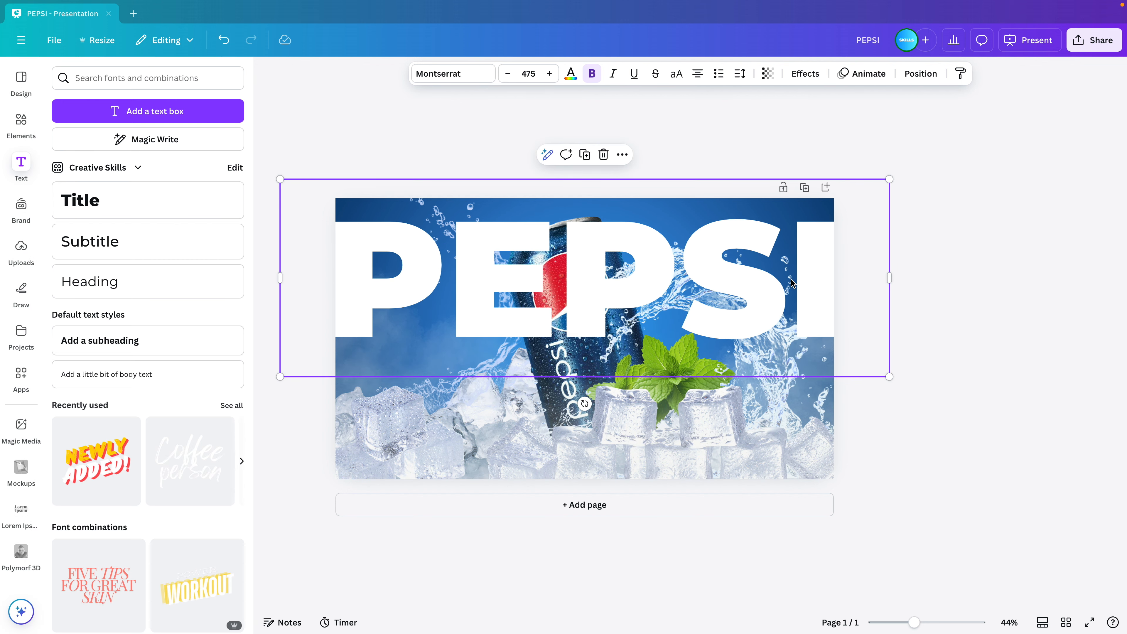
pyautogui.moveTo(892, 275); pyautogui.dragTo(853, 275)
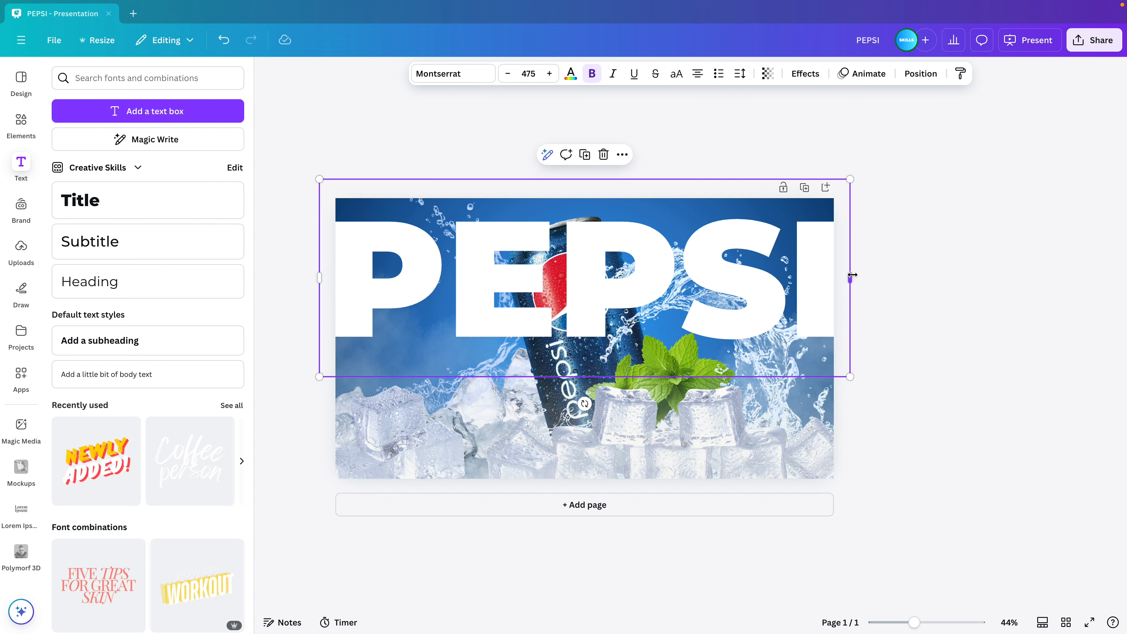
# - Make the PEPSI text mostly transparent and move its layer behind the can, splashes and ice
pyautogui.click(767, 73)
pyautogui.moveTo(798, 121); pyautogui.dragTo(735, 125)
pyautogui.click(911, 73)
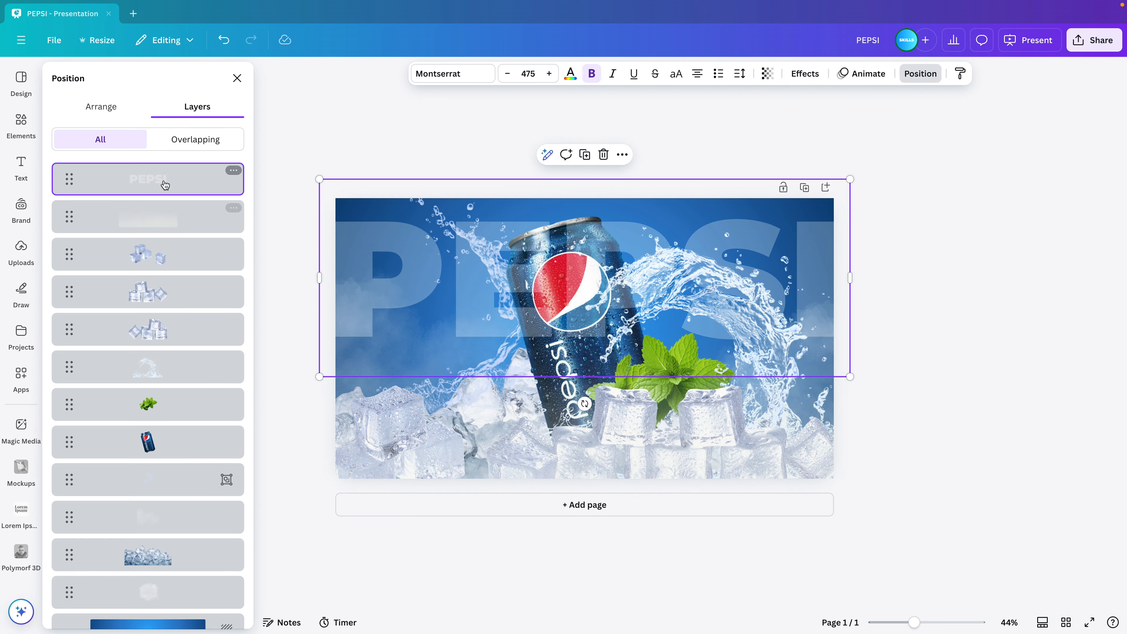
pyautogui.moveTo(163, 180); pyautogui.dragTo(166, 585)
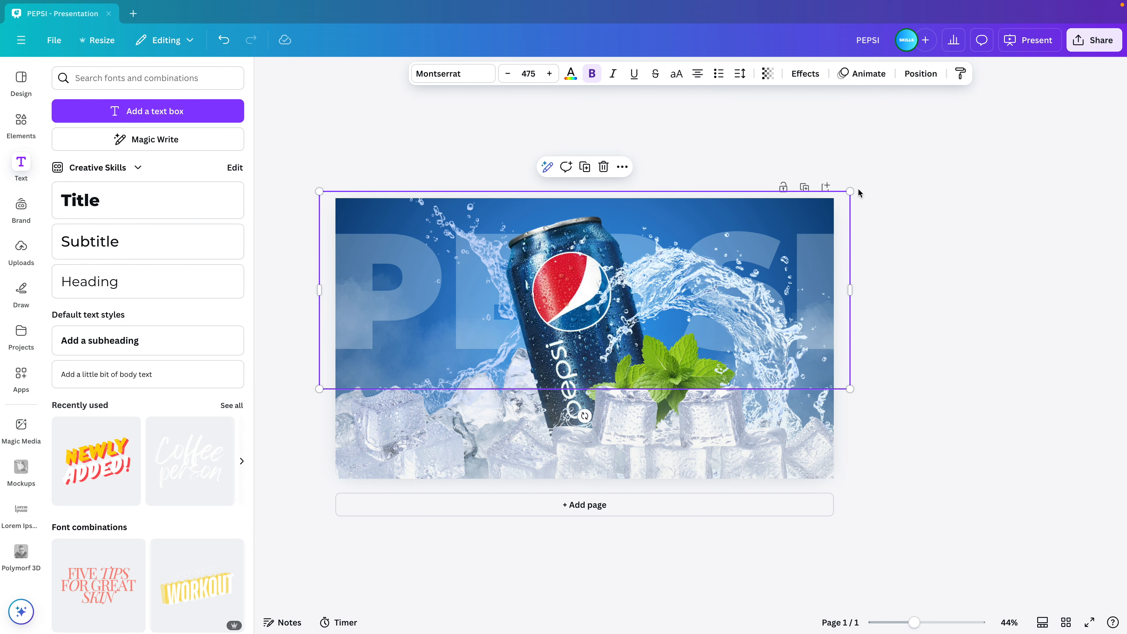
# - Enlarge the PEPSI text to size 489, centered horizontally on the page, and check the design in full screen
pyautogui.moveTo(858, 192); pyautogui.dragTo(861, 193)
pyautogui.moveTo(821, 226)
pyautogui.mouseDown()
pyautogui.moveTo(821, 195)
pyautogui.moveTo(819, 229)
pyautogui.mouseUp()
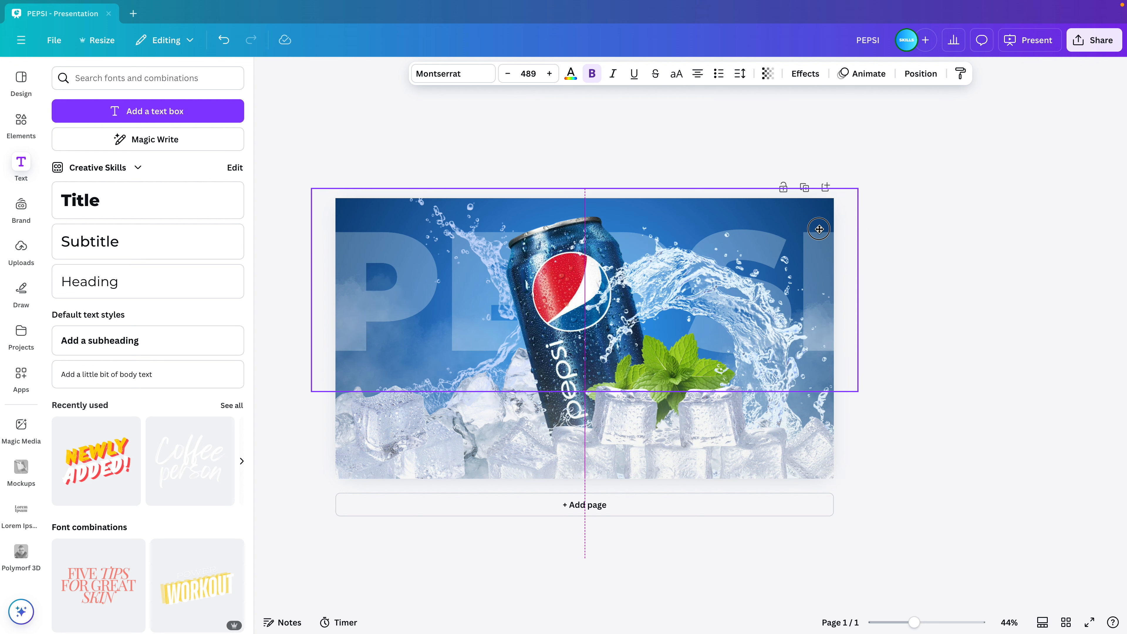
pyautogui.click(979, 260)
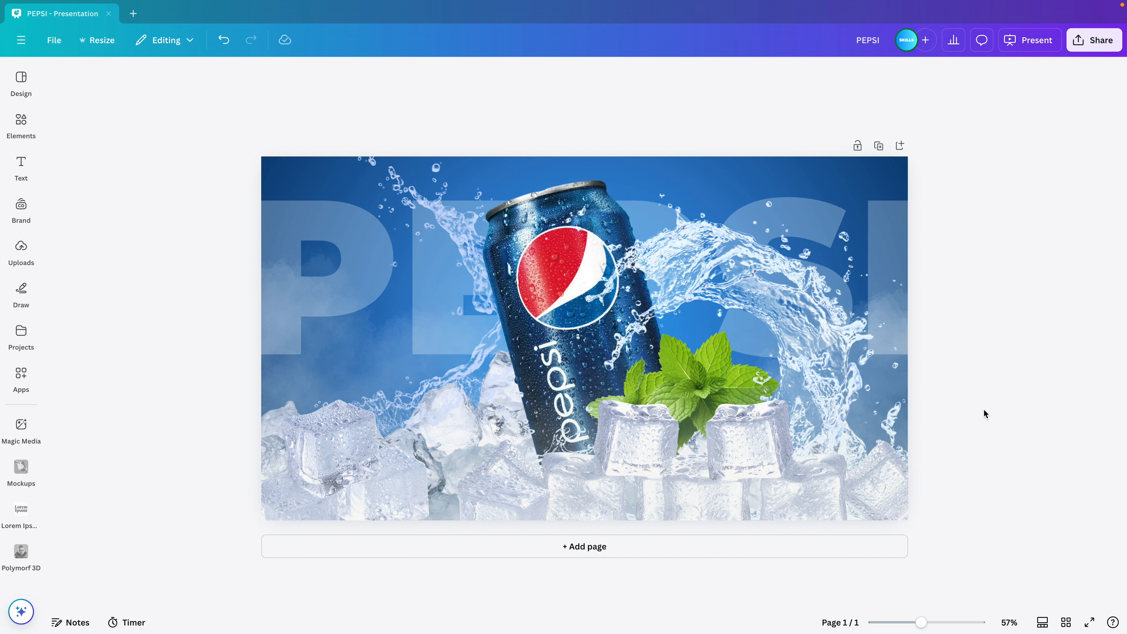
pyautogui.click(1089, 622)
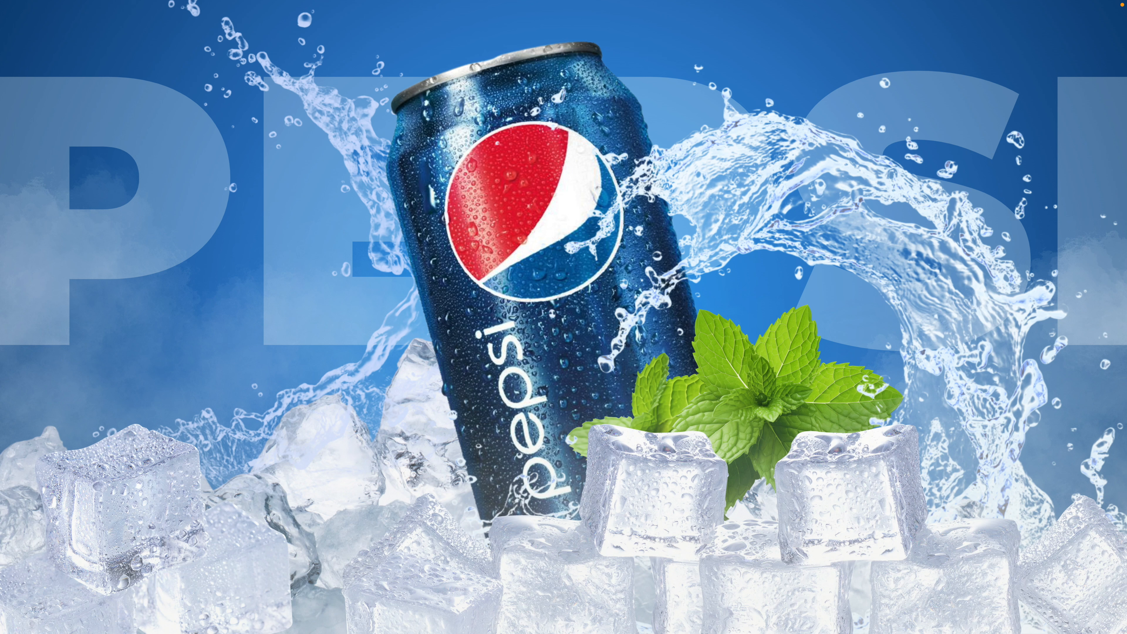
pyautogui.press('Escape')
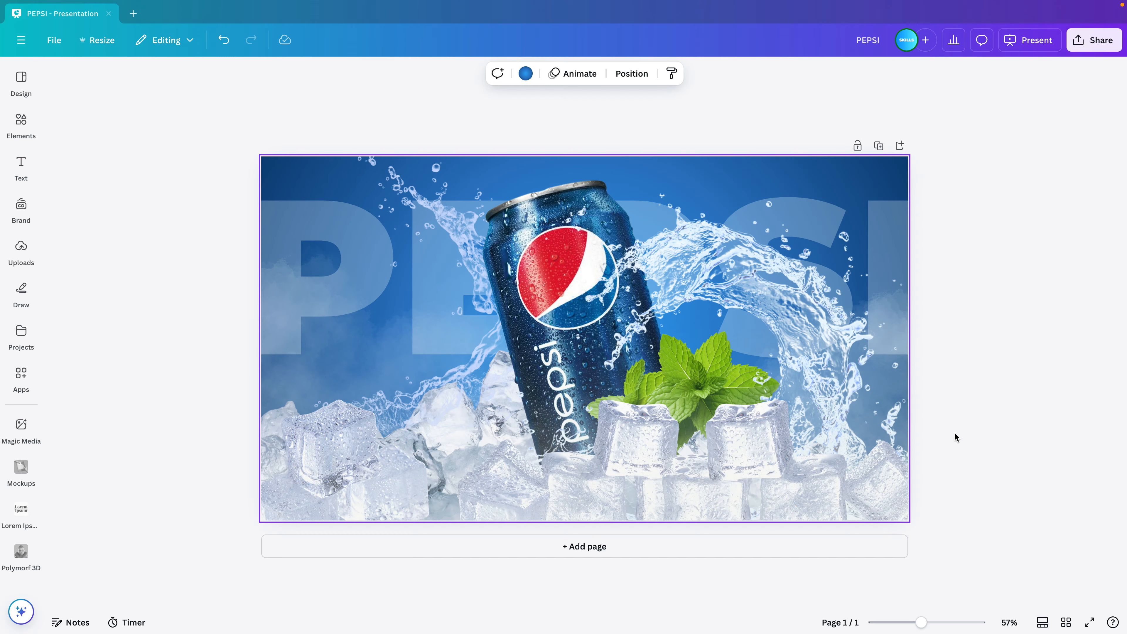
# - Show the page thumbnails, duplicate the design twice to make three pages, and go to page 3
pyautogui.click(1042, 622)
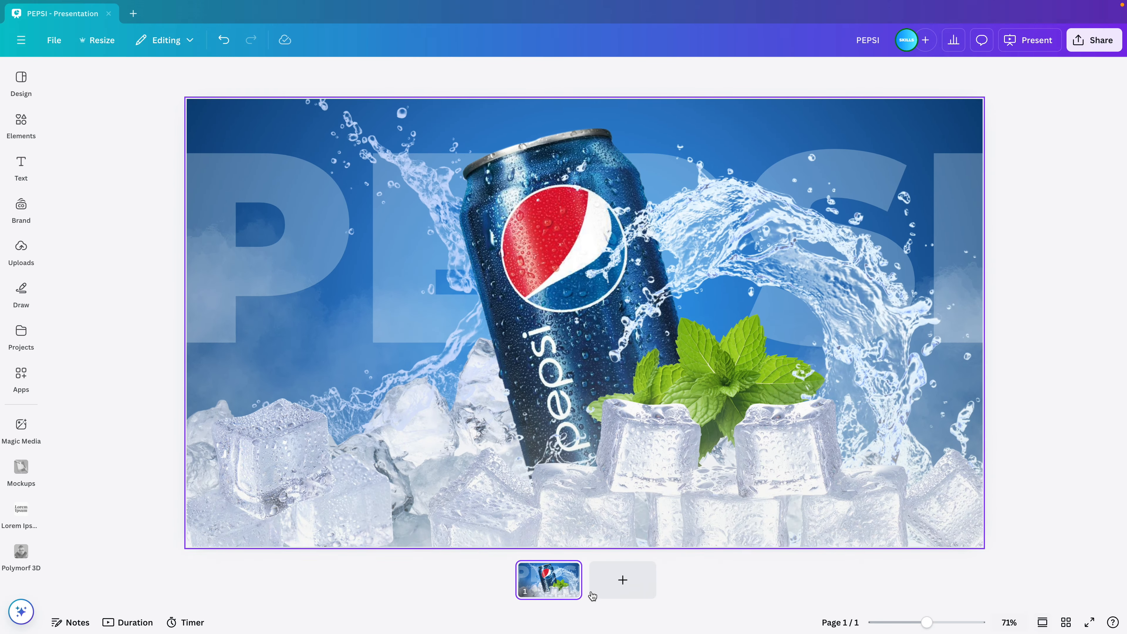
pyautogui.hotkey('ctrl', 'd')
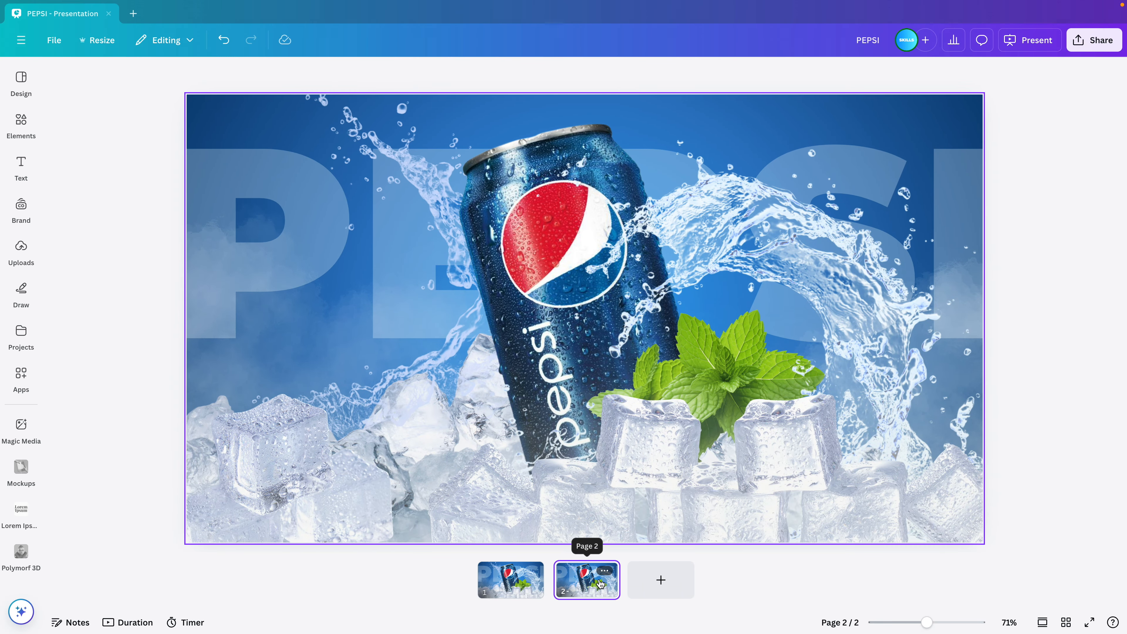
pyautogui.click(515, 584)
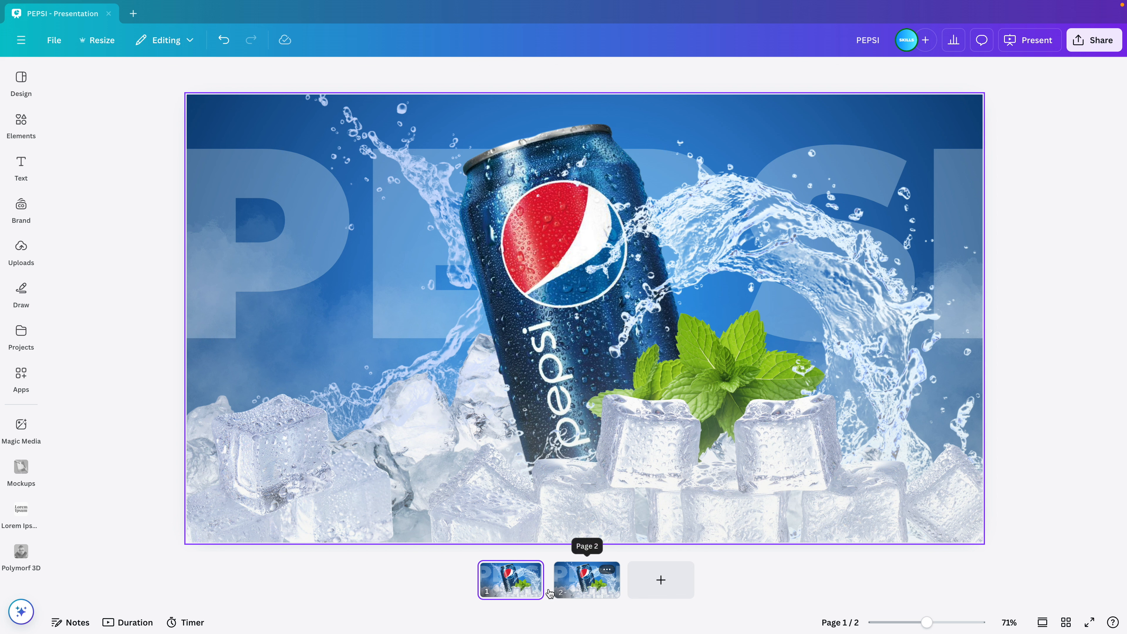
pyautogui.click(589, 595)
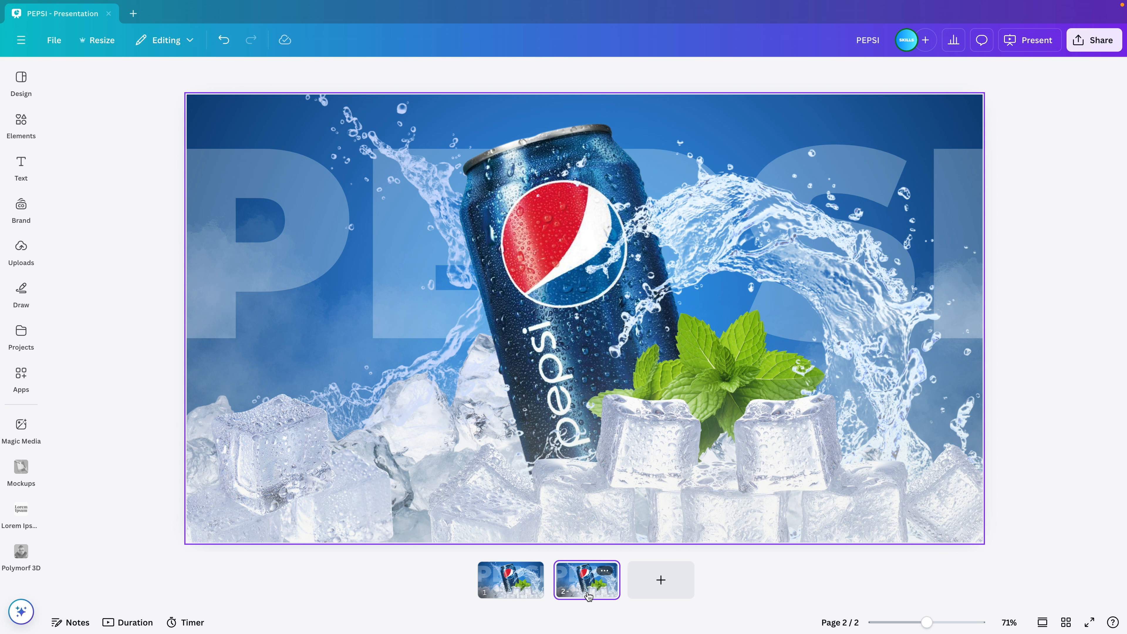
pyautogui.hotkey('ctrl', 'd')
pyautogui.click(537, 588)
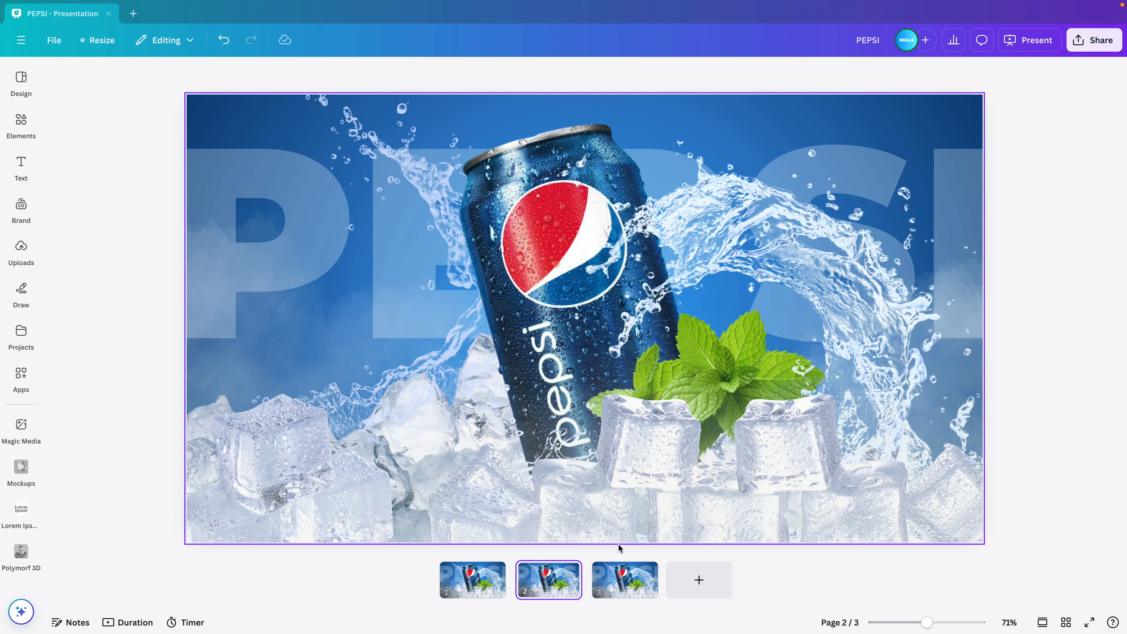
pyautogui.click(622, 583)
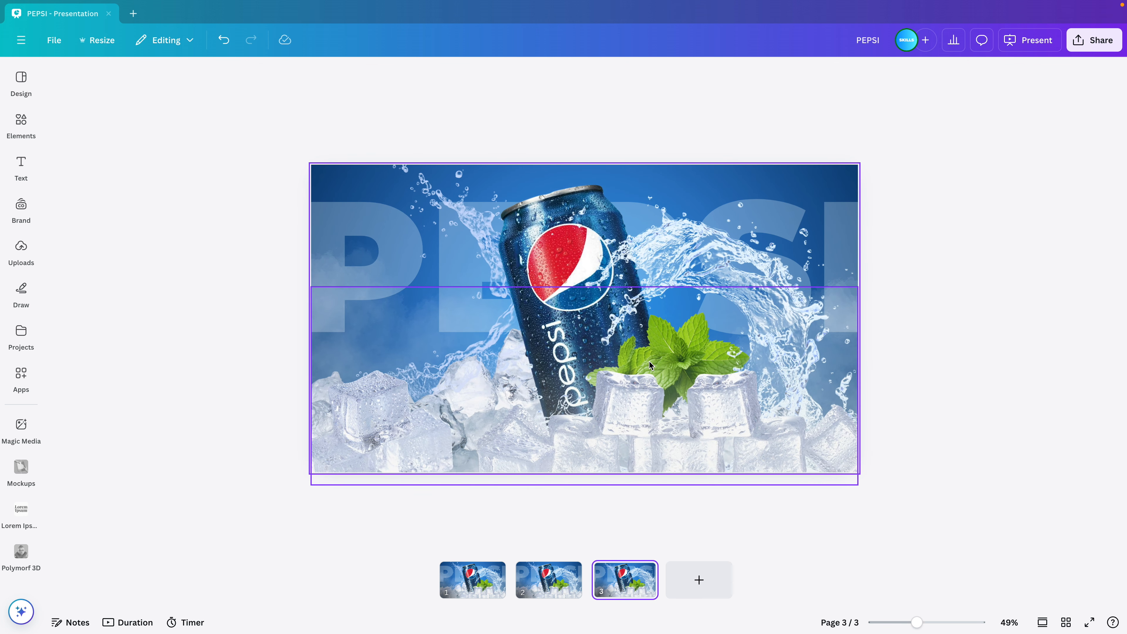
# - Go to page 2 and lower the foreground mist so most of it lies below the page's bottom edge
pyautogui.click(558, 595)
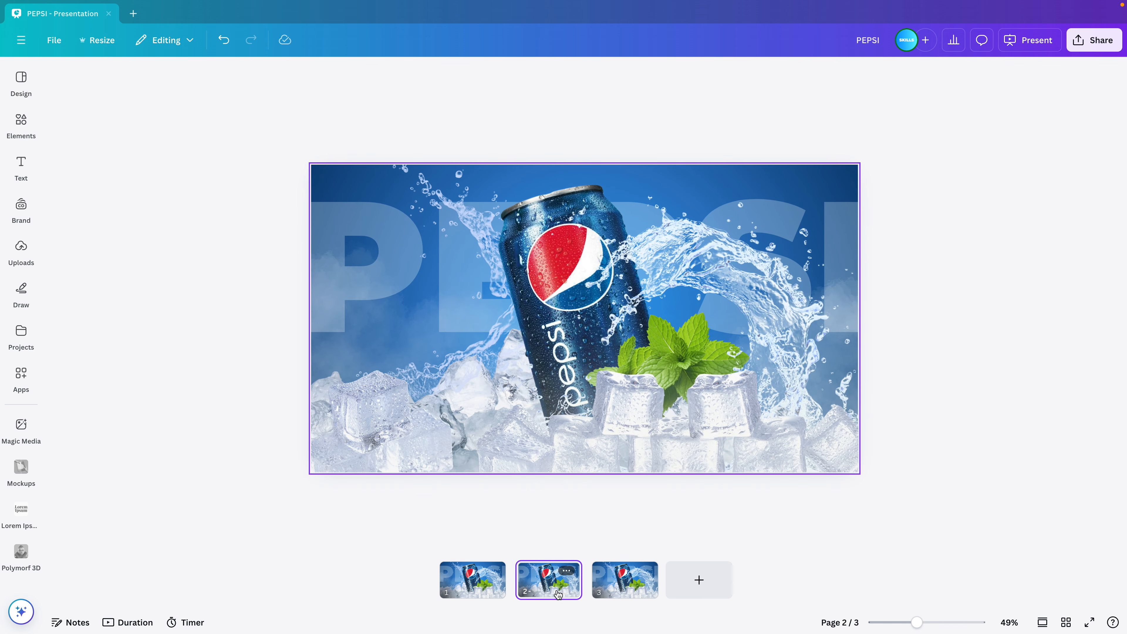
pyautogui.click(762, 402)
pyautogui.moveTo(767, 431); pyautogui.dragTo(781, 539)
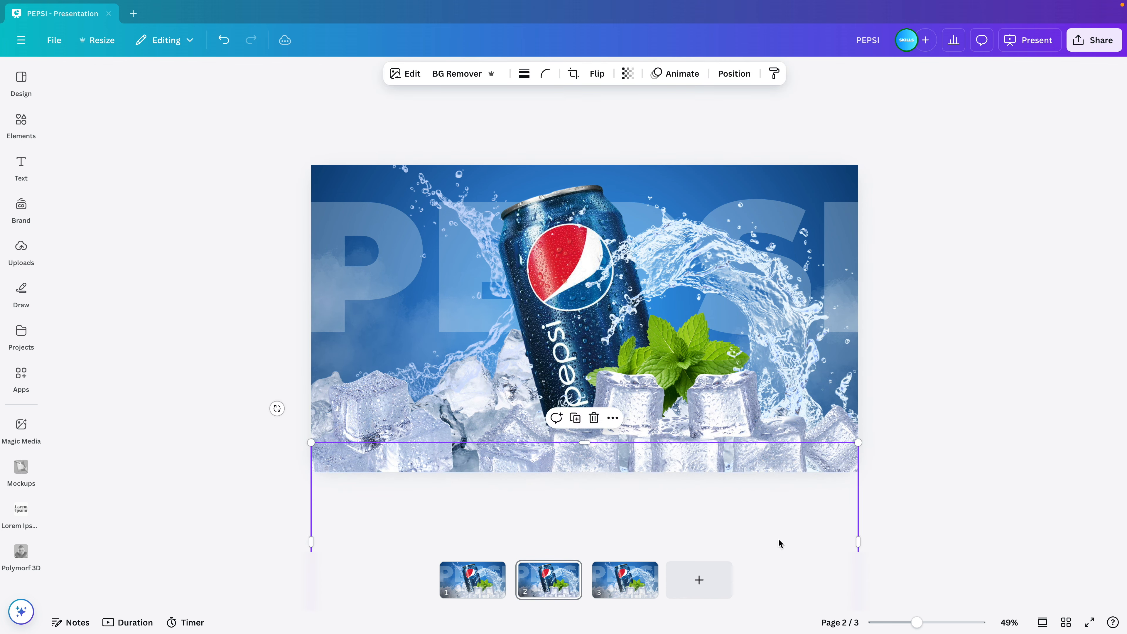
# - Shrink the two water splashes on page 2 and hide them low behind the ice cubes
pyautogui.moveTo(410, 320)
pyautogui.mouseDown()
pyautogui.moveTo(408, 353)
pyautogui.moveTo(402, 320)
pyautogui.mouseUp()
pyautogui.moveTo(594, 95); pyautogui.dragTo(563, 427)
pyautogui.click(728, 256)
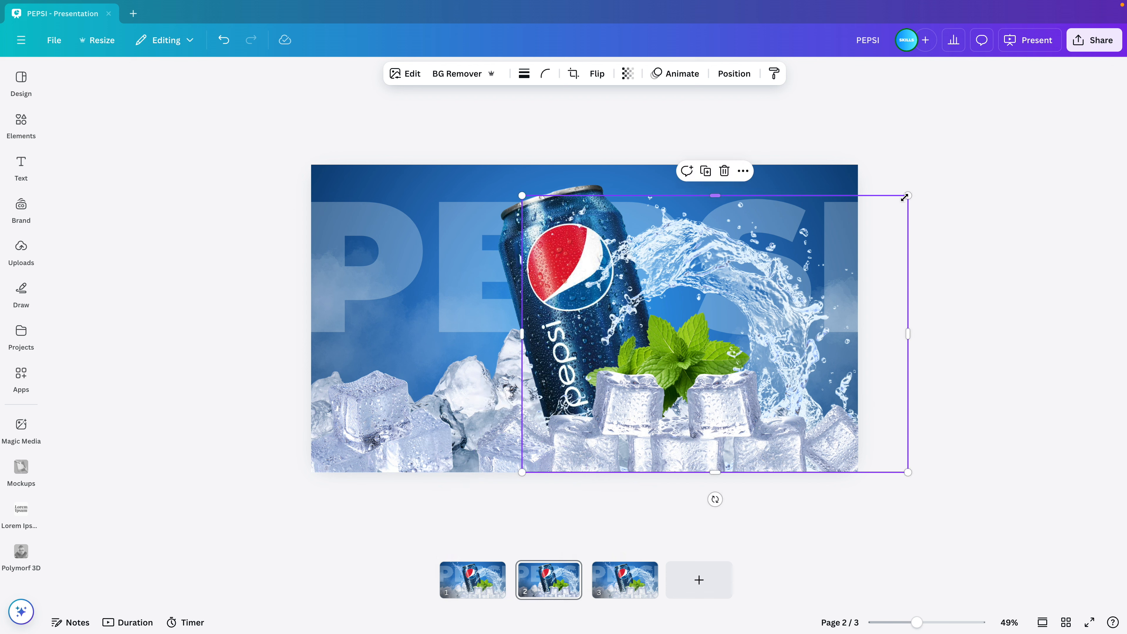
pyautogui.moveTo(904, 197); pyautogui.dragTo(684, 356)
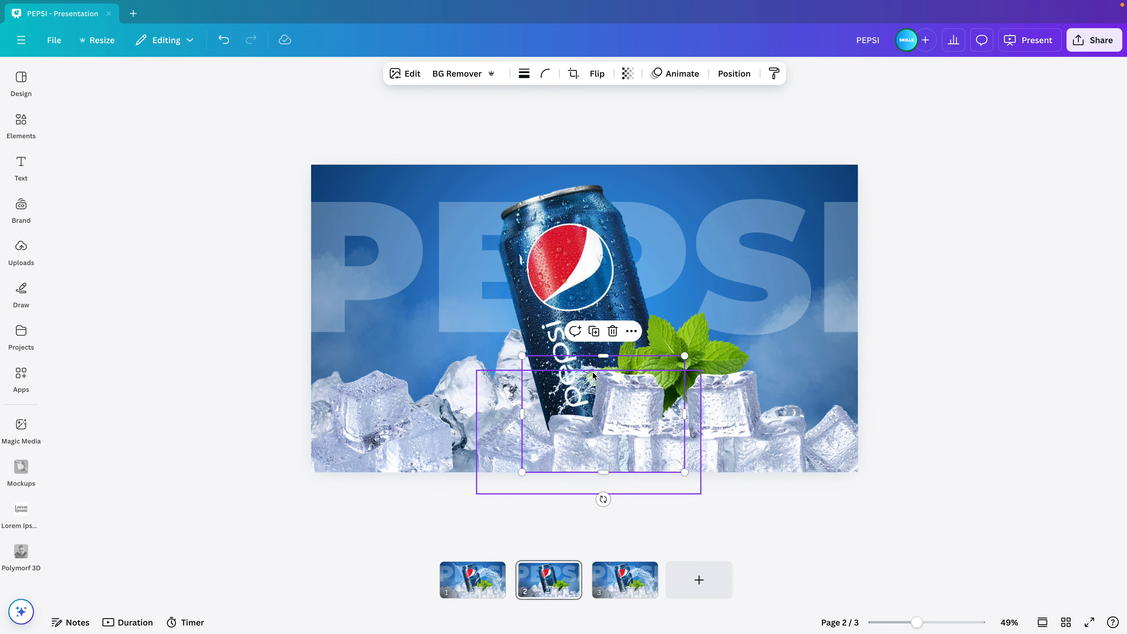
pyautogui.moveTo(592, 372); pyautogui.dragTo(677, 441)
# - Shrink the mint leaves on page 2 and lower them out of sight behind the ice
pyautogui.moveTo(693, 326)
pyautogui.mouseDown()
pyautogui.moveTo(693, 414)
pyautogui.moveTo(691, 349)
pyautogui.mouseUp()
pyautogui.moveTo(670, 305); pyautogui.dragTo(667, 364)
pyautogui.moveTo(662, 416); pyautogui.dragTo(656, 478)
# - Shrink the Pepsi can on page 2 and hide it and the left-hand mist low behind the ice
pyautogui.click(595, 227)
pyautogui.moveTo(594, 226); pyautogui.dragTo(596, 318)
pyautogui.moveTo(671, 278); pyautogui.dragTo(621, 361)
pyautogui.moveTo(579, 411); pyautogui.dragTo(589, 469)
pyautogui.moveTo(422, 343); pyautogui.dragTo(422, 489)
pyautogui.moveTo(560, 373); pyautogui.dragTo(491, 444)
pyautogui.click(831, 328)
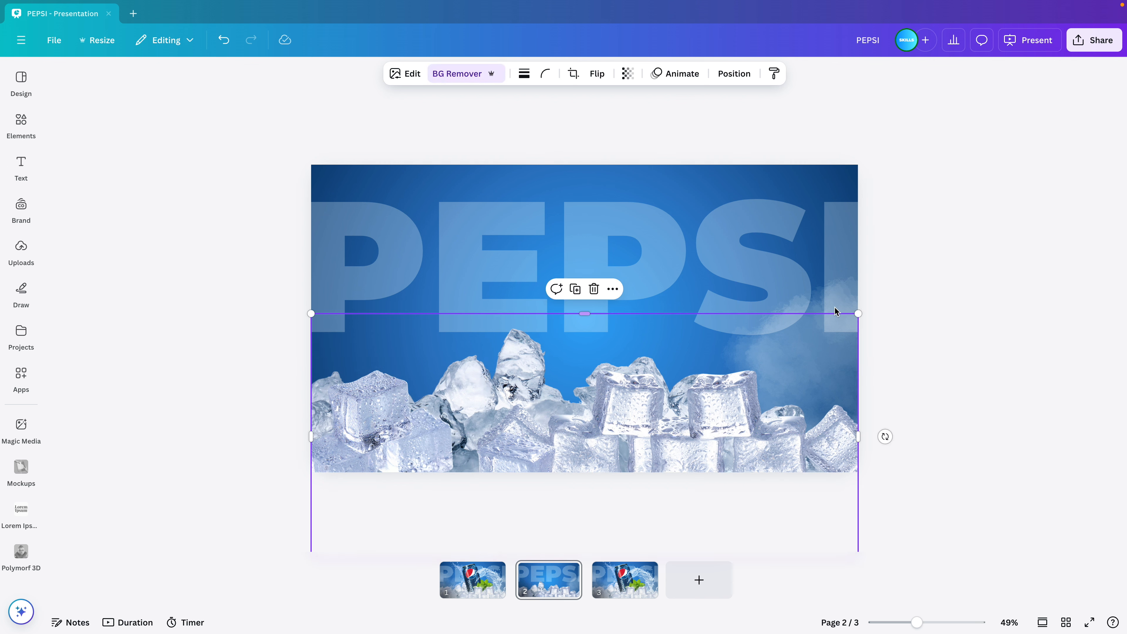
pyautogui.click(789, 296)
pyautogui.moveTo(702, 267); pyautogui.dragTo(769, 307)
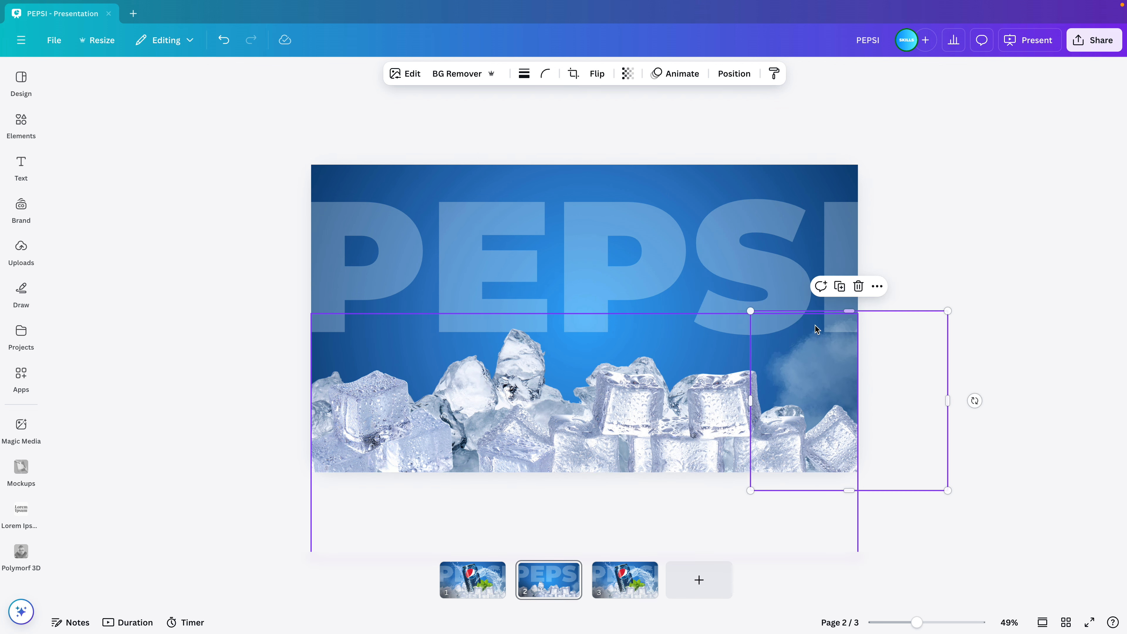
pyautogui.moveTo(830, 332); pyautogui.dragTo(971, 348)
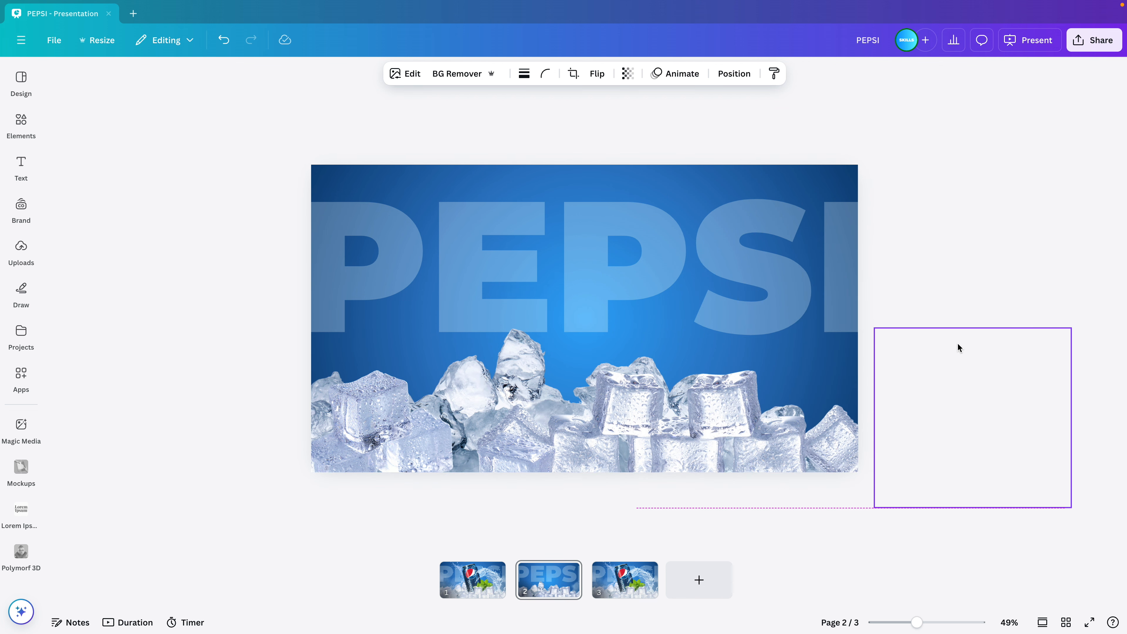
pyautogui.hotkey('ctrl', 'z')
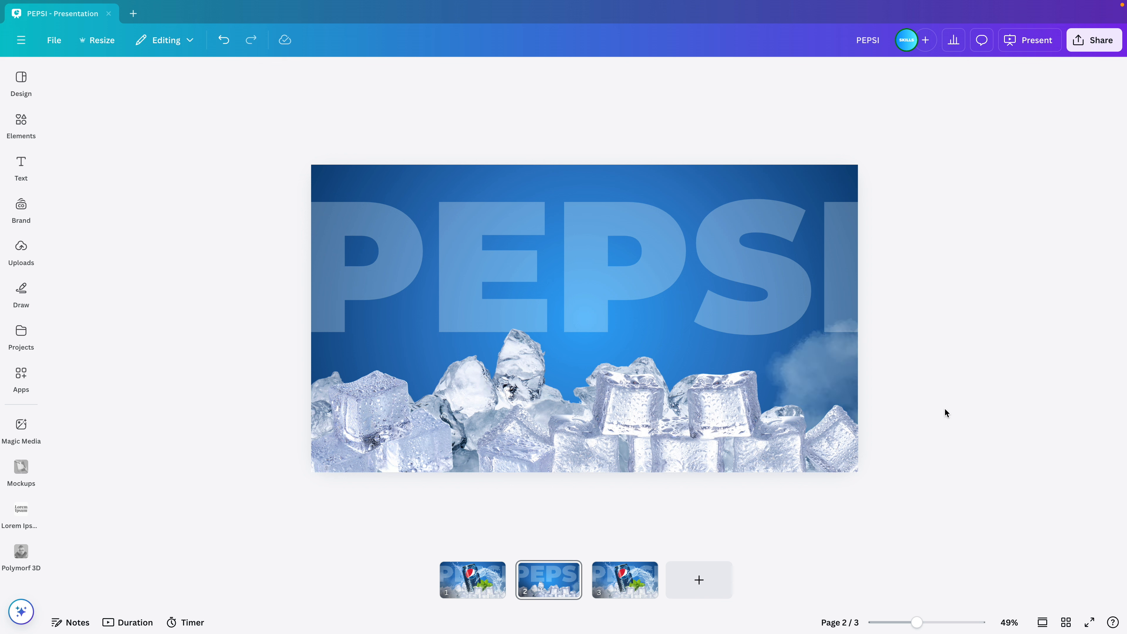
pyautogui.click(850, 334)
pyautogui.hotkey('ctrl', 'z')
# - Shrink the right-hand mist on page 2 and lower it past the page's bottom edge behind the ice
pyautogui.click(838, 328)
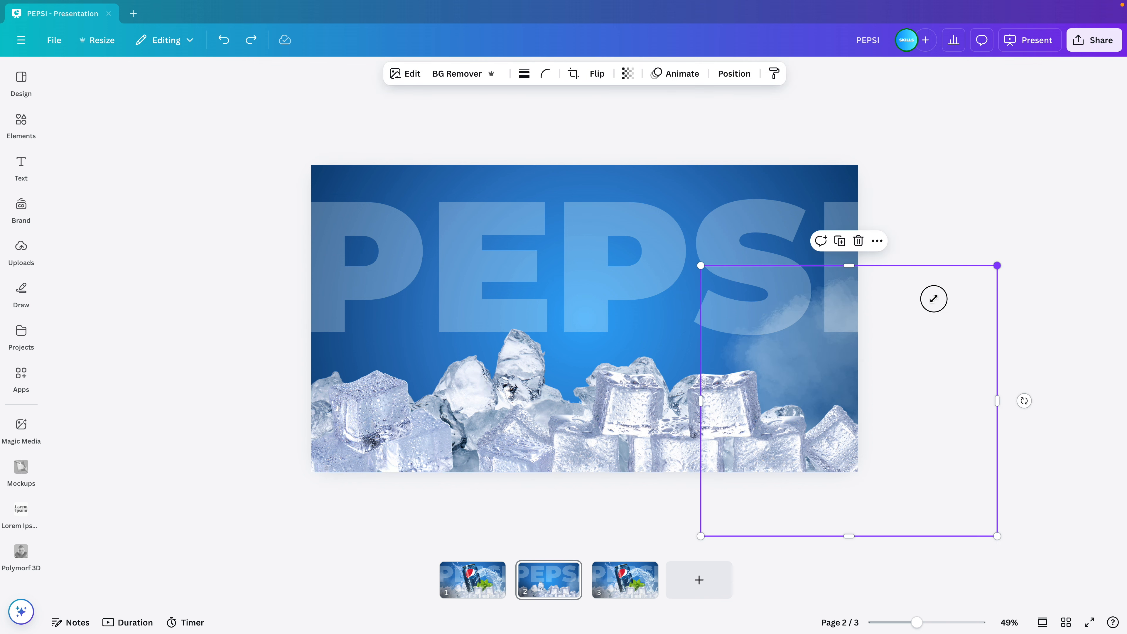
pyautogui.moveTo(998, 265); pyautogui.dragTo(924, 332)
pyautogui.moveTo(849, 350); pyautogui.dragTo(791, 478)
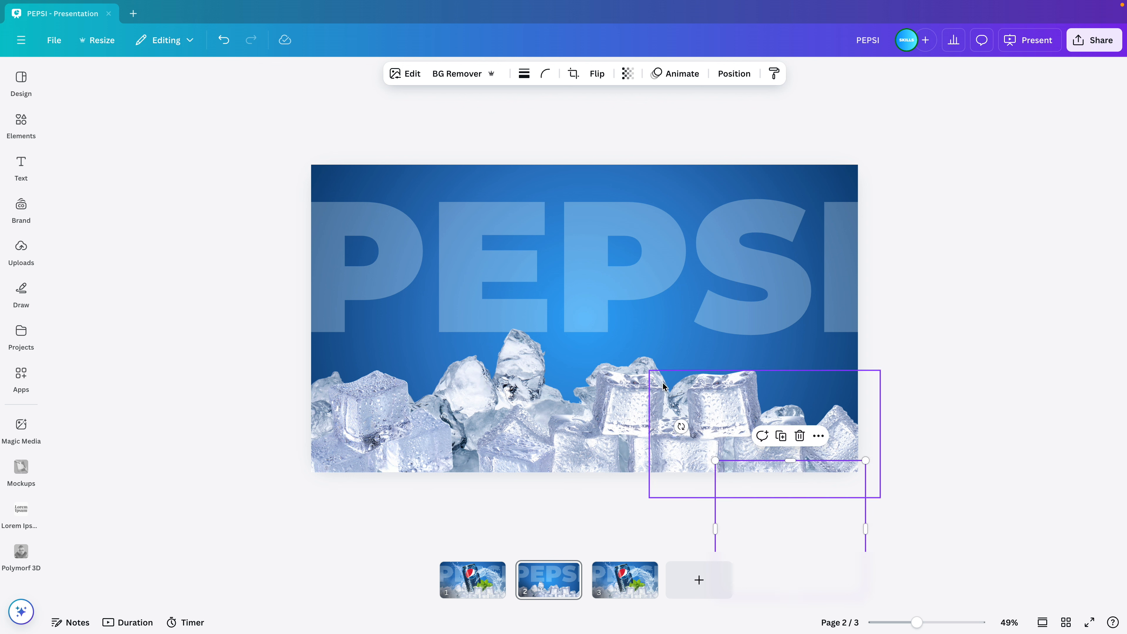
# - Shrink the three front ice cube images together and lower both them and the ice background on page 2
pyautogui.click(462, 396)
pyautogui.keyDown('shift'); pyautogui.click(613, 395); pyautogui.keyUp('shift')
pyautogui.keyDown('shift'); pyautogui.click(733, 396); pyautogui.keyUp('shift')
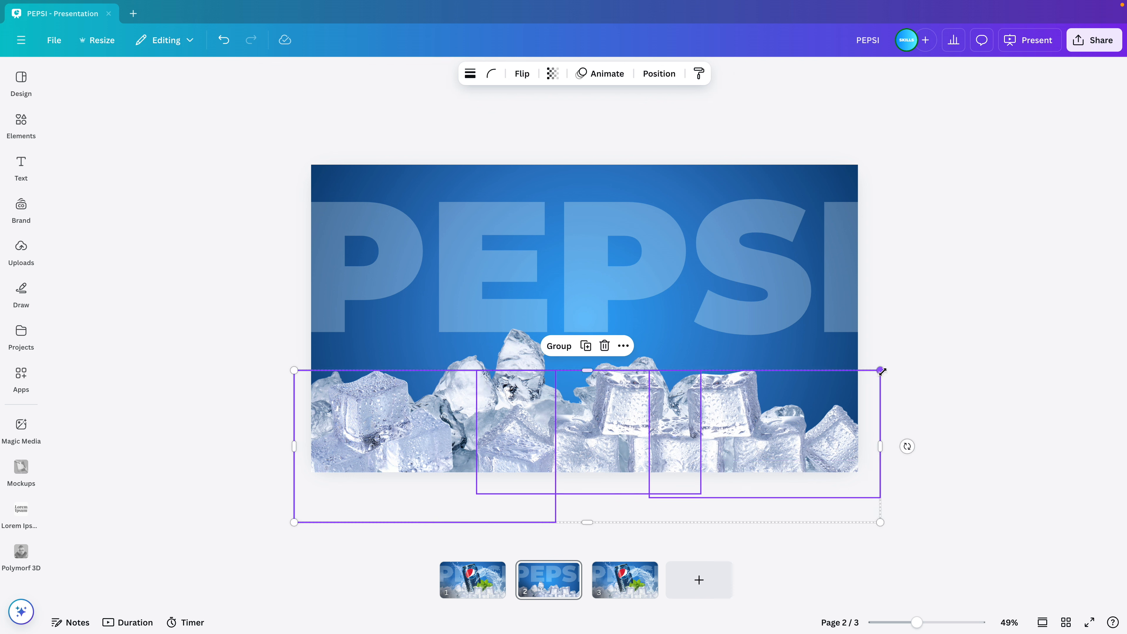
pyautogui.moveTo(881, 371); pyautogui.dragTo(835, 383)
pyautogui.moveTo(710, 420); pyautogui.dragTo(706, 439)
pyautogui.moveTo(672, 369); pyautogui.dragTo(675, 397)
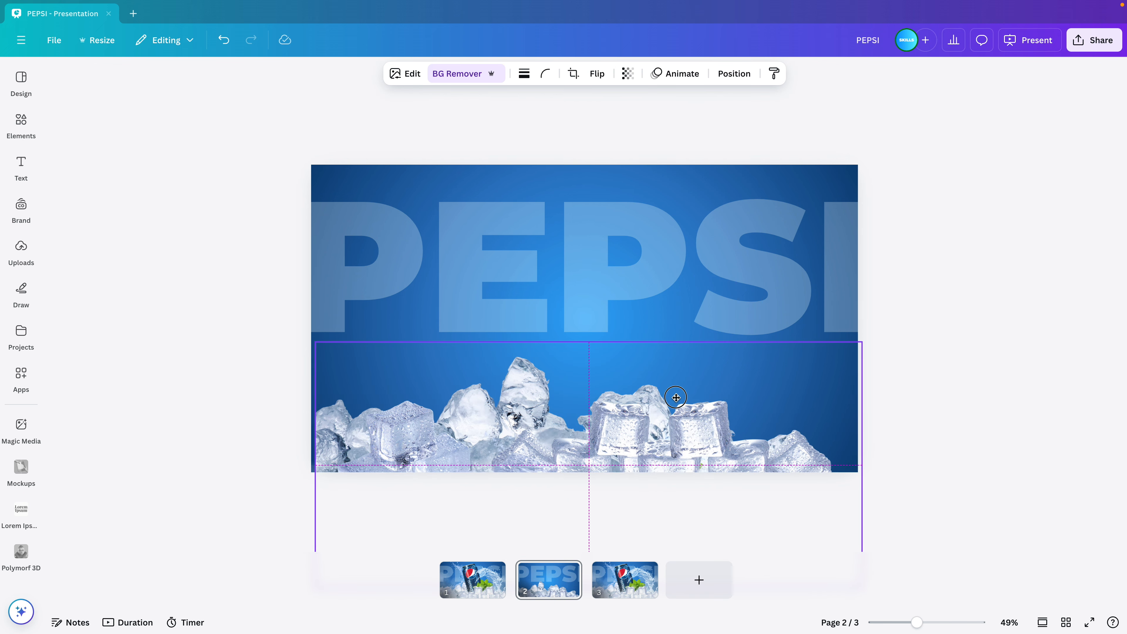
# - Lower the PEPSI text out of sight behind the ice and shift the ice pieces to fill page 2's full bottom width
pyautogui.click(772, 208)
pyautogui.moveTo(772, 214); pyautogui.dragTo(751, 426)
pyautogui.click(773, 314)
pyautogui.click(795, 449)
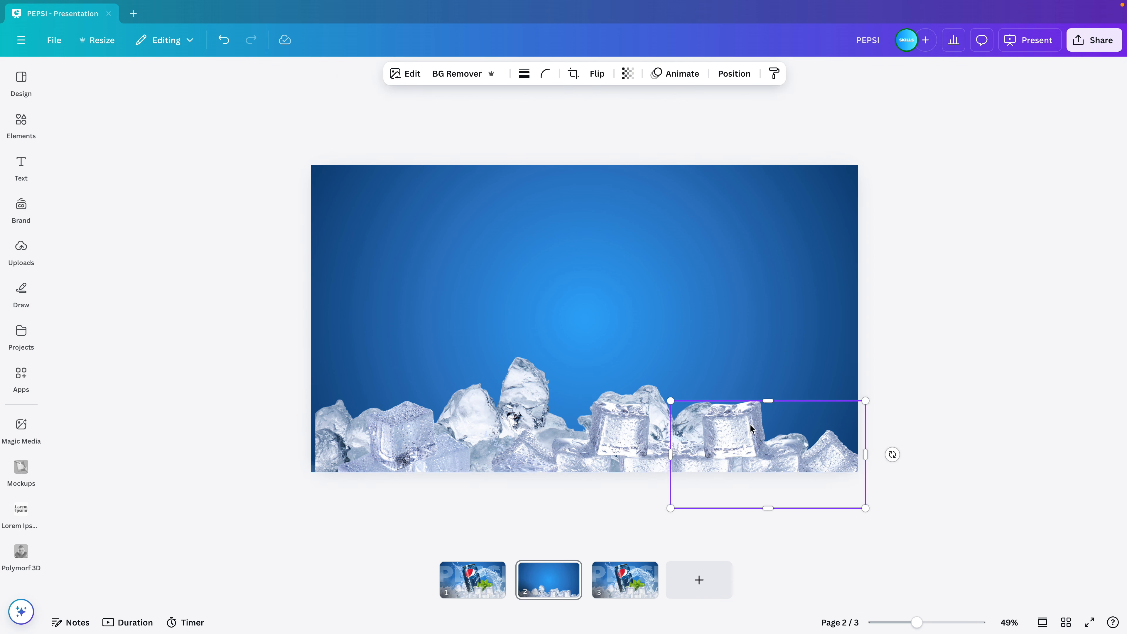
pyautogui.moveTo(325, 518); pyautogui.dragTo(325, 417)
pyautogui.click(918, 362)
pyautogui.scroll(2, 919, 362)
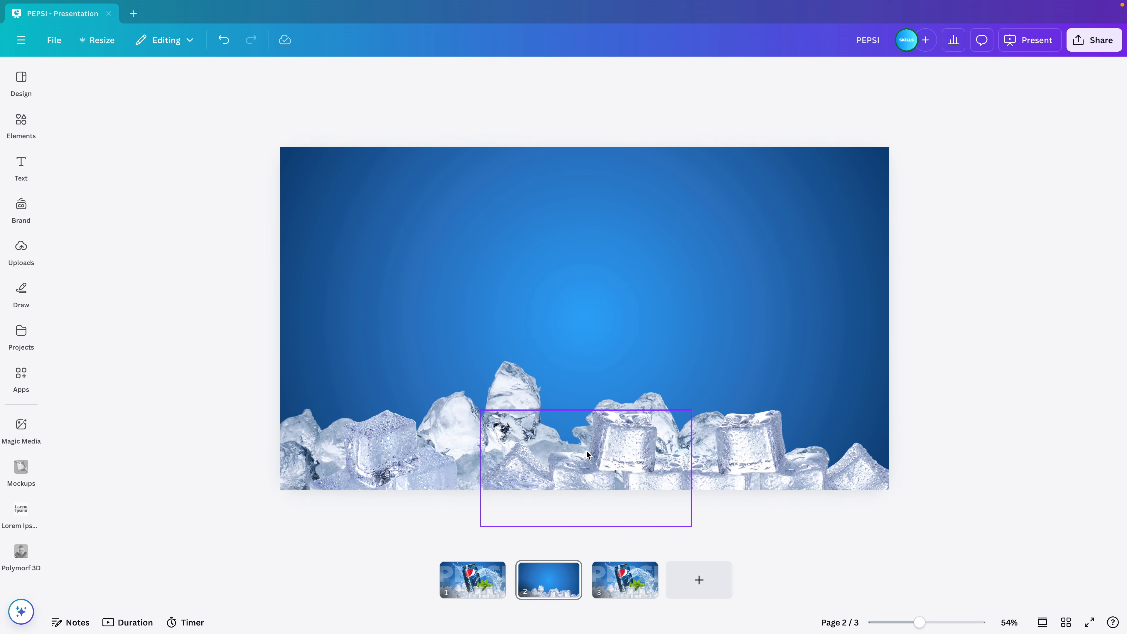
# - Add a Match & Move transition between pages 2 and 3 with a duration of 2 seconds
pyautogui.click(590, 587)
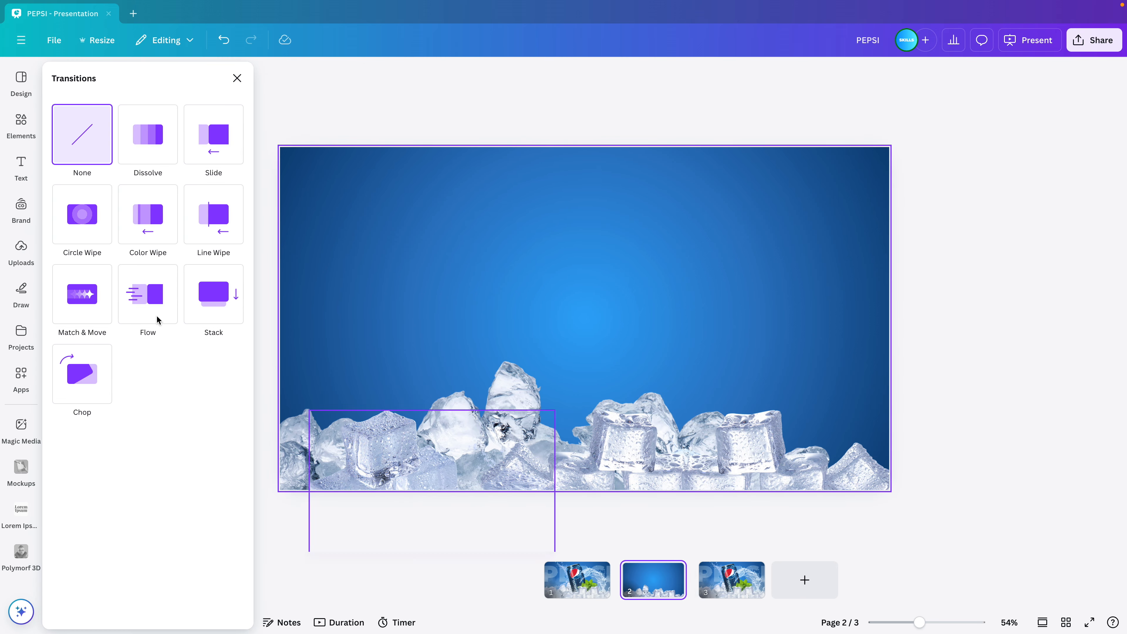
pyautogui.click(82, 309)
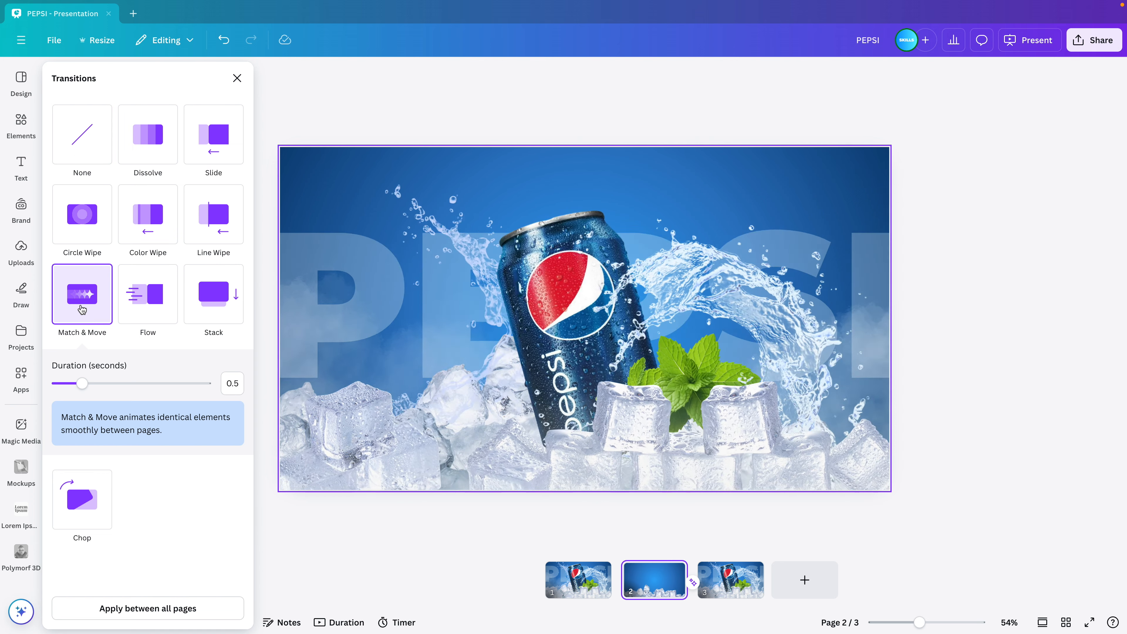
pyautogui.moveTo(82, 384); pyautogui.dragTo(229, 398)
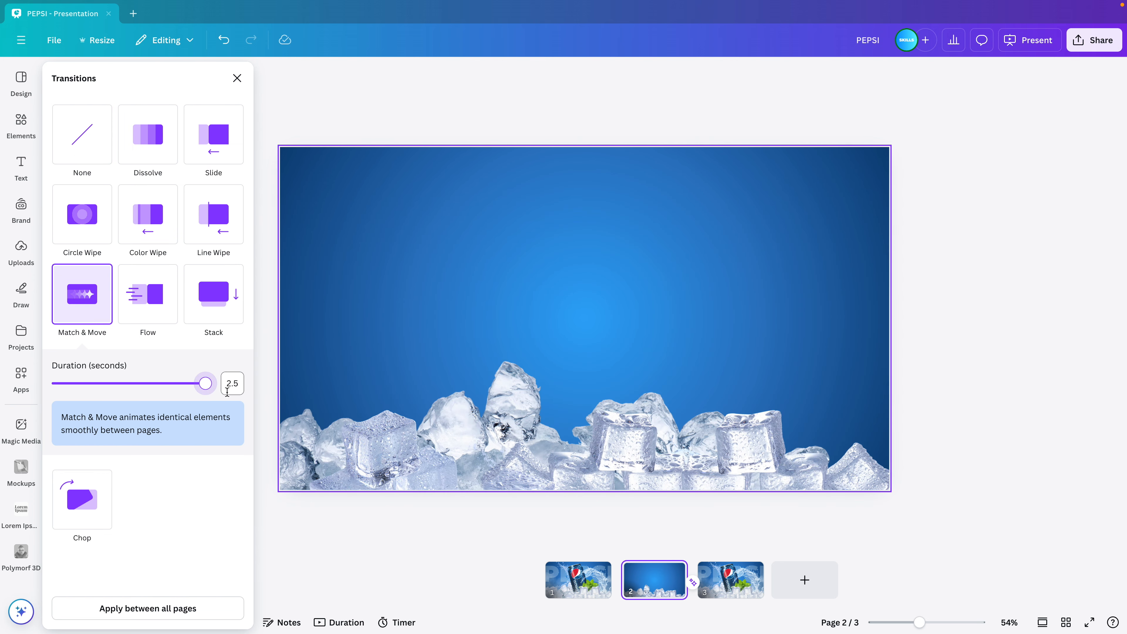
pyautogui.click(84, 295)
pyautogui.moveTo(205, 384); pyautogui.dragTo(183, 390)
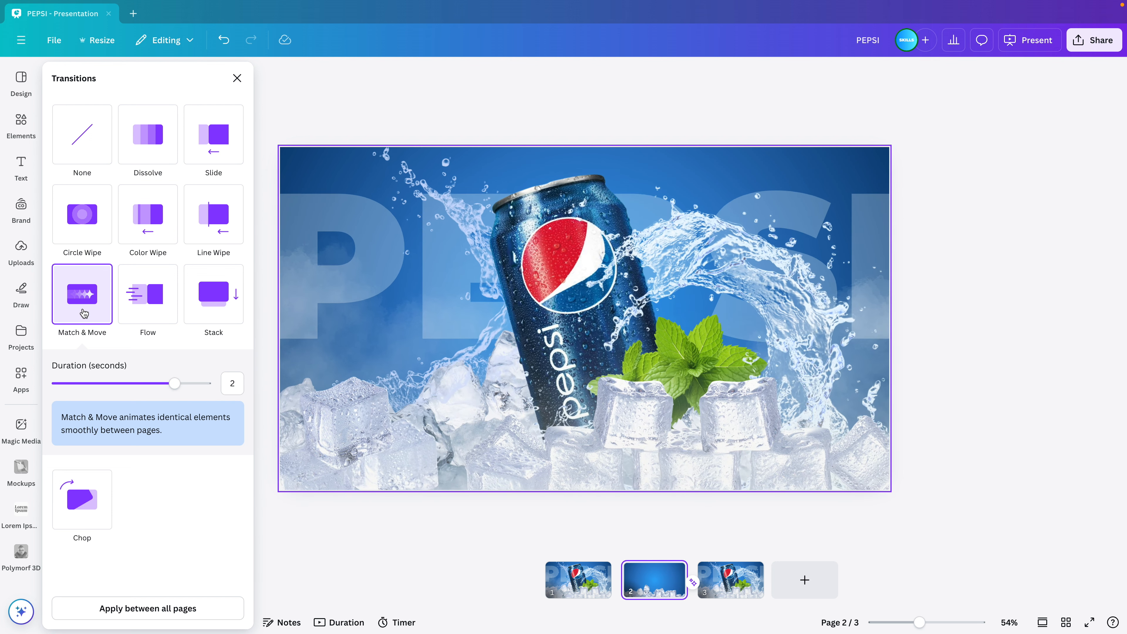
pyautogui.click(963, 458)
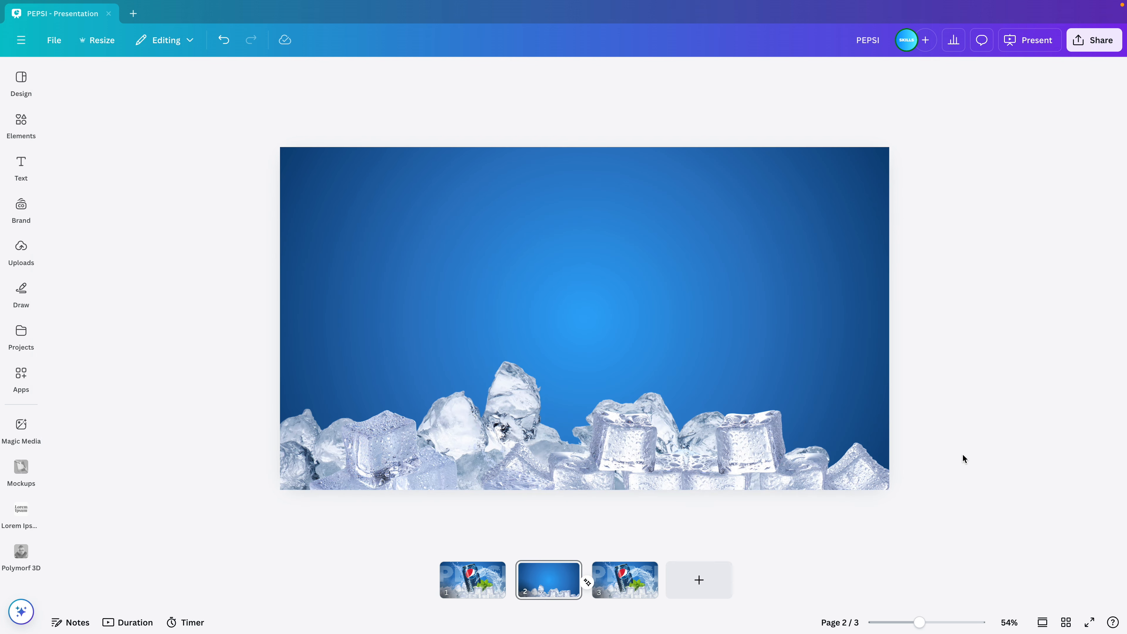
# - Go to page 1 and search the elements library for "beer pour"
pyautogui.scroll(3, 964, 459)
pyautogui.click(473, 577)
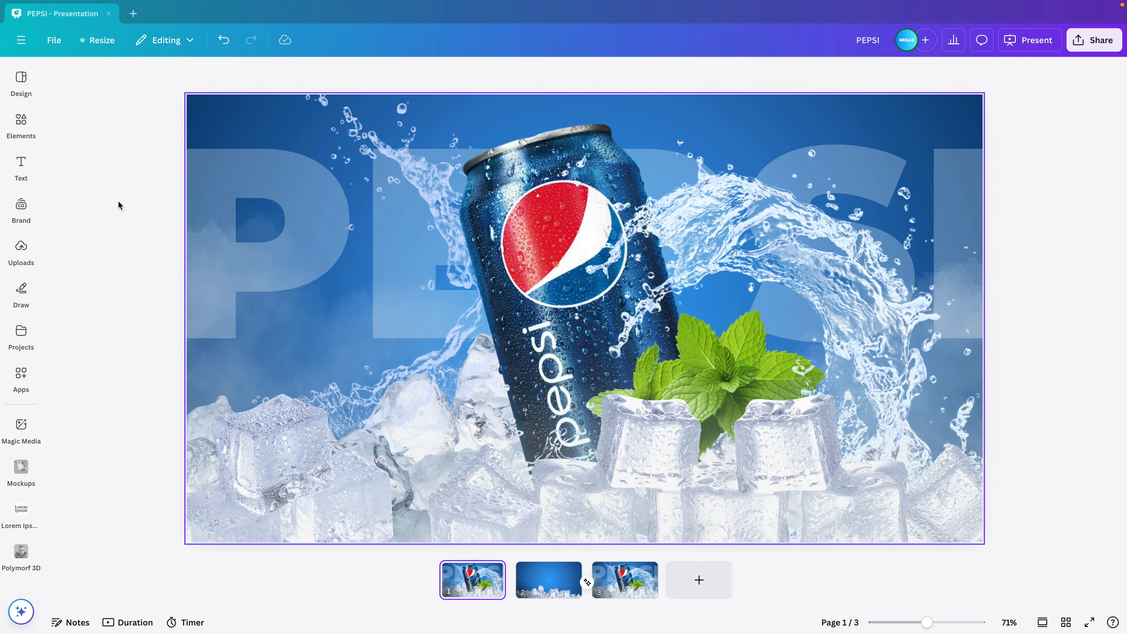
pyautogui.click(18, 131)
pyautogui.doubleClick(126, 76)
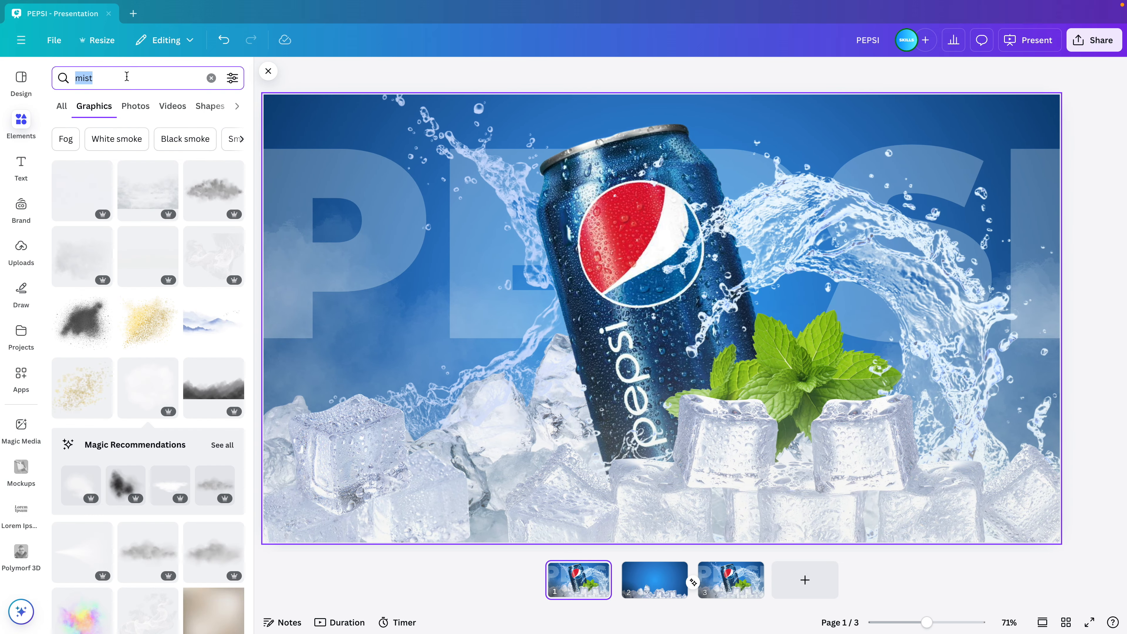
pyautogui.write('be')
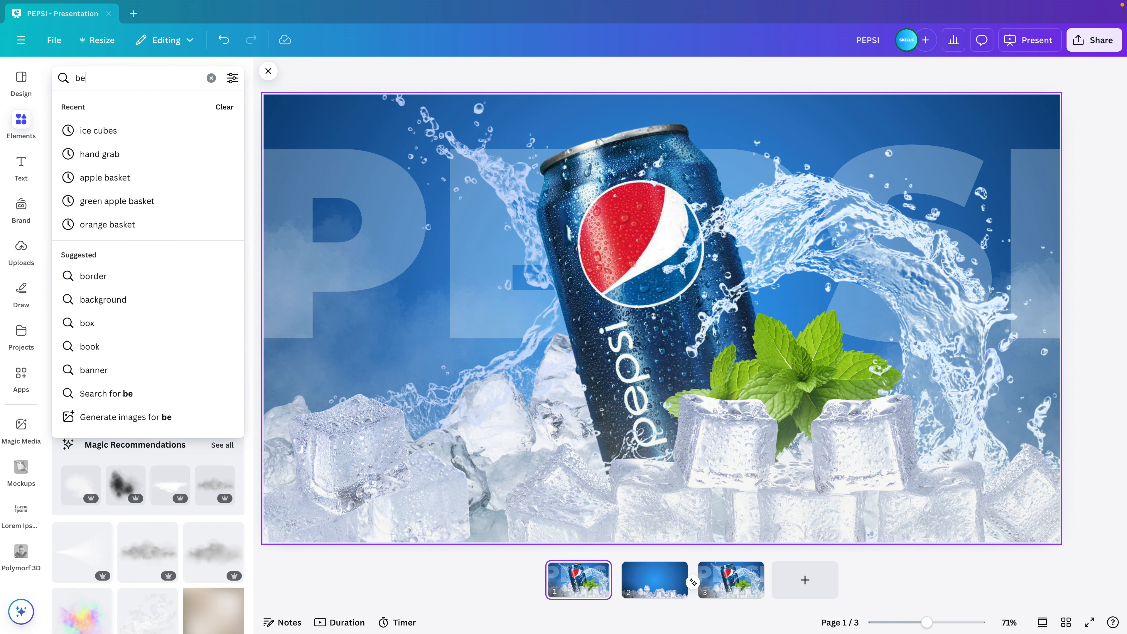
pyautogui.write('er piur')
pyautogui.press('BackSpace')
pyautogui.press('BackSpace')
pyautogui.press('BackSpace')
pyautogui.write('our')
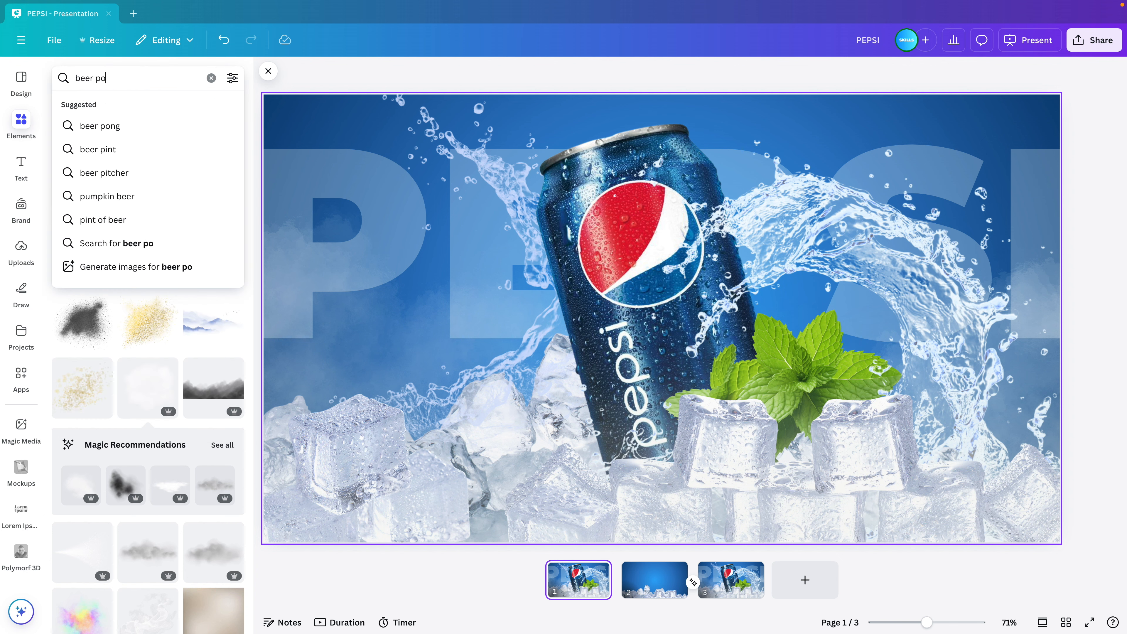
pyautogui.press('Return')
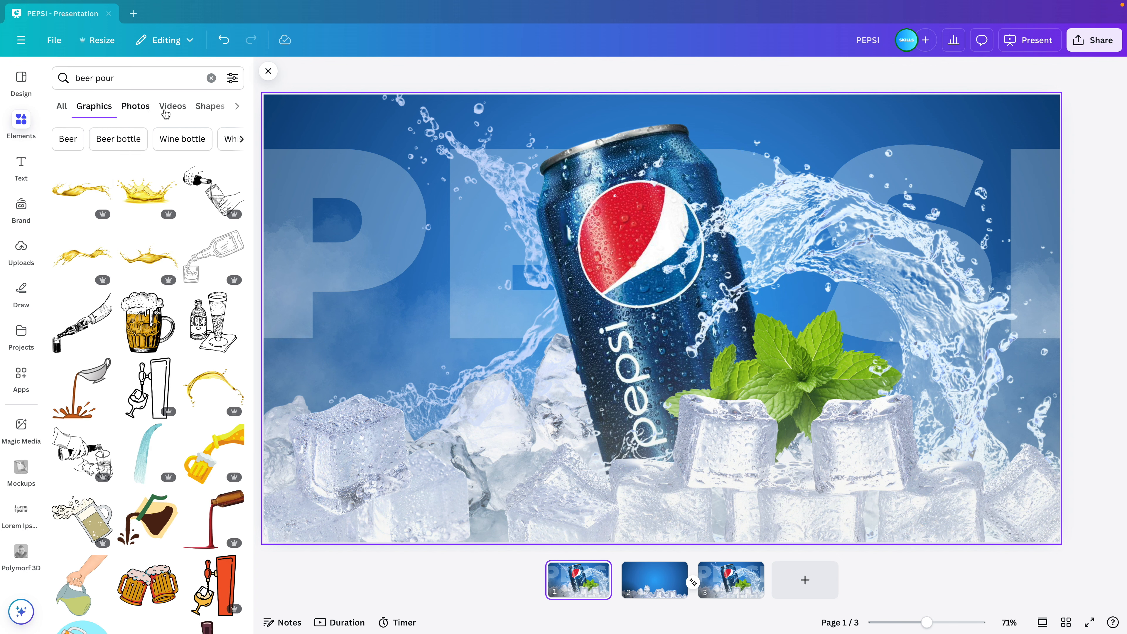
# - Limit the results to audio and add Beer Pour A (Pouring beer into glass) to the timeline near the start of page 2
pyautogui.click(238, 108)
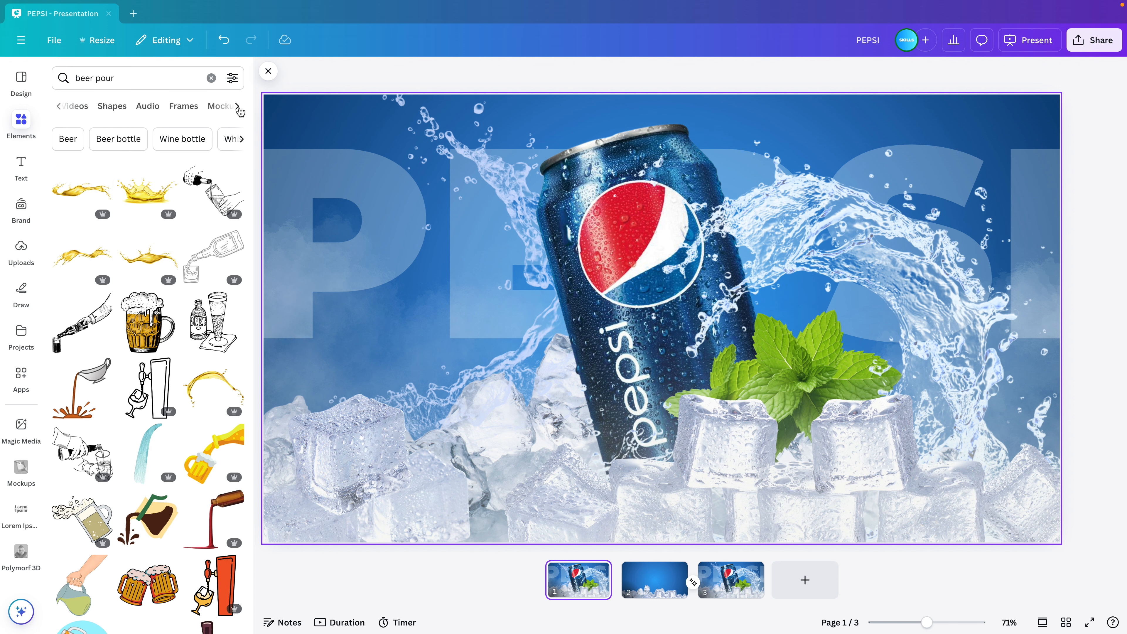
pyautogui.click(148, 107)
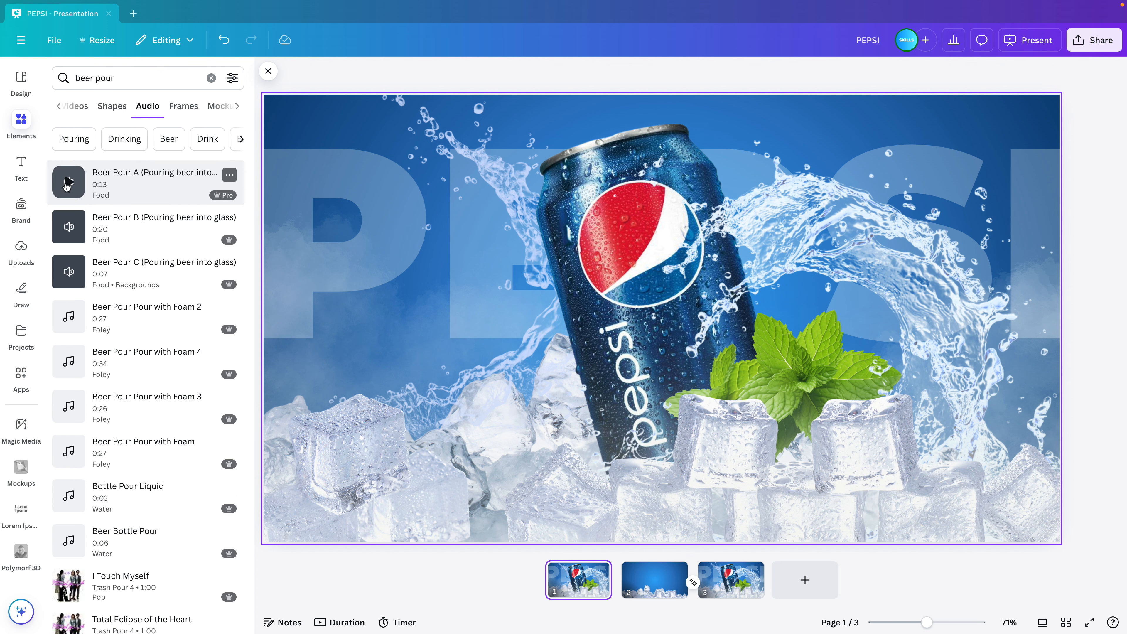
pyautogui.moveTo(124, 177); pyautogui.dragTo(676, 592)
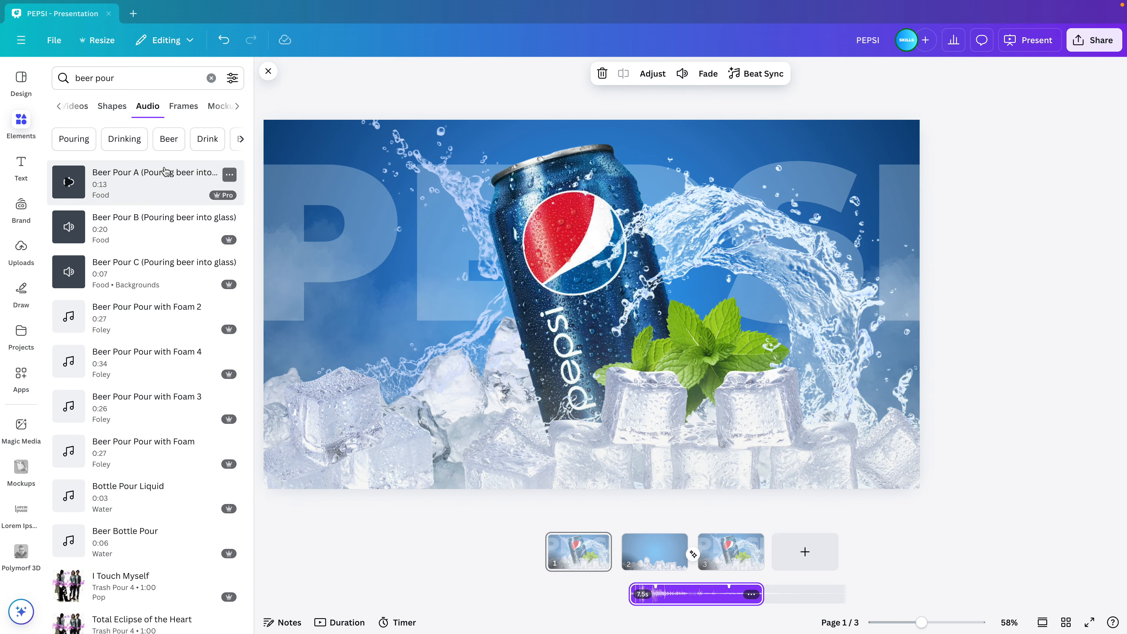
# - Search the audio library for "can open" and add Soda Can Open 2 to the timeline near the start of page 2
pyautogui.tripleClick(139, 79)
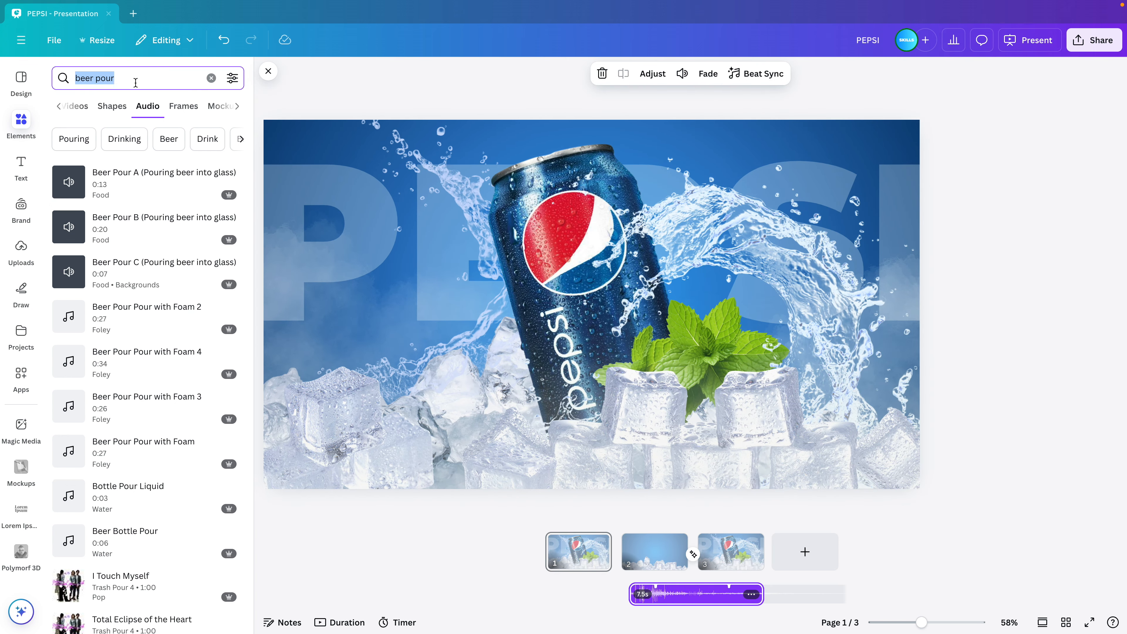
pyautogui.write('can open')
pyautogui.press('Return')
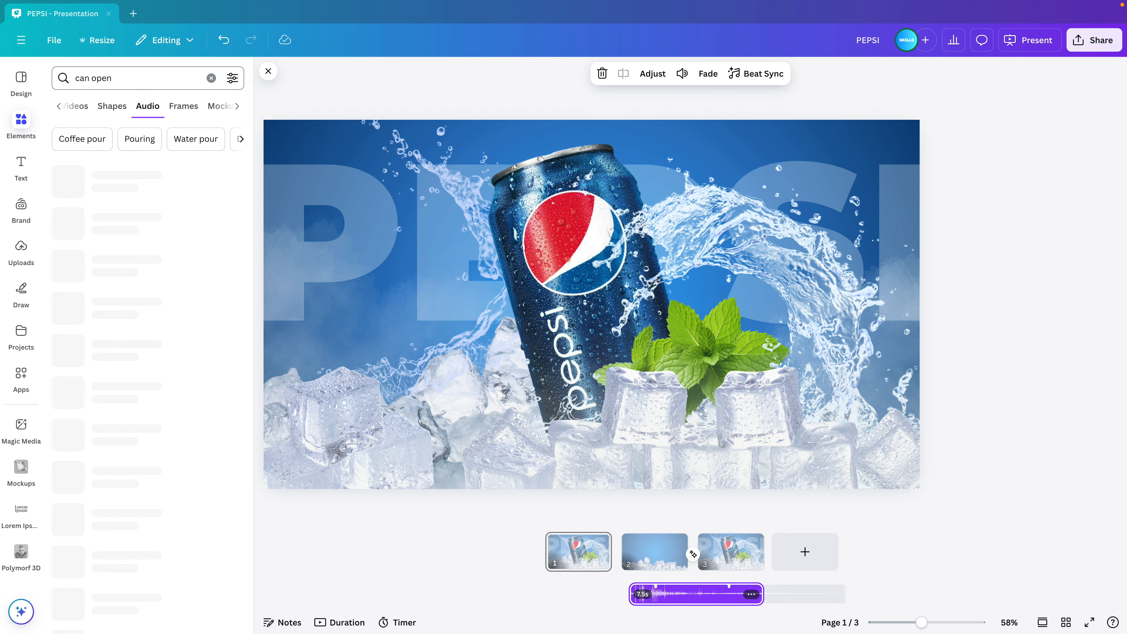
pyautogui.click(68, 182)
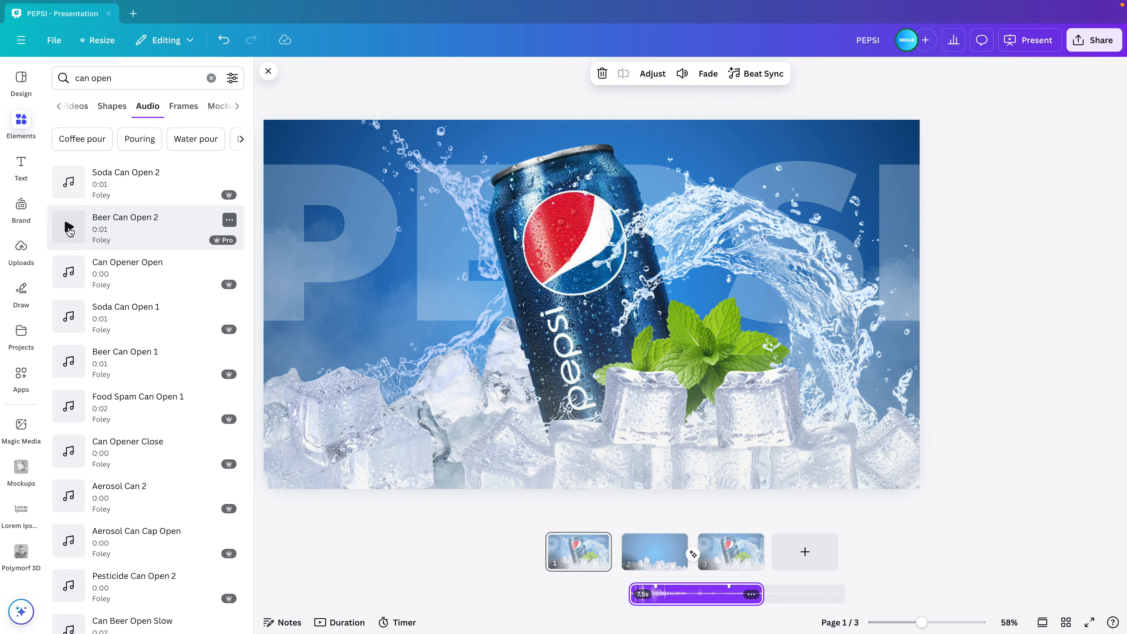
pyautogui.moveTo(106, 184); pyautogui.dragTo(634, 594)
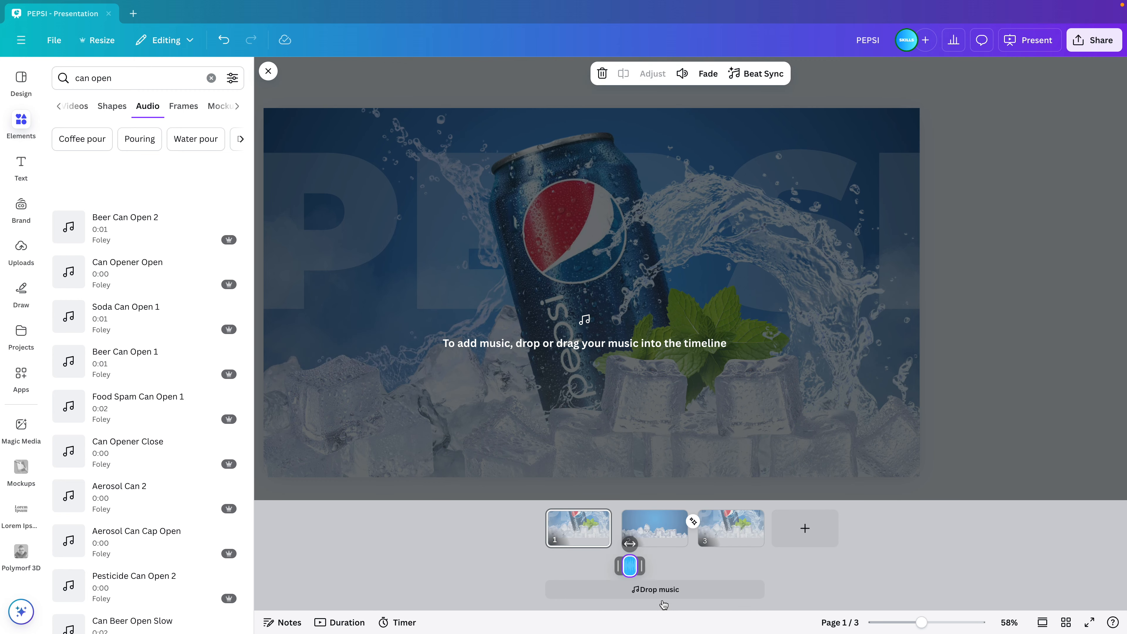
# - Search the audio library for "ice cubes glass" and add Ice Cubes Into Glass 1 on a separate track beneath page 2
pyautogui.doubleClick(115, 79)
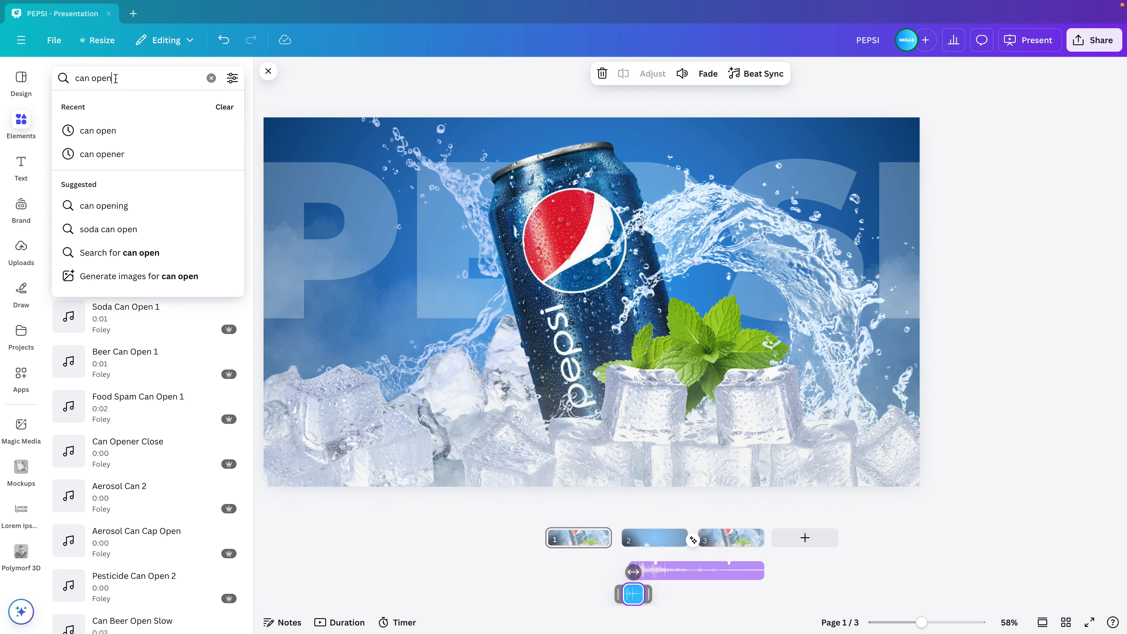
pyautogui.press('BackSpace')
pyautogui.press('BackSpace')
pyautogui.press('BackSpace')
pyautogui.press('BackSpace')
pyautogui.press('BackSpace')
pyautogui.write('ice ')
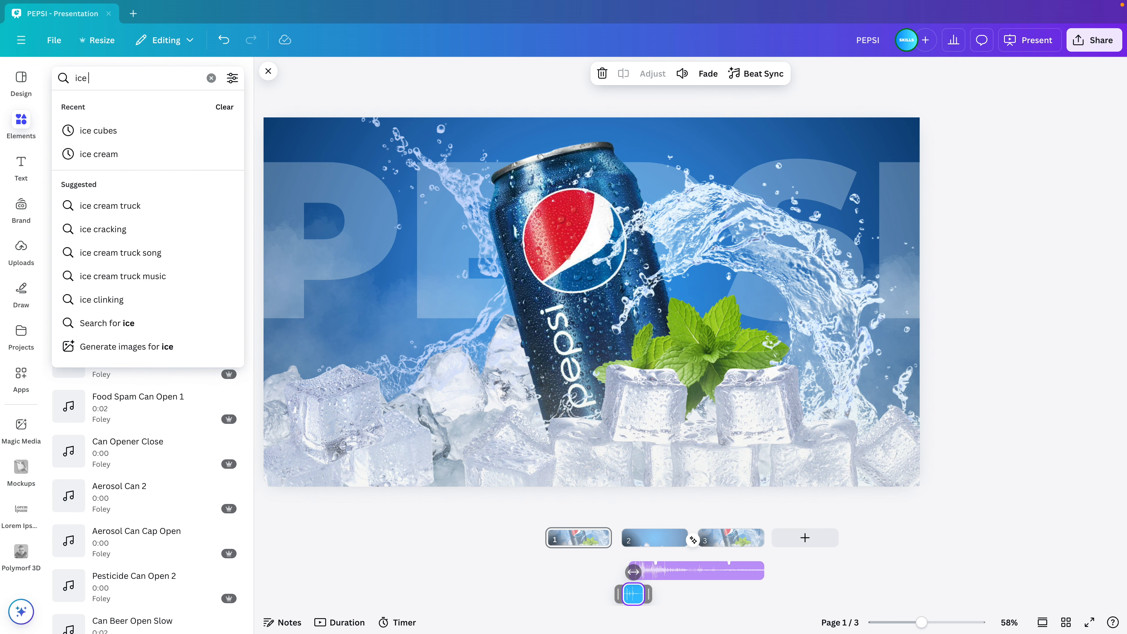
pyautogui.write('cubes glass')
pyautogui.press('Return')
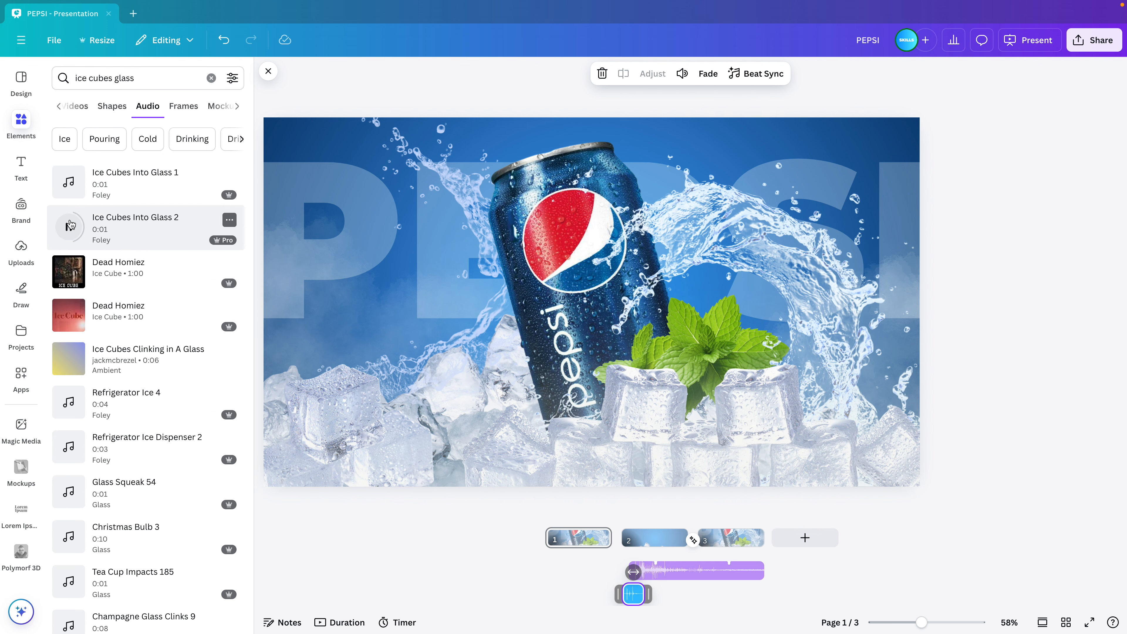
pyautogui.moveTo(114, 190); pyautogui.dragTo(639, 594)
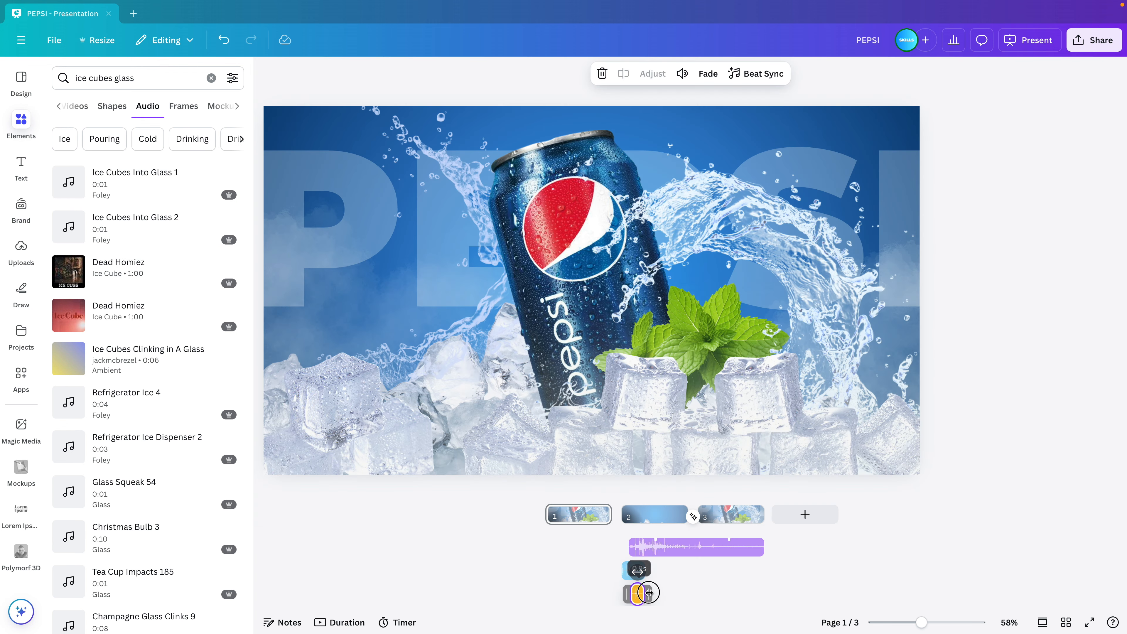
# - Stagger copies of the ice cubes sound beneath page 2, followed by the can-opening sound and the pouring clip
pyautogui.click(632, 596)
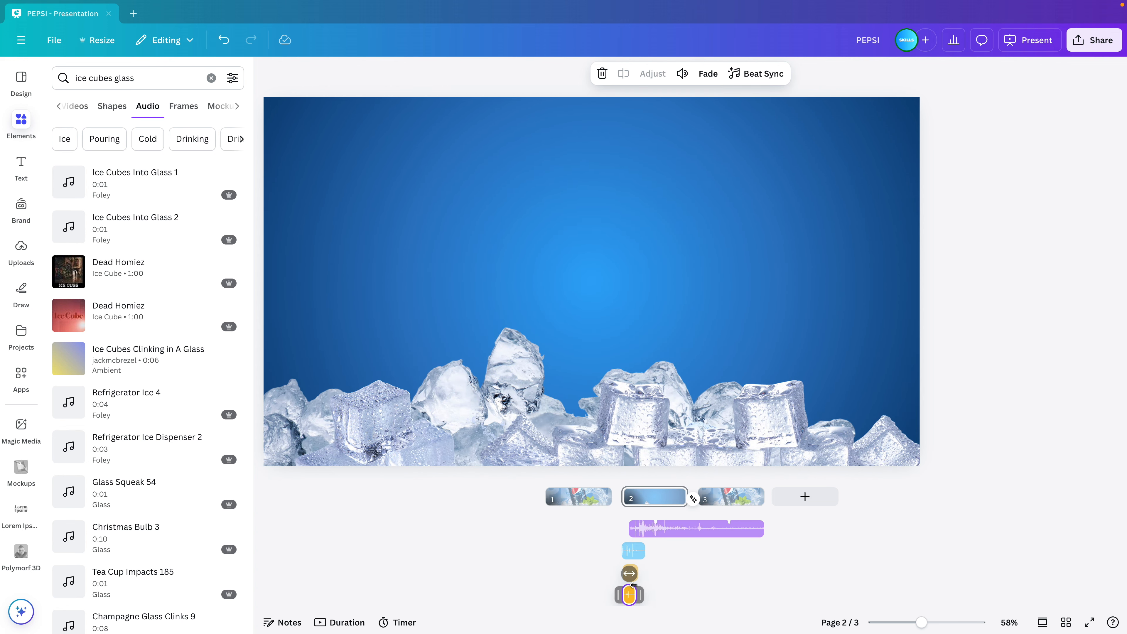
pyautogui.moveTo(636, 599); pyautogui.dragTo(652, 595)
pyautogui.moveTo(630, 544); pyautogui.dragTo(664, 573)
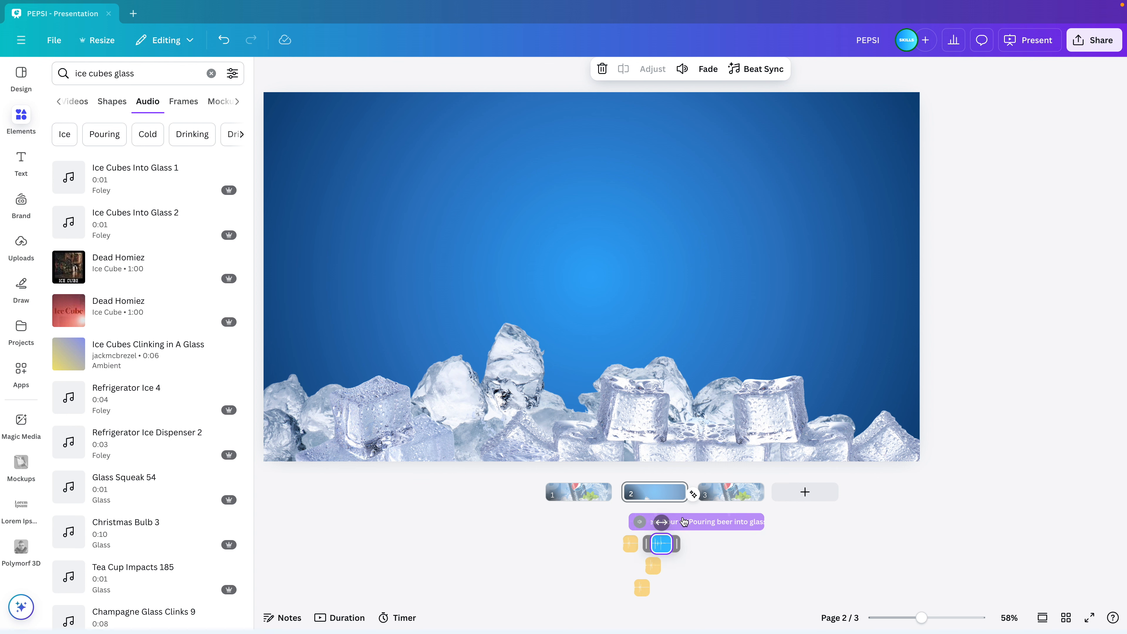
pyautogui.moveTo(684, 522); pyautogui.dragTo(721, 520)
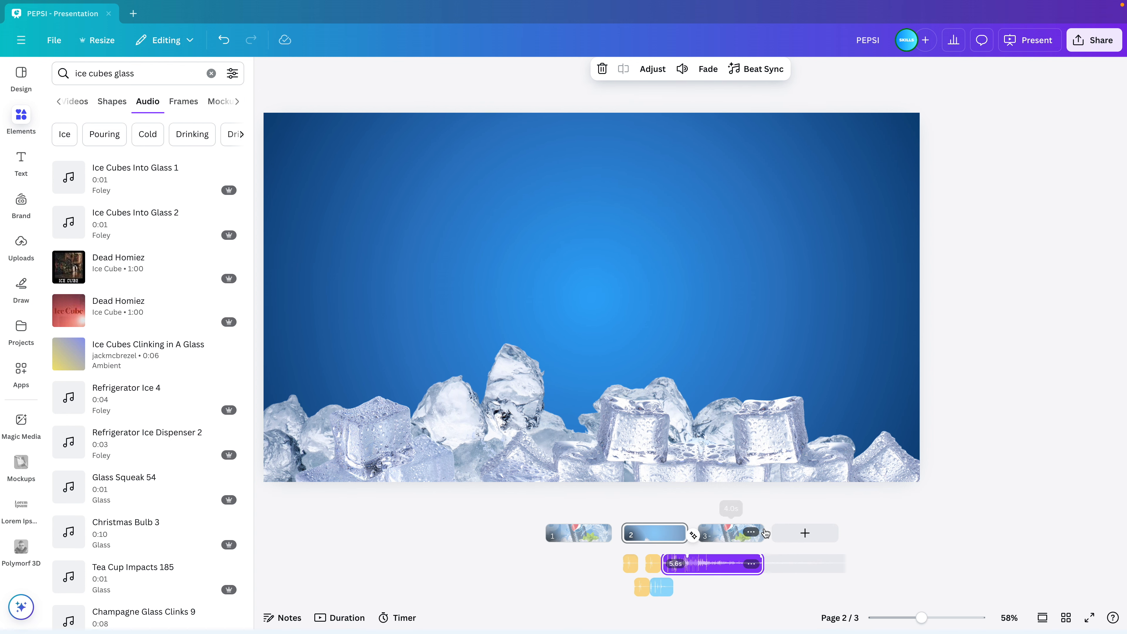
# - Show the page durations in the timeline and shorten page 2 to 1.7 s
pyautogui.click(340, 618)
pyautogui.click(414, 538)
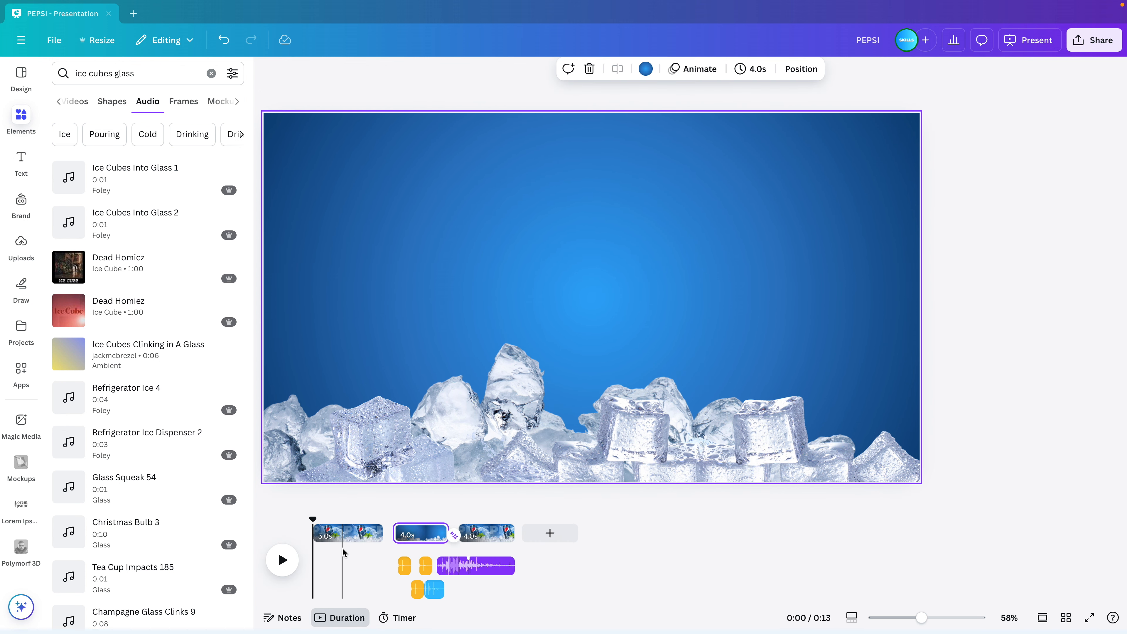
pyautogui.keyDown('ctrl'); pyautogui.scroll(8, 382, 573); pyautogui.keyUp('ctrl')
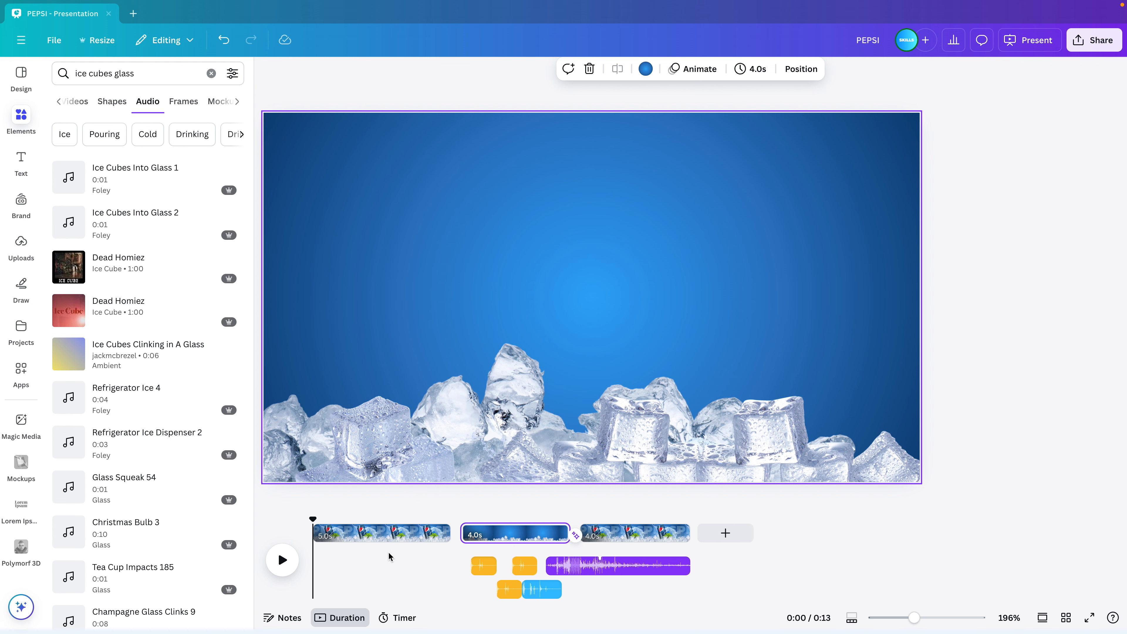
pyautogui.moveTo(504, 532); pyautogui.dragTo(534, 525)
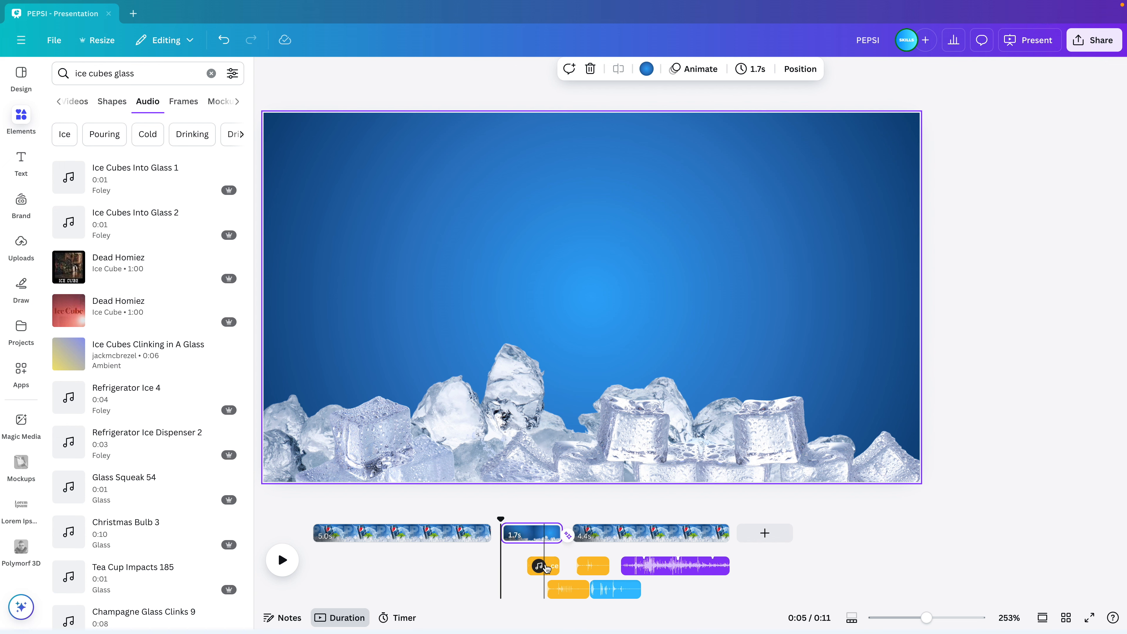
# - Overlap the ice cubes clips beneath page 2, with the can-opening sound near its end and the pouring sound at the start of page 3
pyautogui.moveTo(547, 569); pyautogui.dragTo(579, 565)
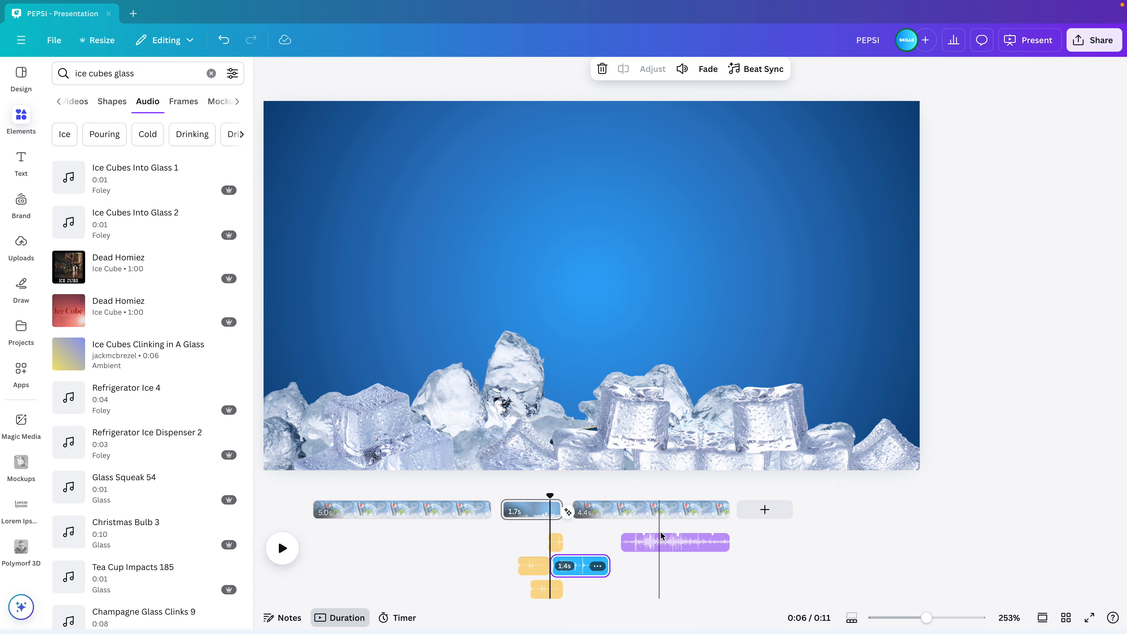
pyautogui.click(655, 543)
pyautogui.moveTo(655, 543); pyautogui.dragTo(626, 547)
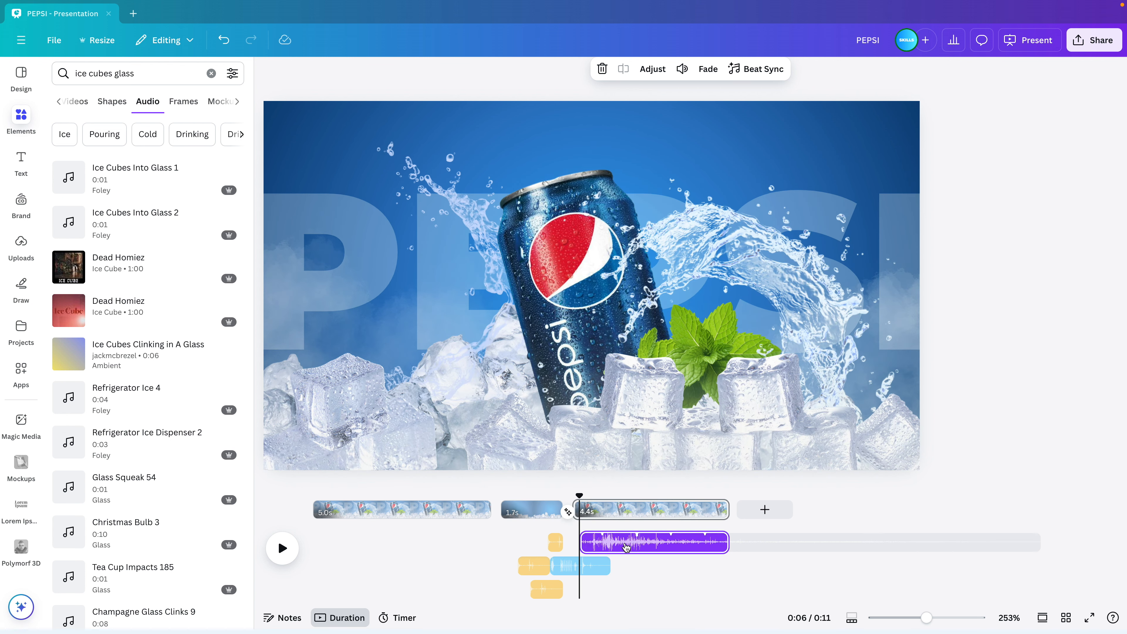
# - Open the Match & Move transition settings between pages 2 and 3 and lengthen page 2 to 2.2 s
pyautogui.click(506, 509)
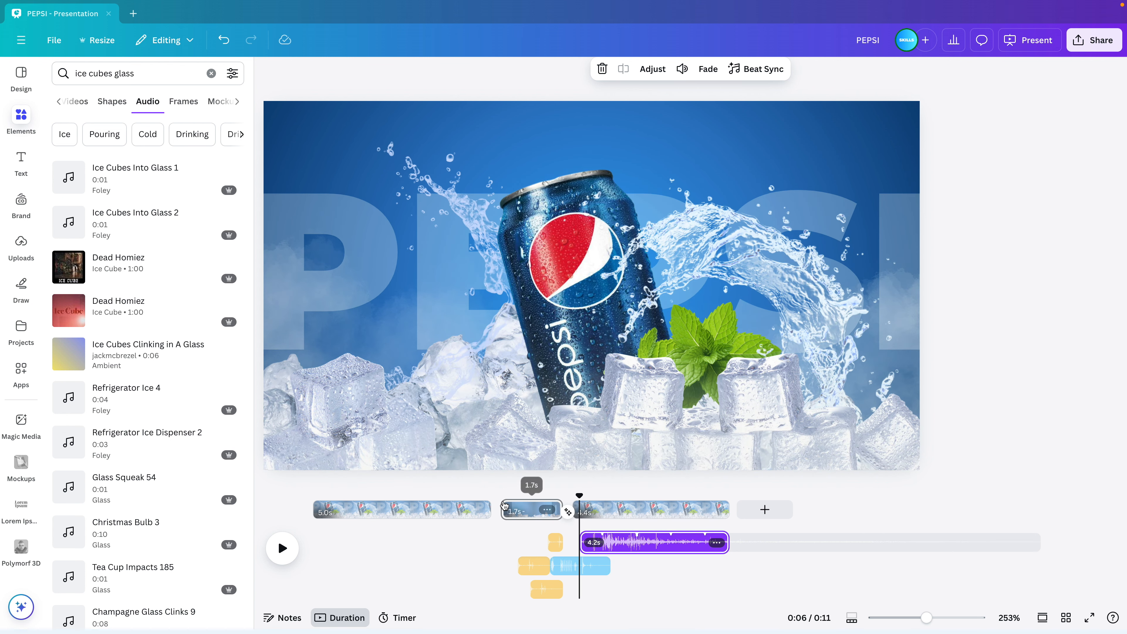
pyautogui.click(567, 511)
pyautogui.moveTo(562, 506); pyautogui.dragTo(576, 505)
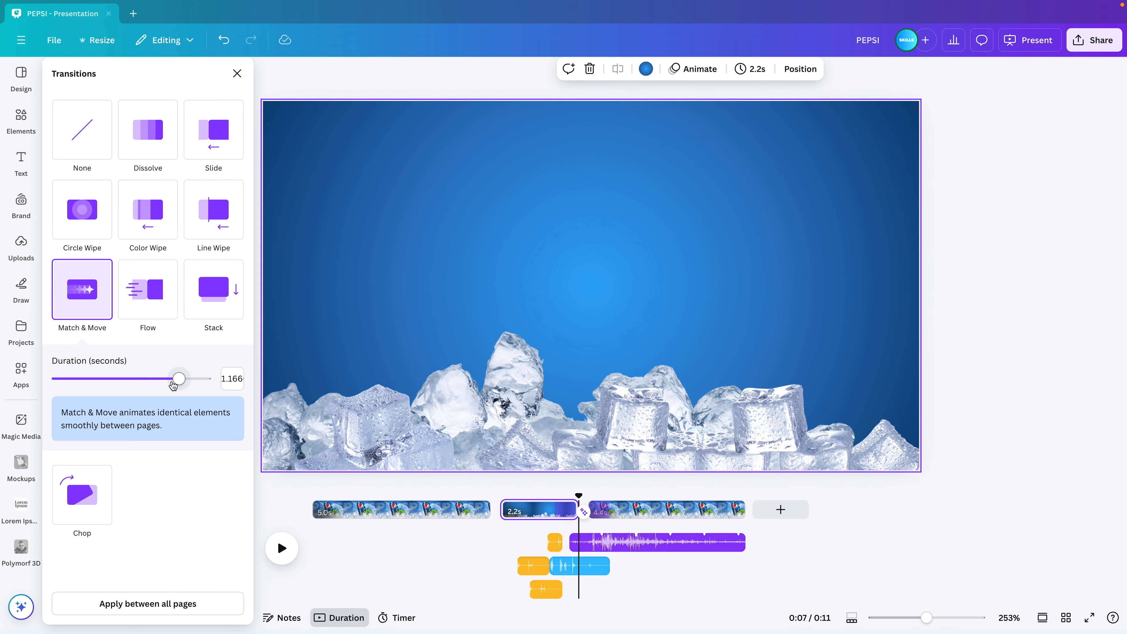
# - Set the Match & Move transition's duration to 1.3 seconds and preview the animation full screen
pyautogui.moveTo(172, 384)
pyautogui.mouseDown()
pyautogui.moveTo(164, 382)
pyautogui.moveTo(194, 379)
pyautogui.mouseUp()
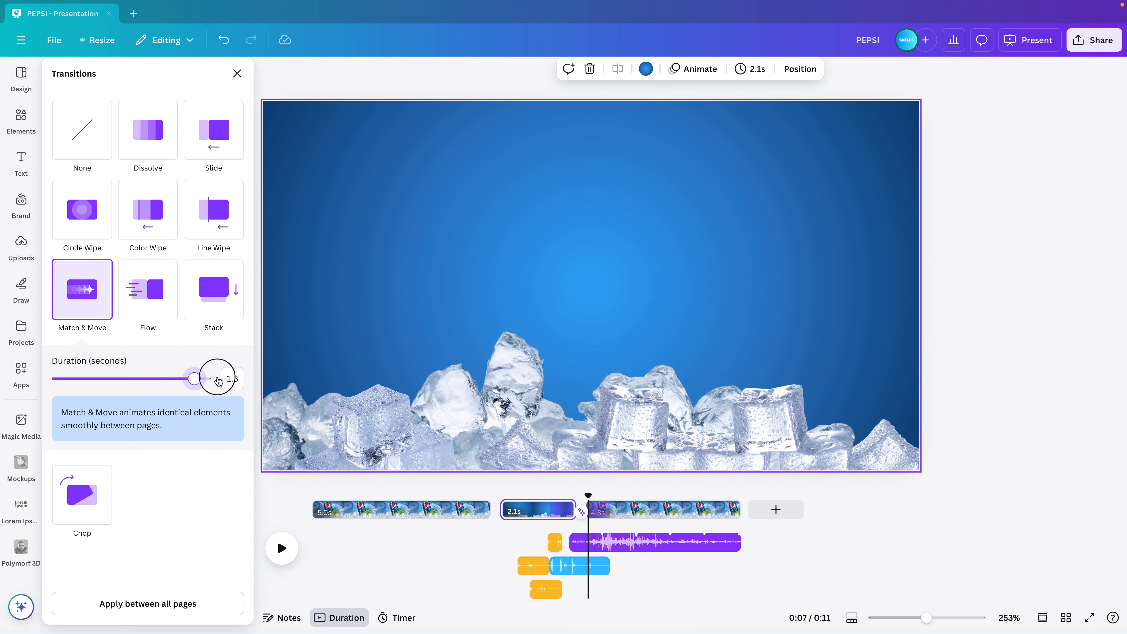
pyautogui.click(199, 379)
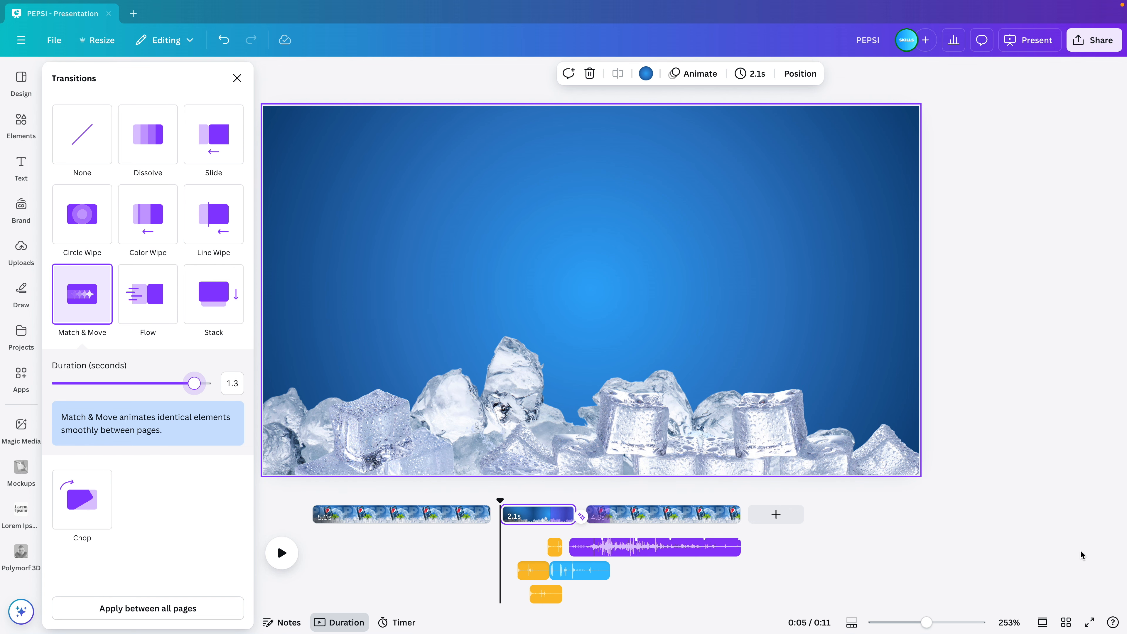
pyautogui.click(1088, 623)
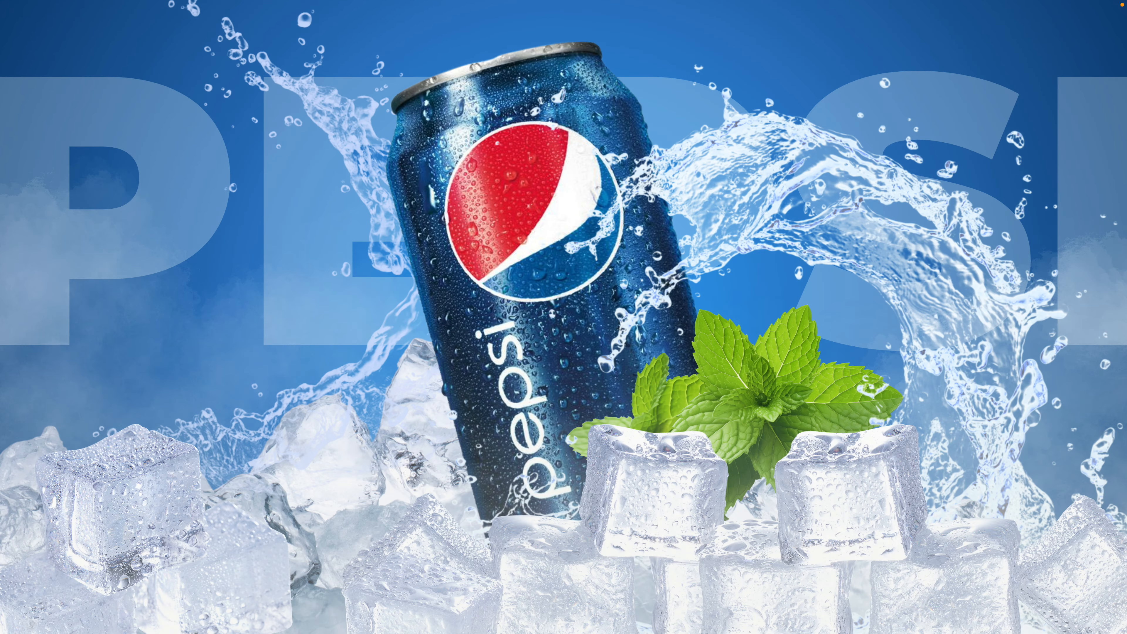